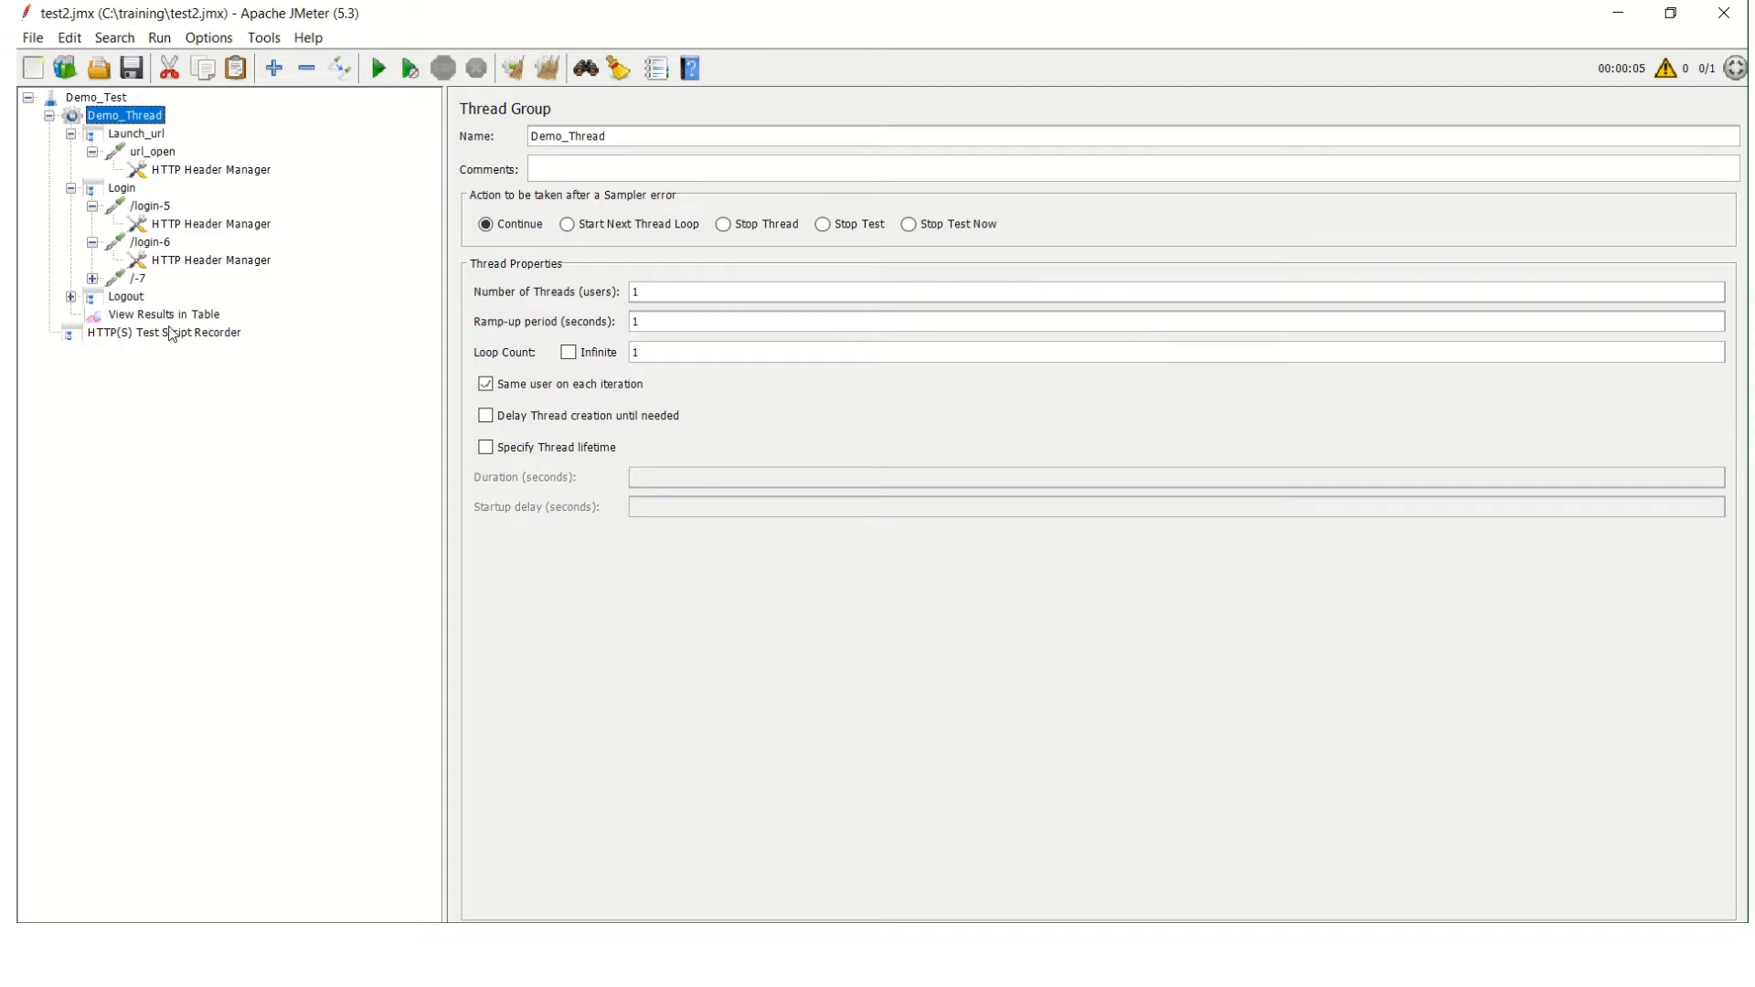
# Clear the earlier results, run the test with Demo_Thread set to 5 users, and open View Results in Table.
pyautogui.click(201, 318)
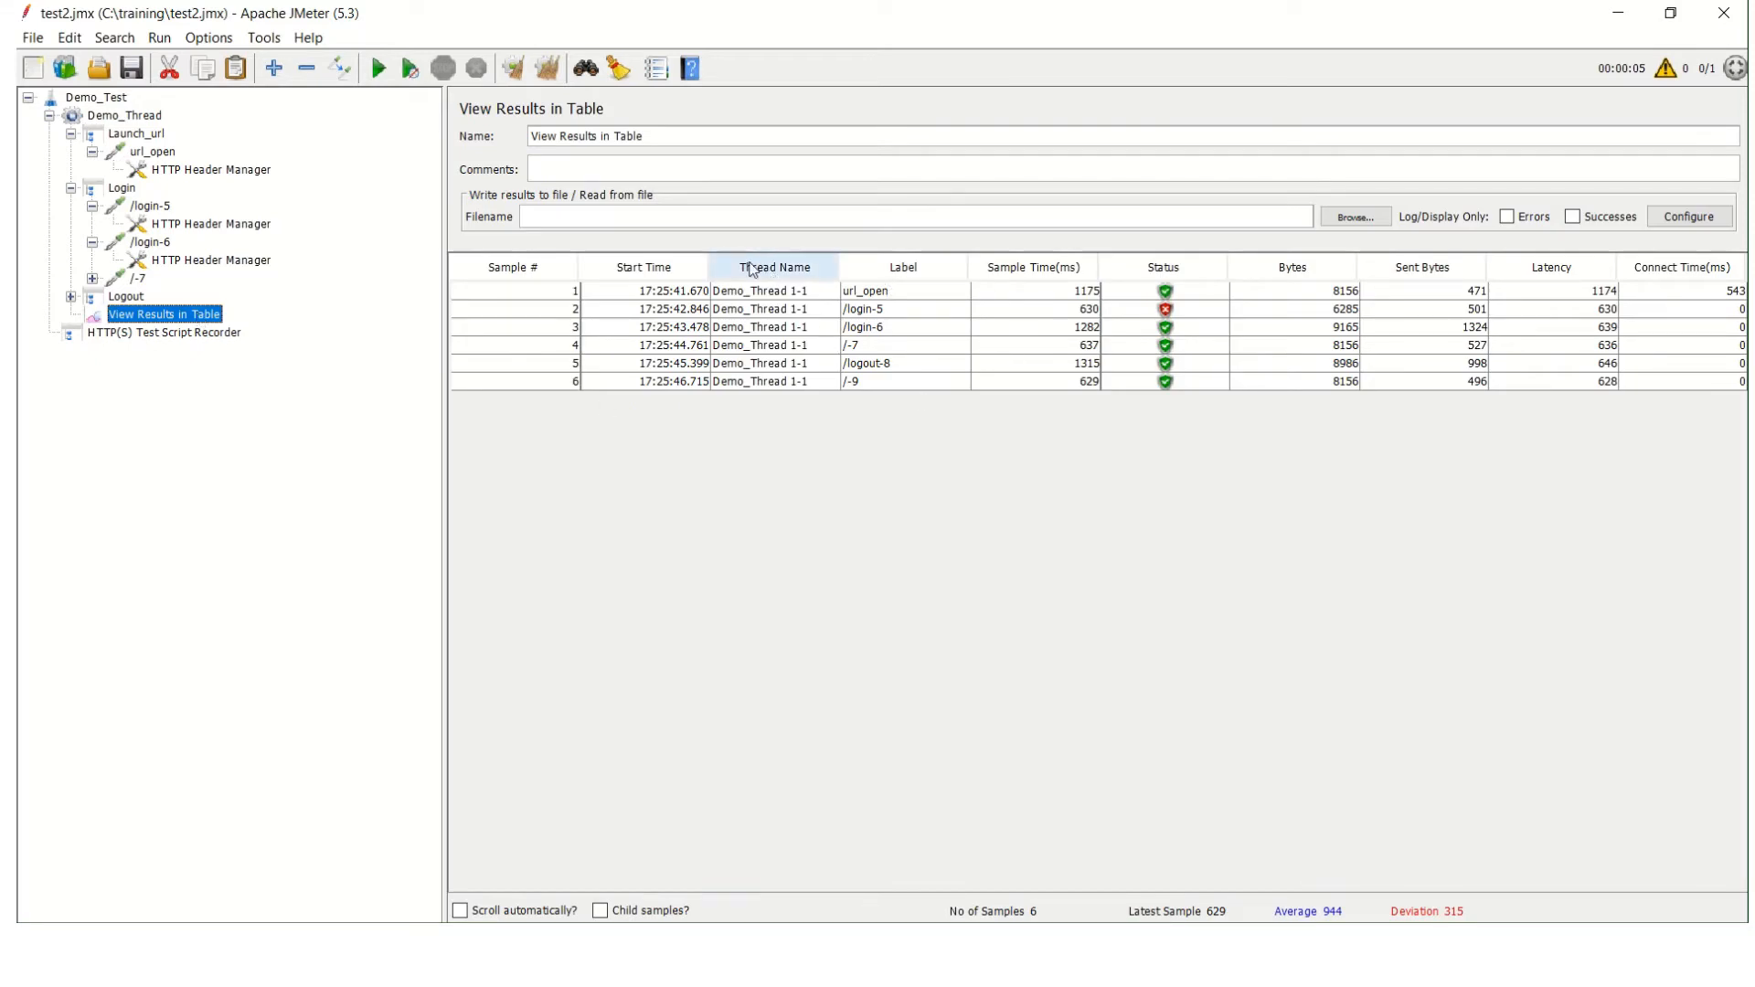
pyautogui.click(549, 74)
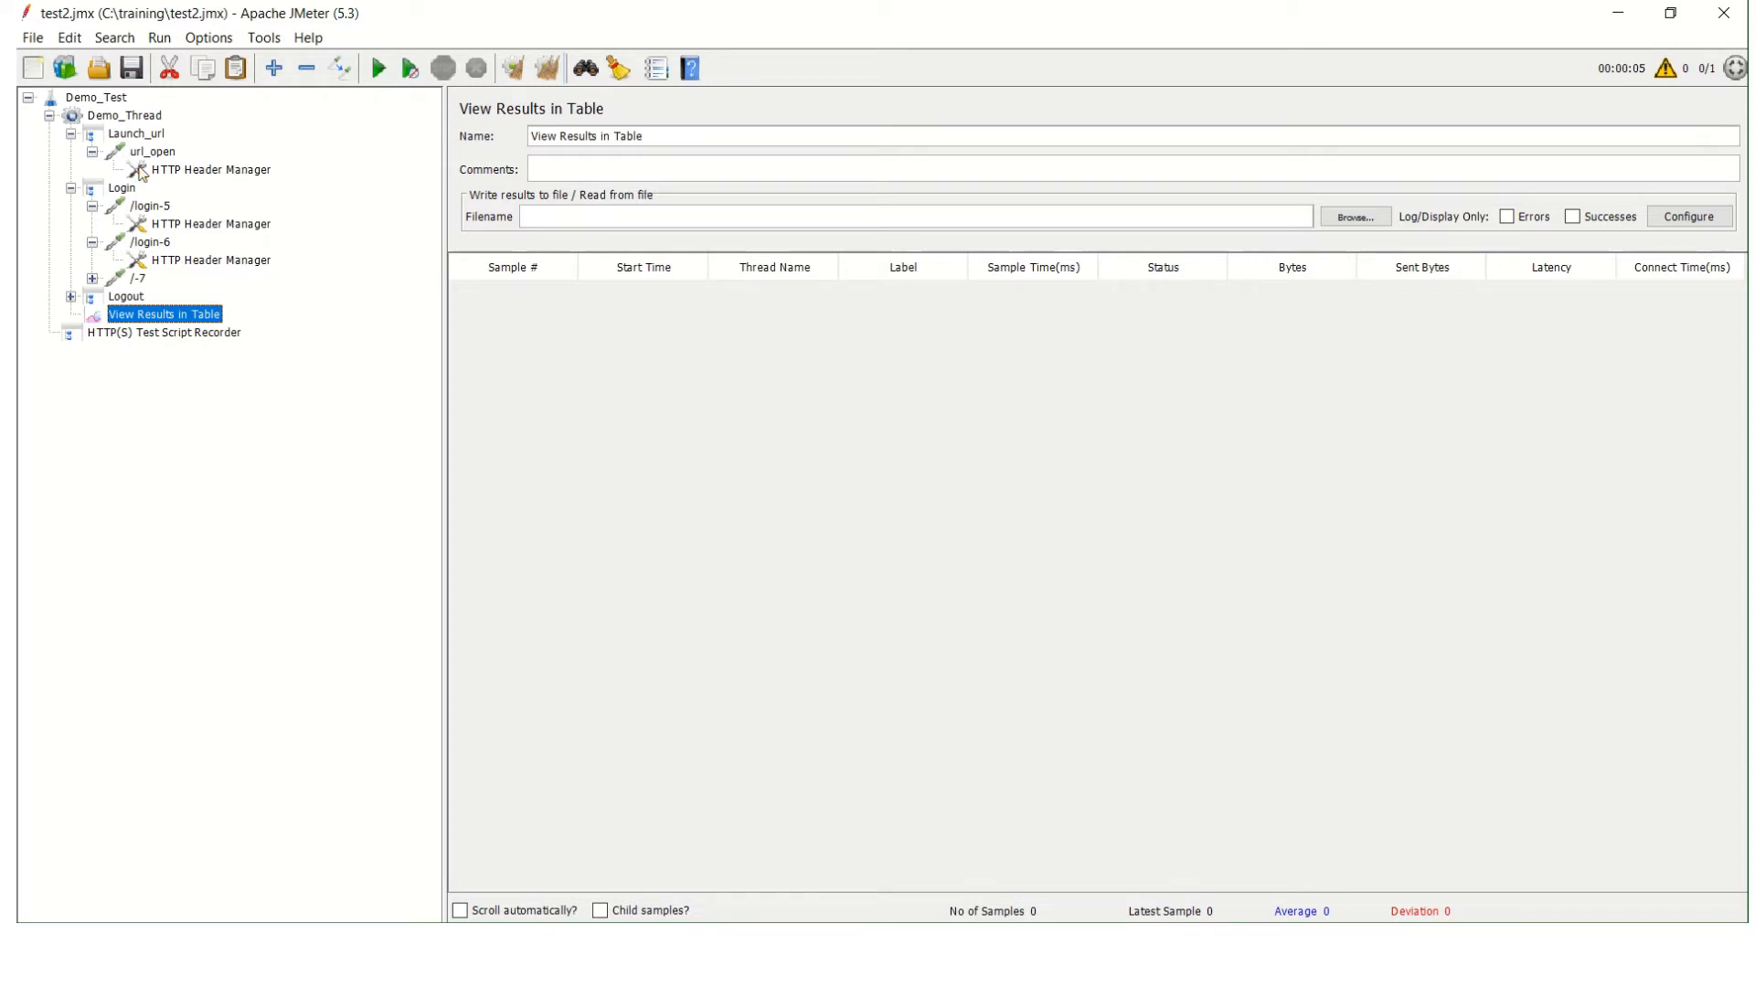
pyautogui.click(132, 117)
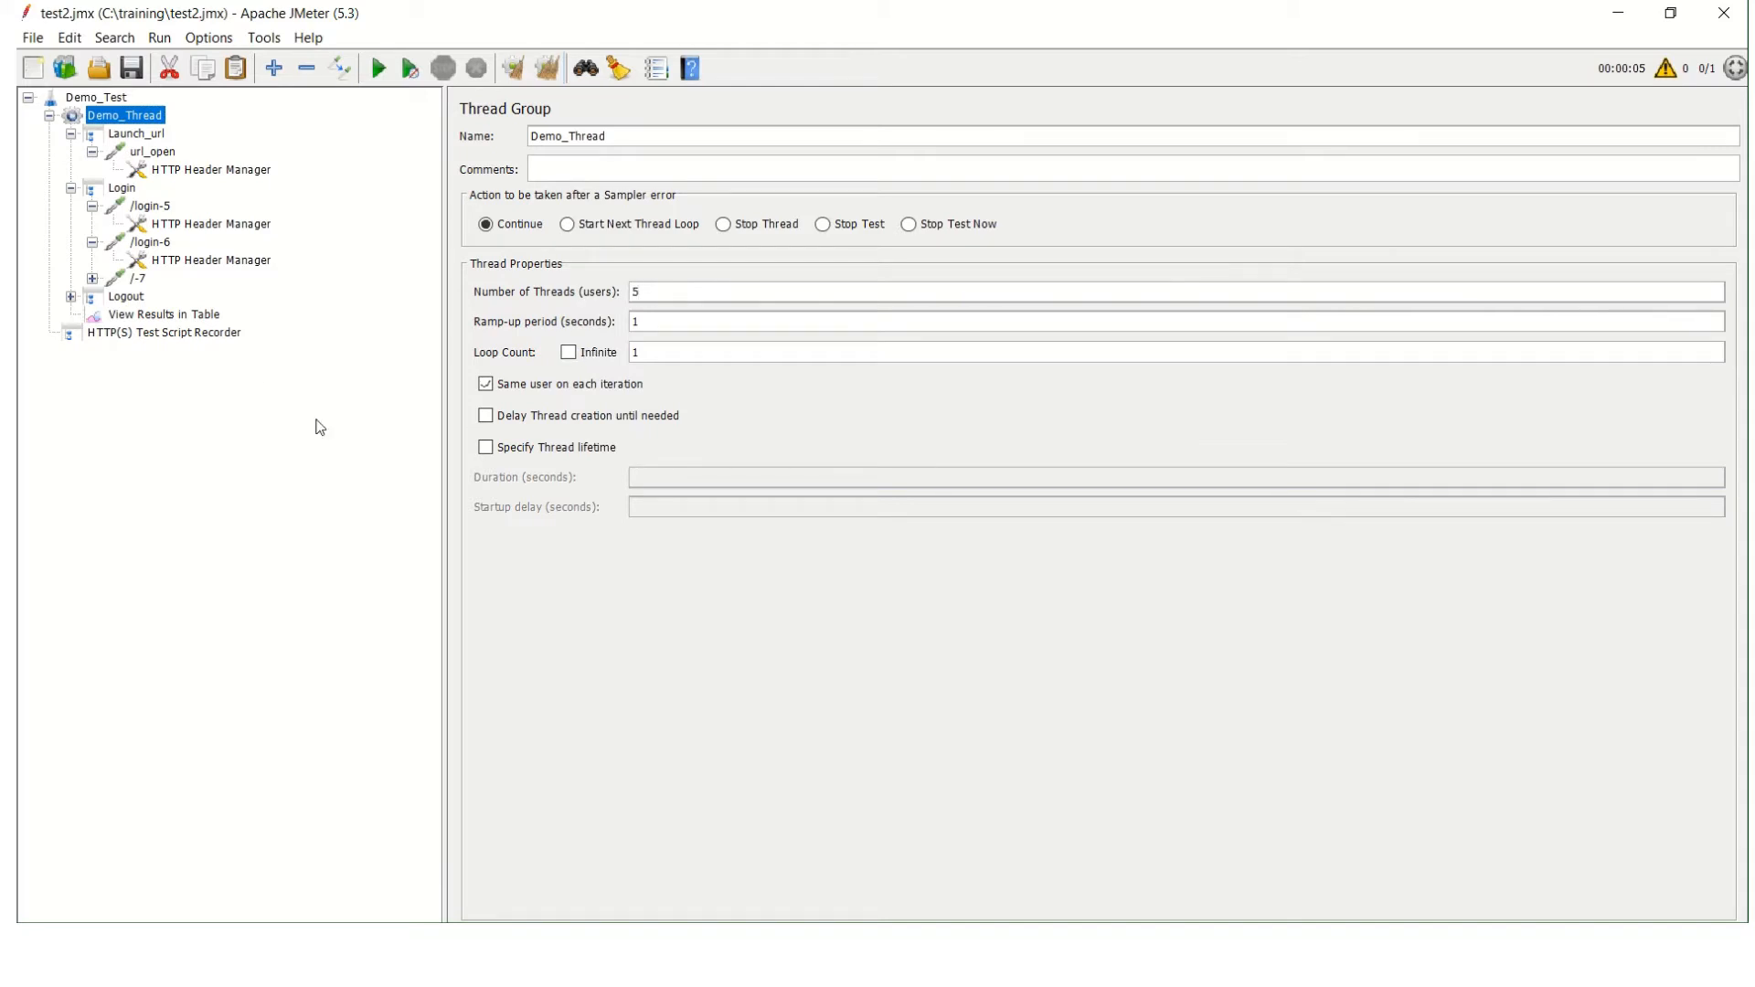
pyautogui.click(385, 70)
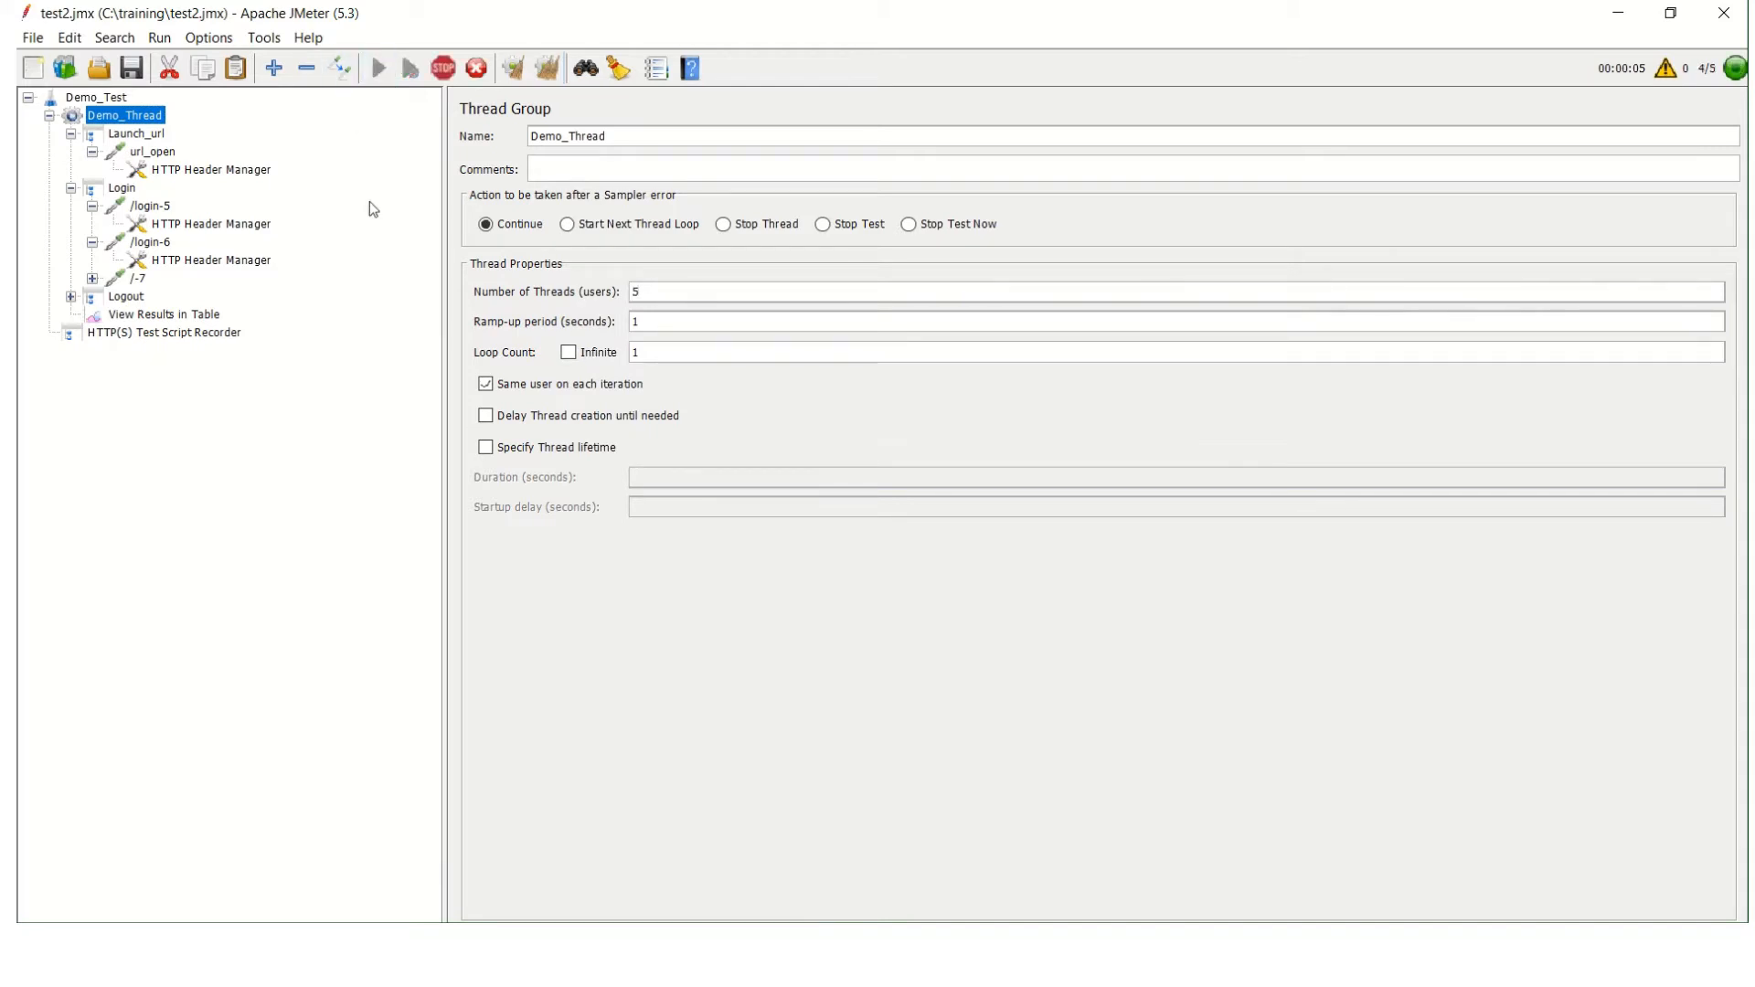
pyautogui.click(152, 316)
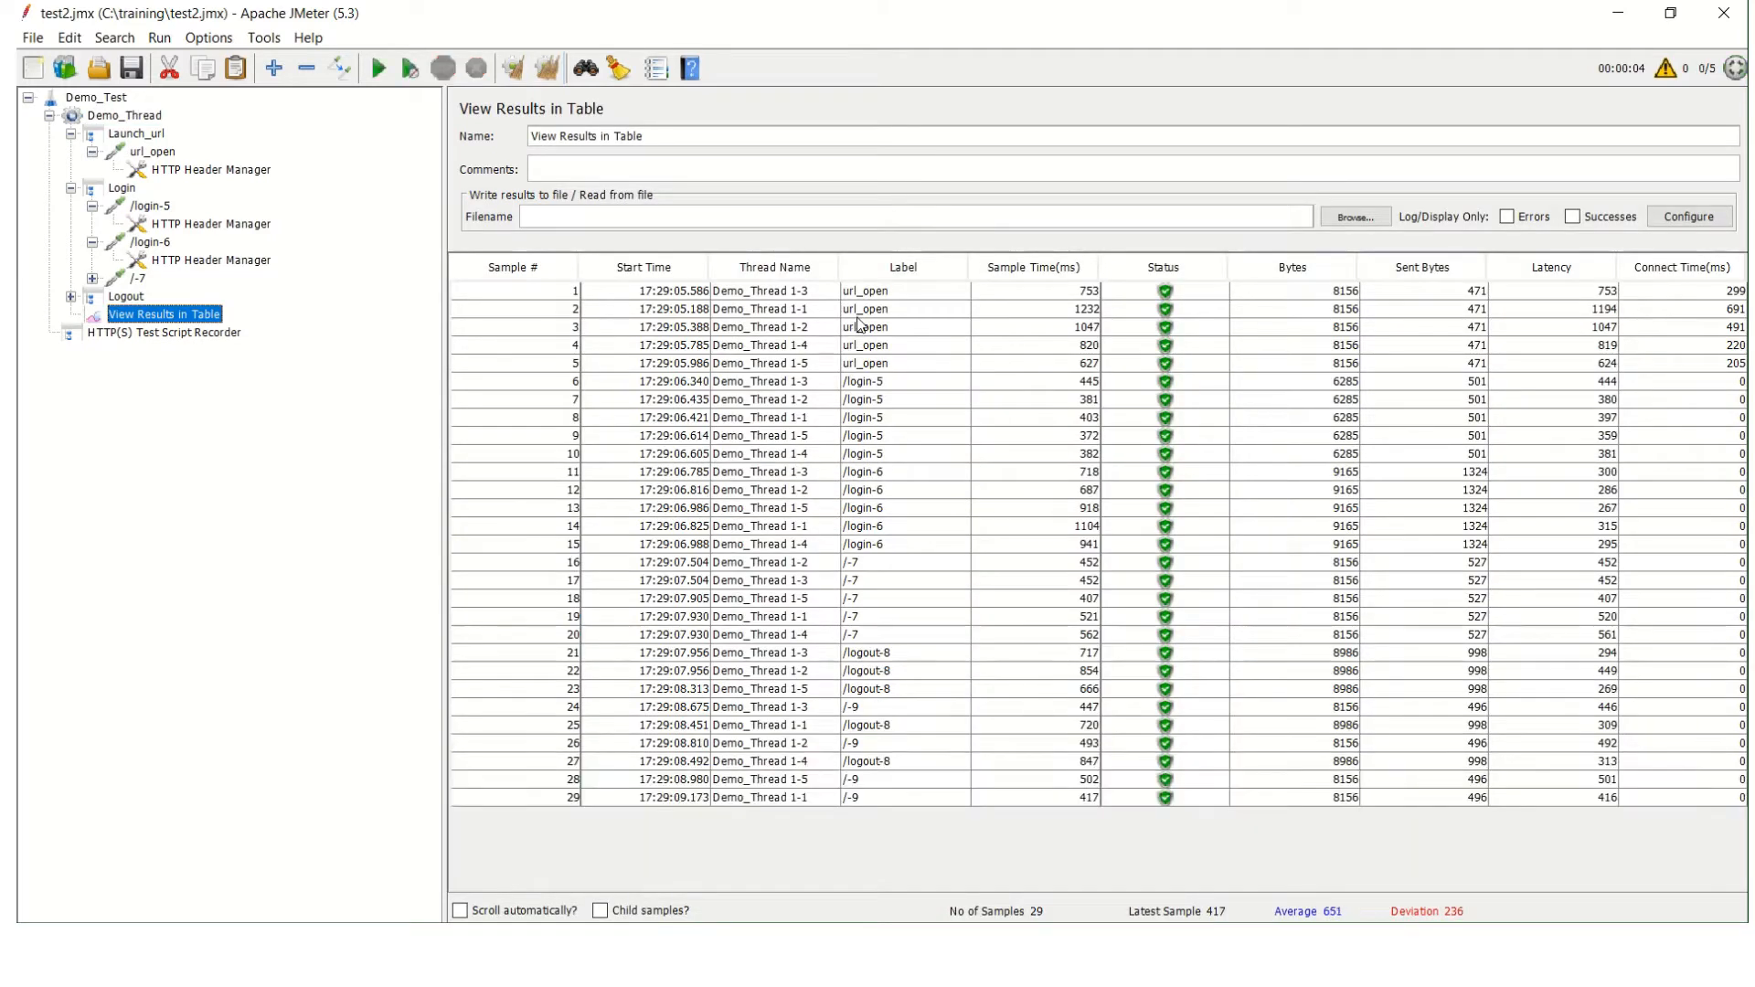
# Expand the /-7 sampler and Logout controller, and compare the samples in View Results in Table with Demo_Thread's settings.
pyautogui.click(94, 278)
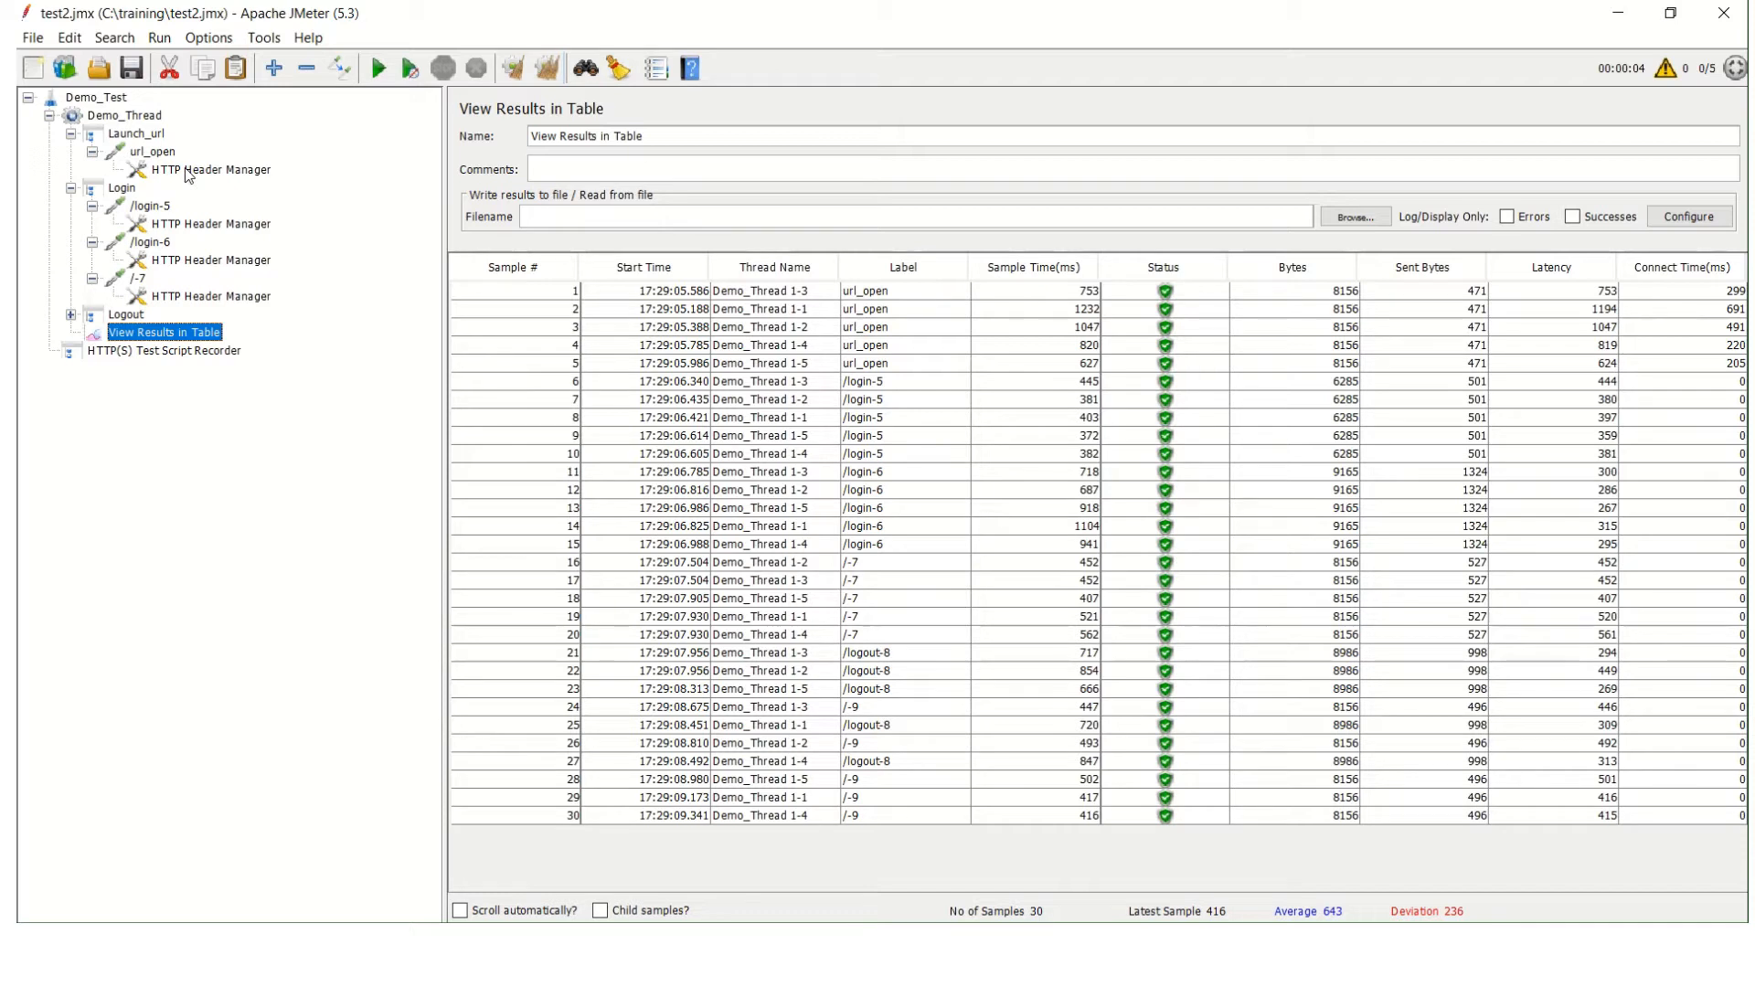
pyautogui.click(70, 315)
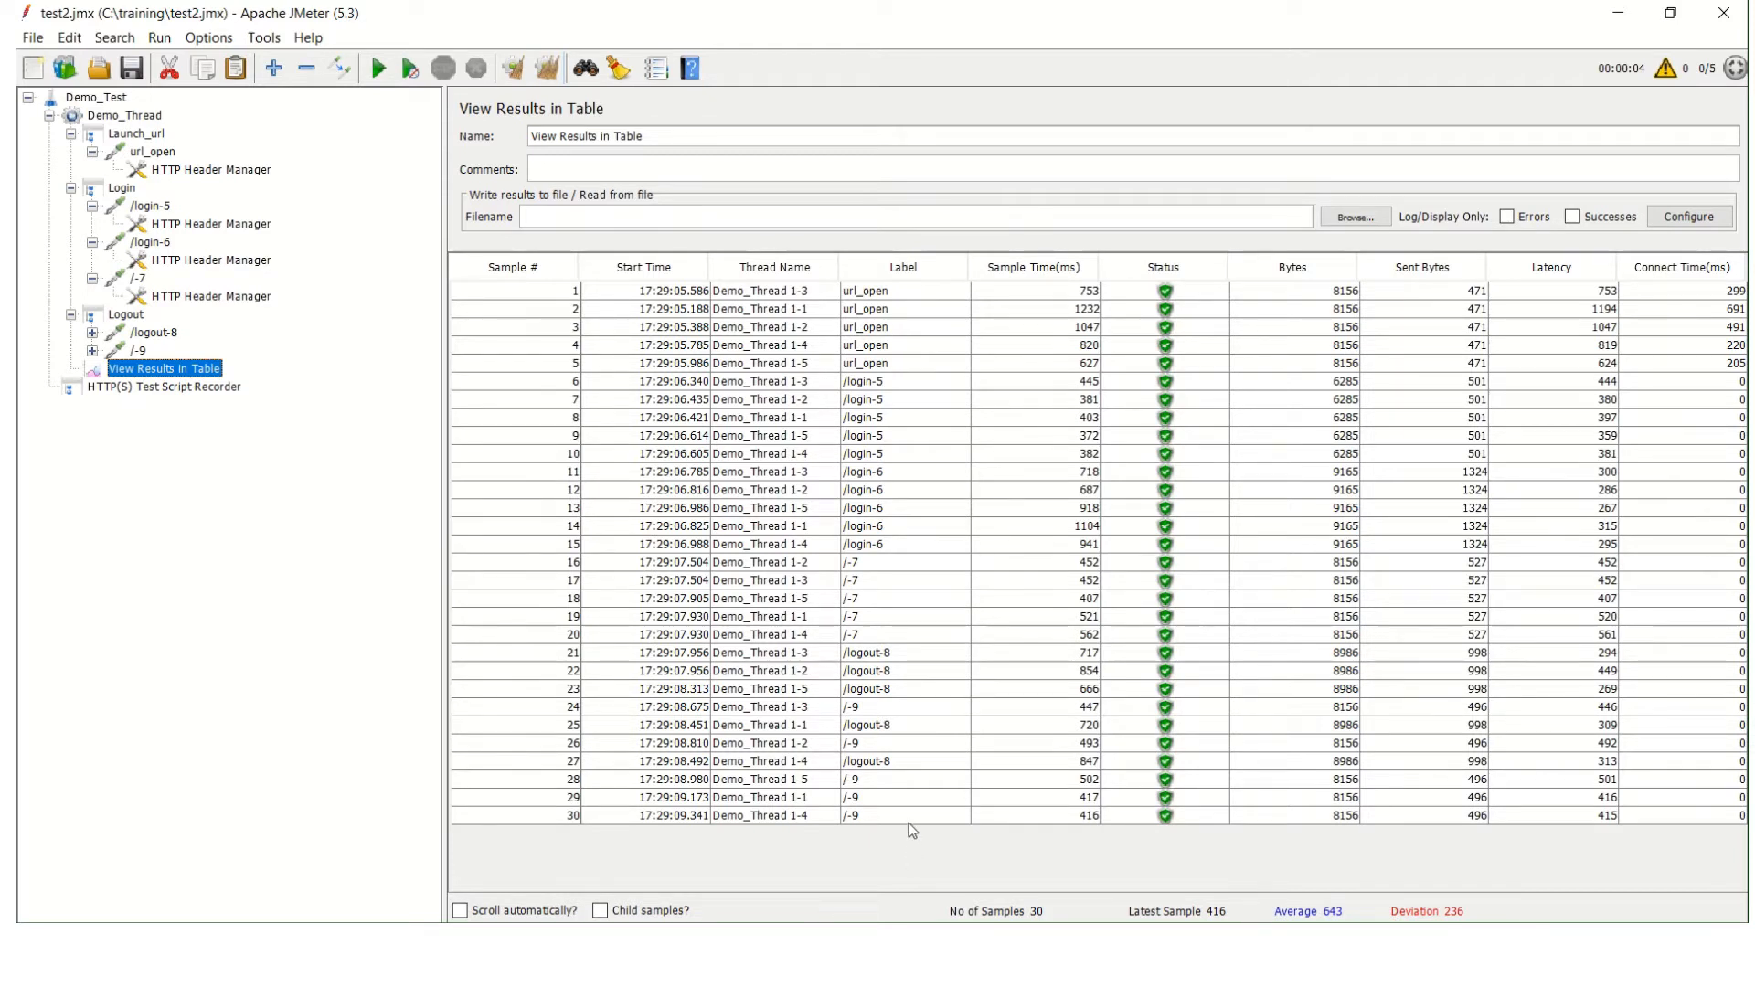
pyautogui.click(138, 119)
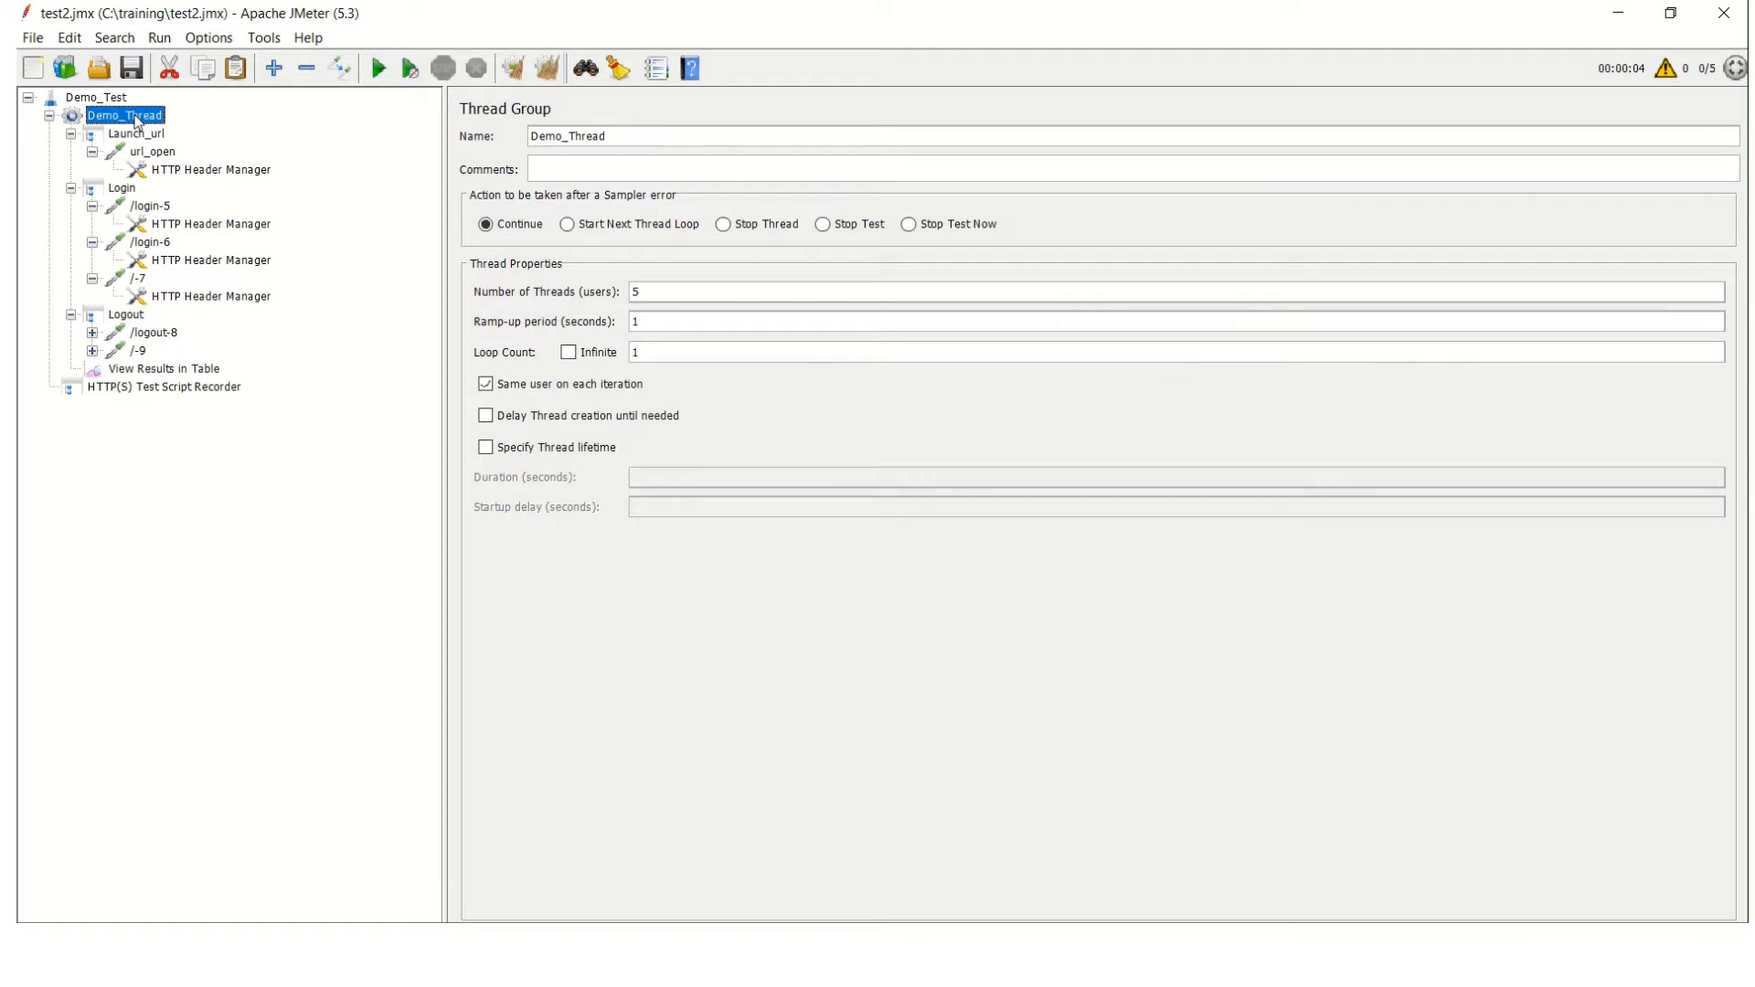
pyautogui.click(203, 371)
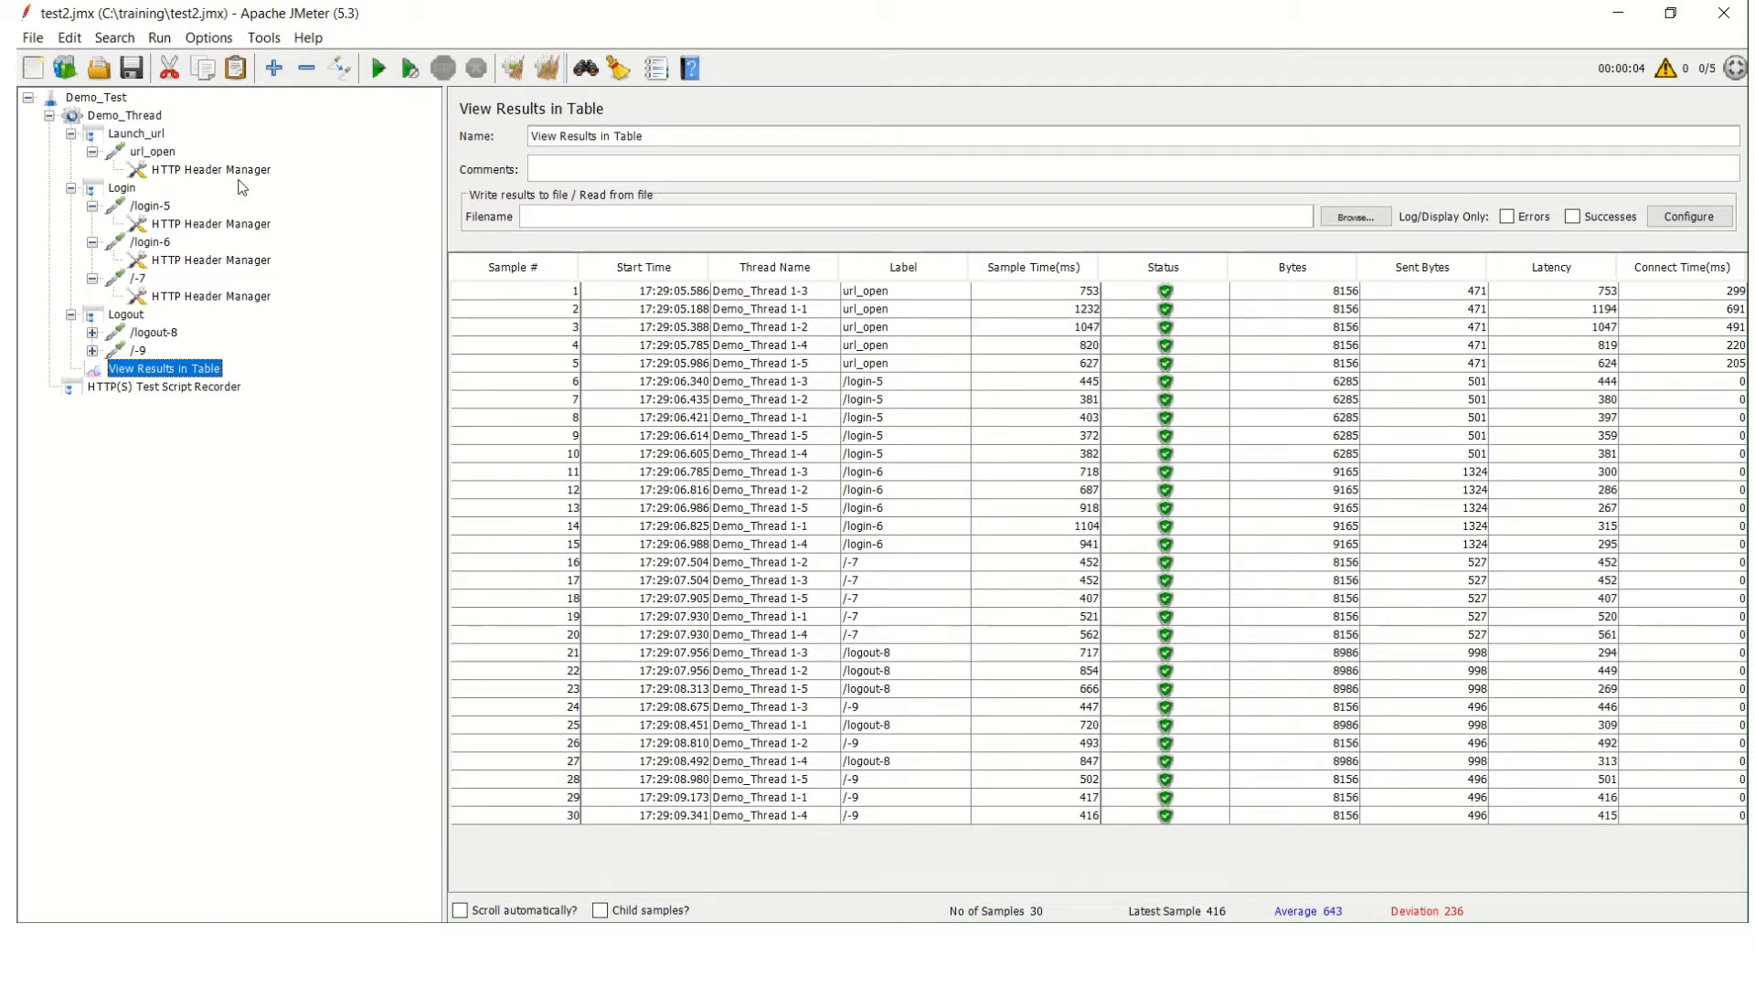
pyautogui.click(125, 117)
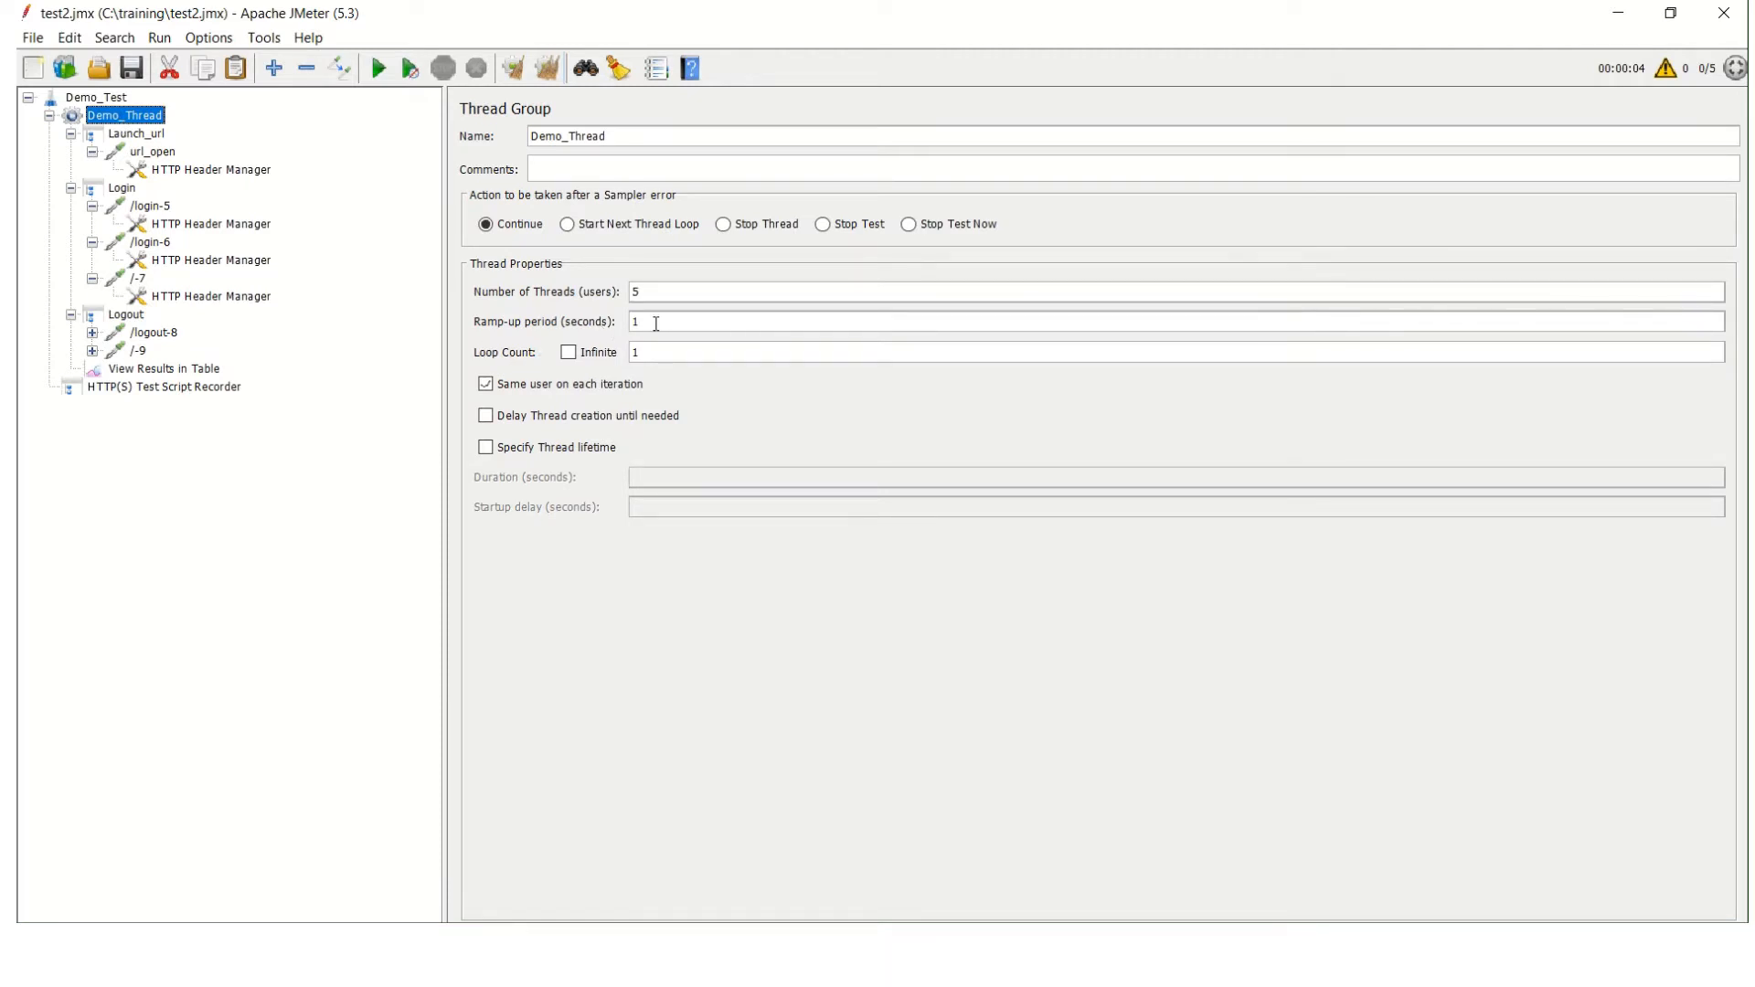
pyautogui.click(182, 375)
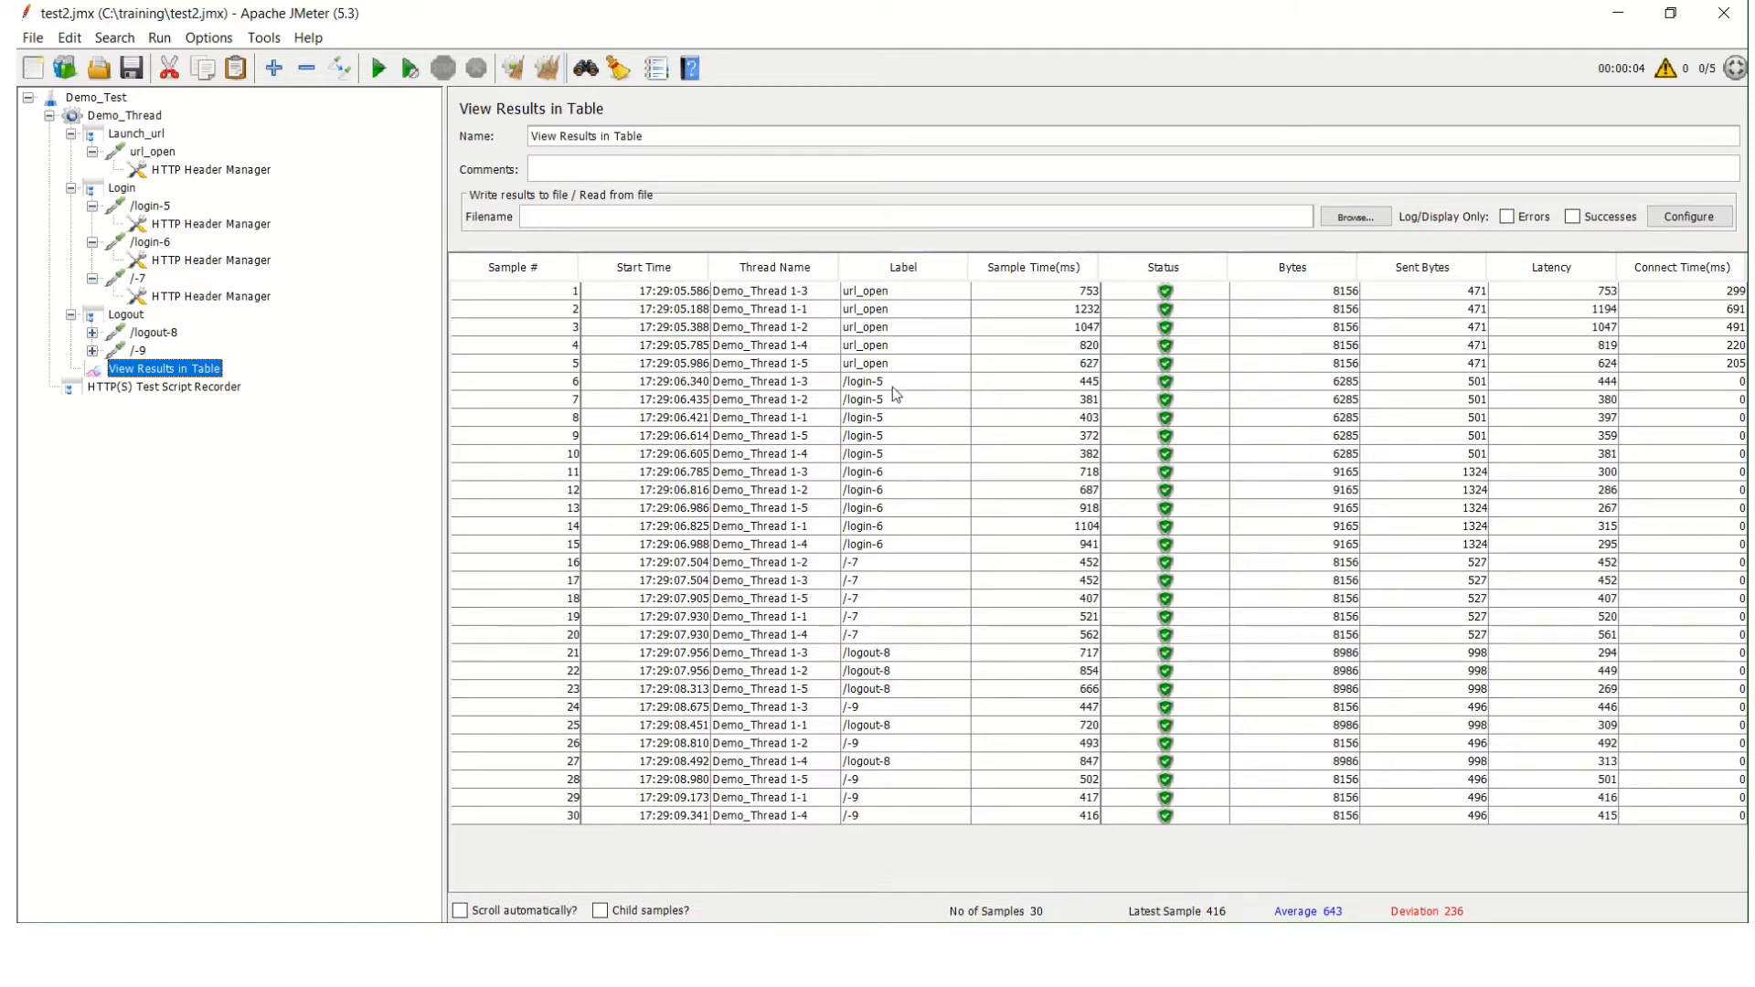
# Run the test with Demo_Thread's ramp-up period set to 5 seconds, and examine the new run's samples in View Results in Table.
pyautogui.click(84, 114)
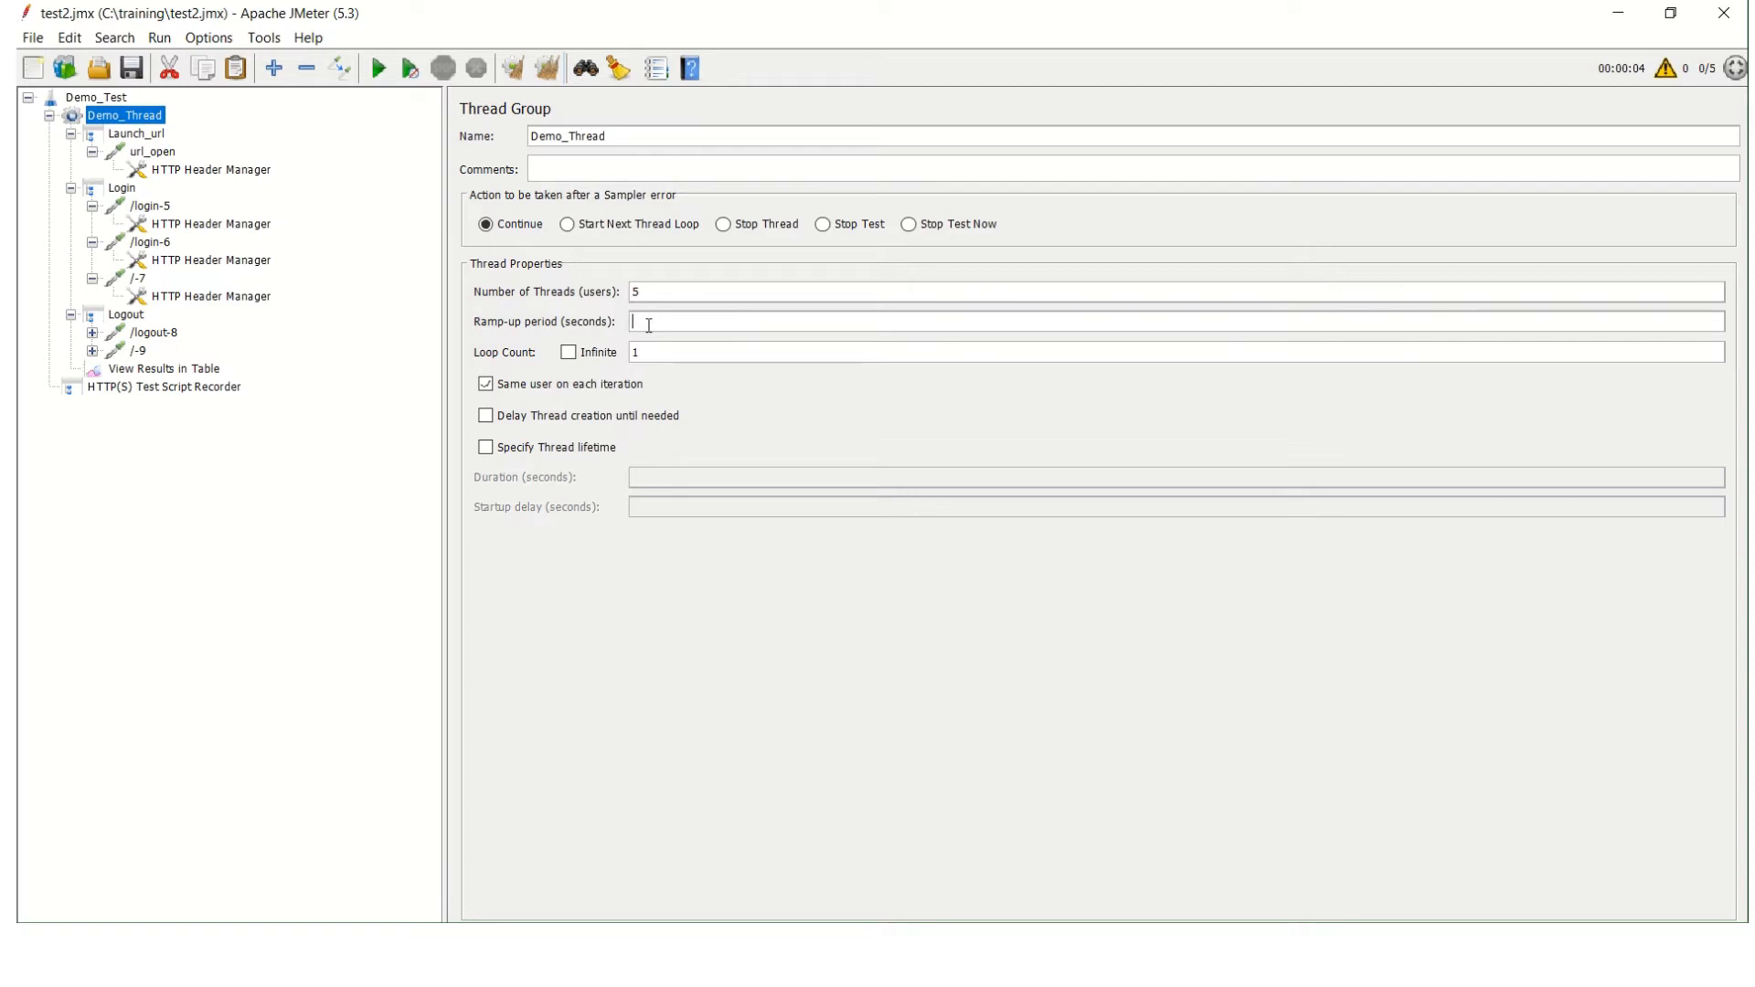
pyautogui.write('5')
pyautogui.click(380, 69)
pyautogui.click(198, 369)
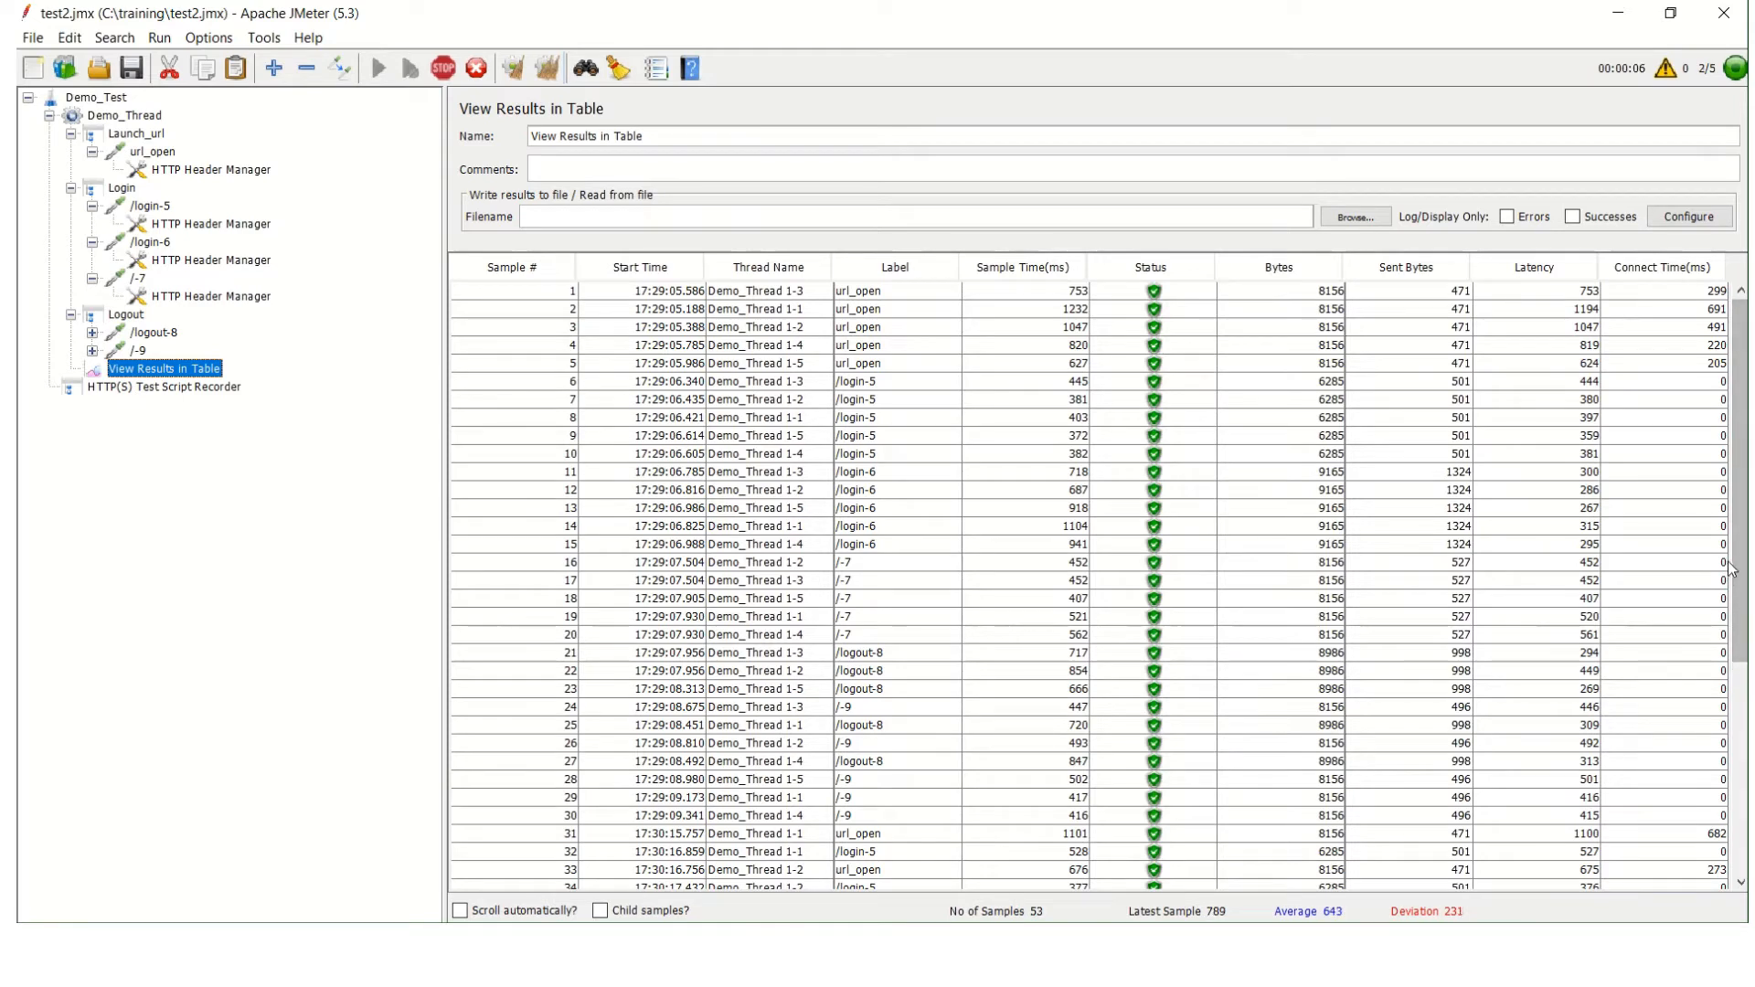
pyautogui.moveTo(1731, 613); pyautogui.dragTo(1733, 675)
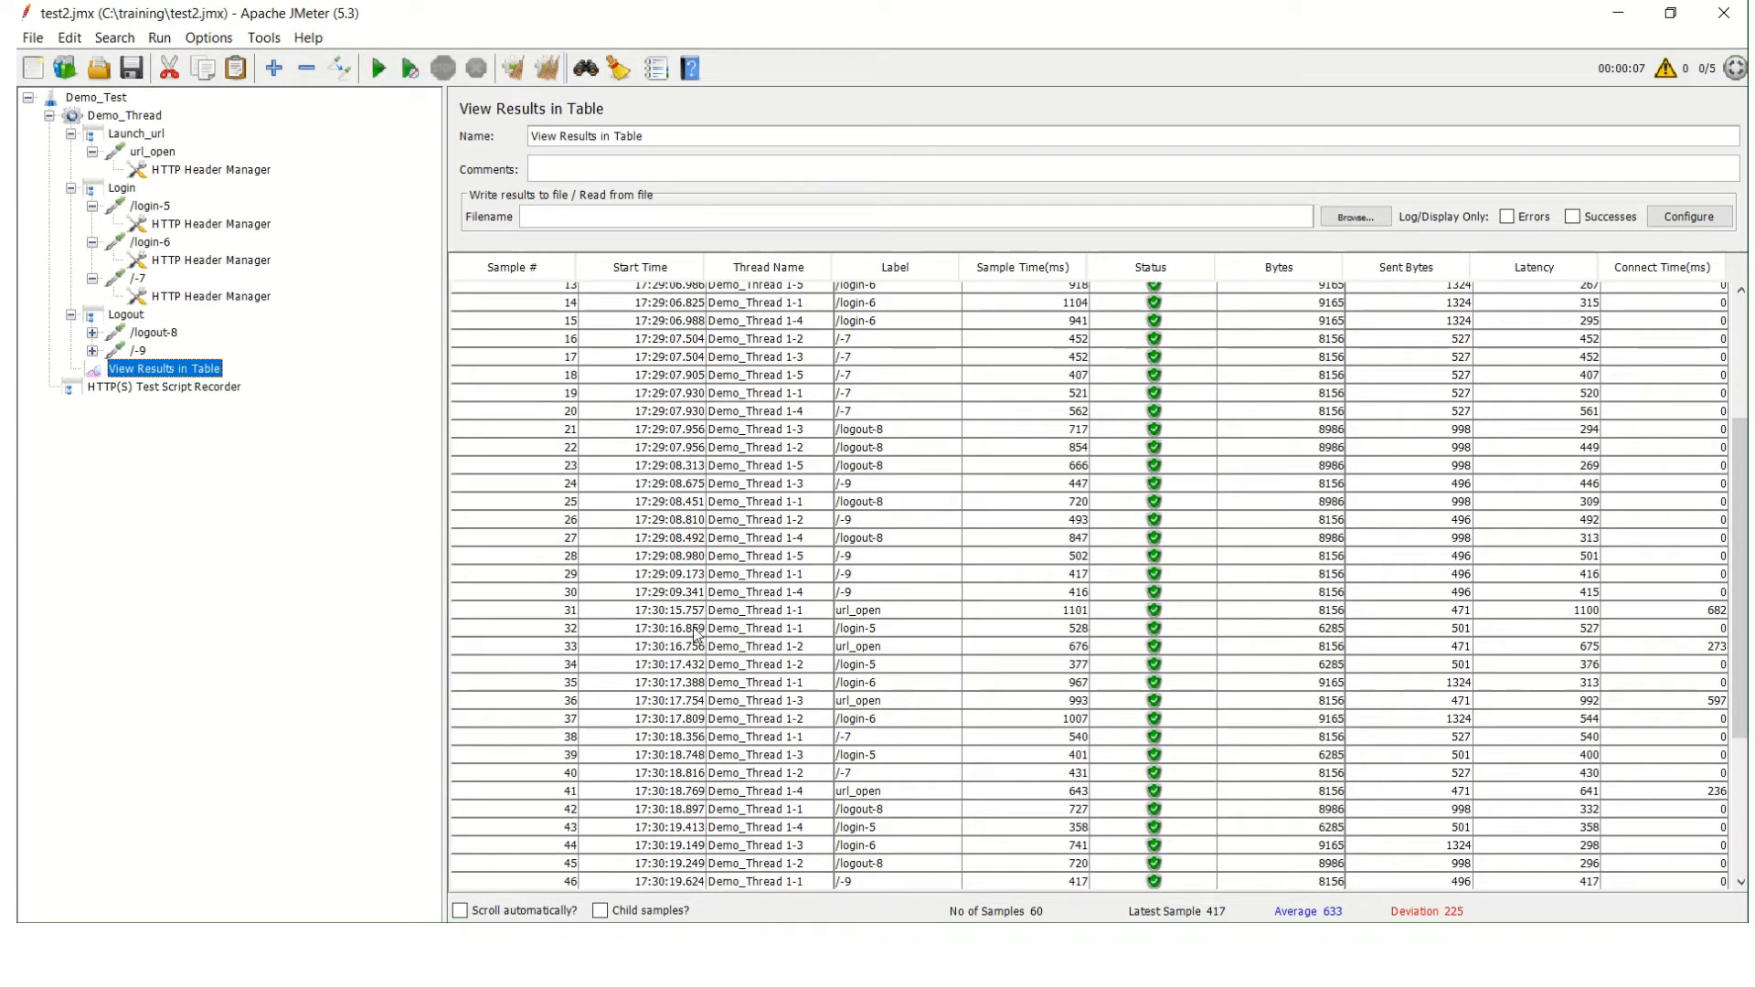
pyautogui.click(560, 613)
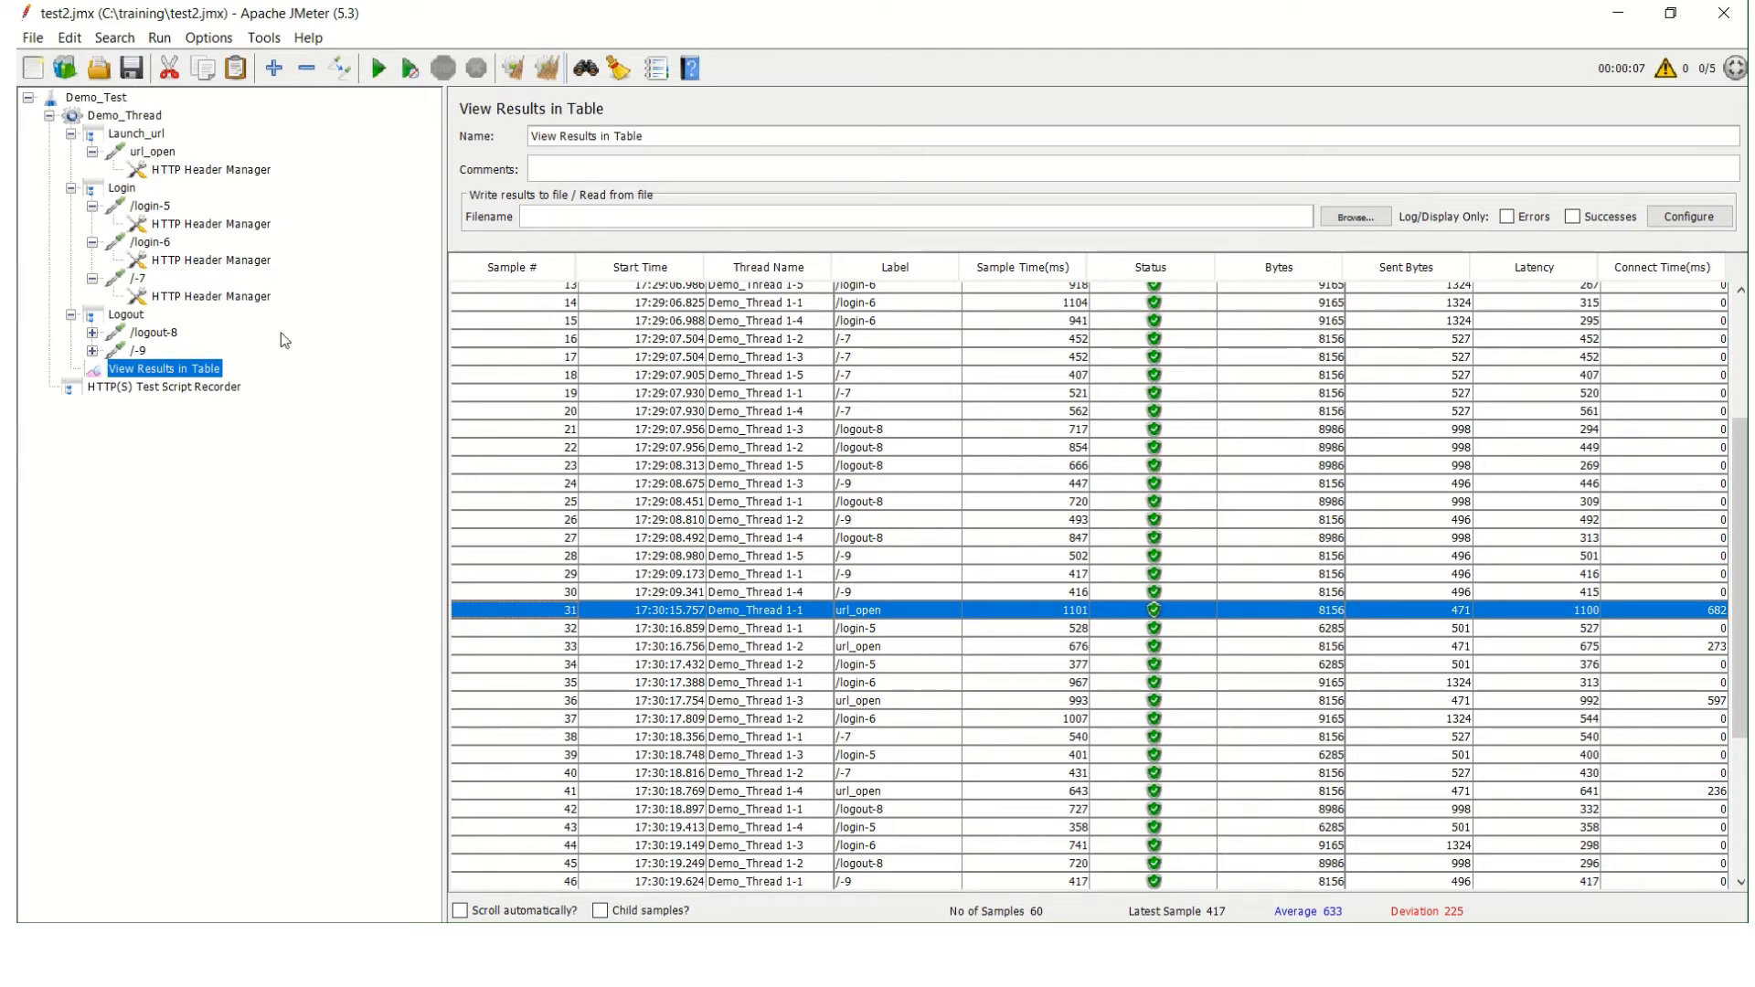
# Recheck Demo_Thread's settings and clear all samples from View Results in Table.
pyautogui.click(119, 117)
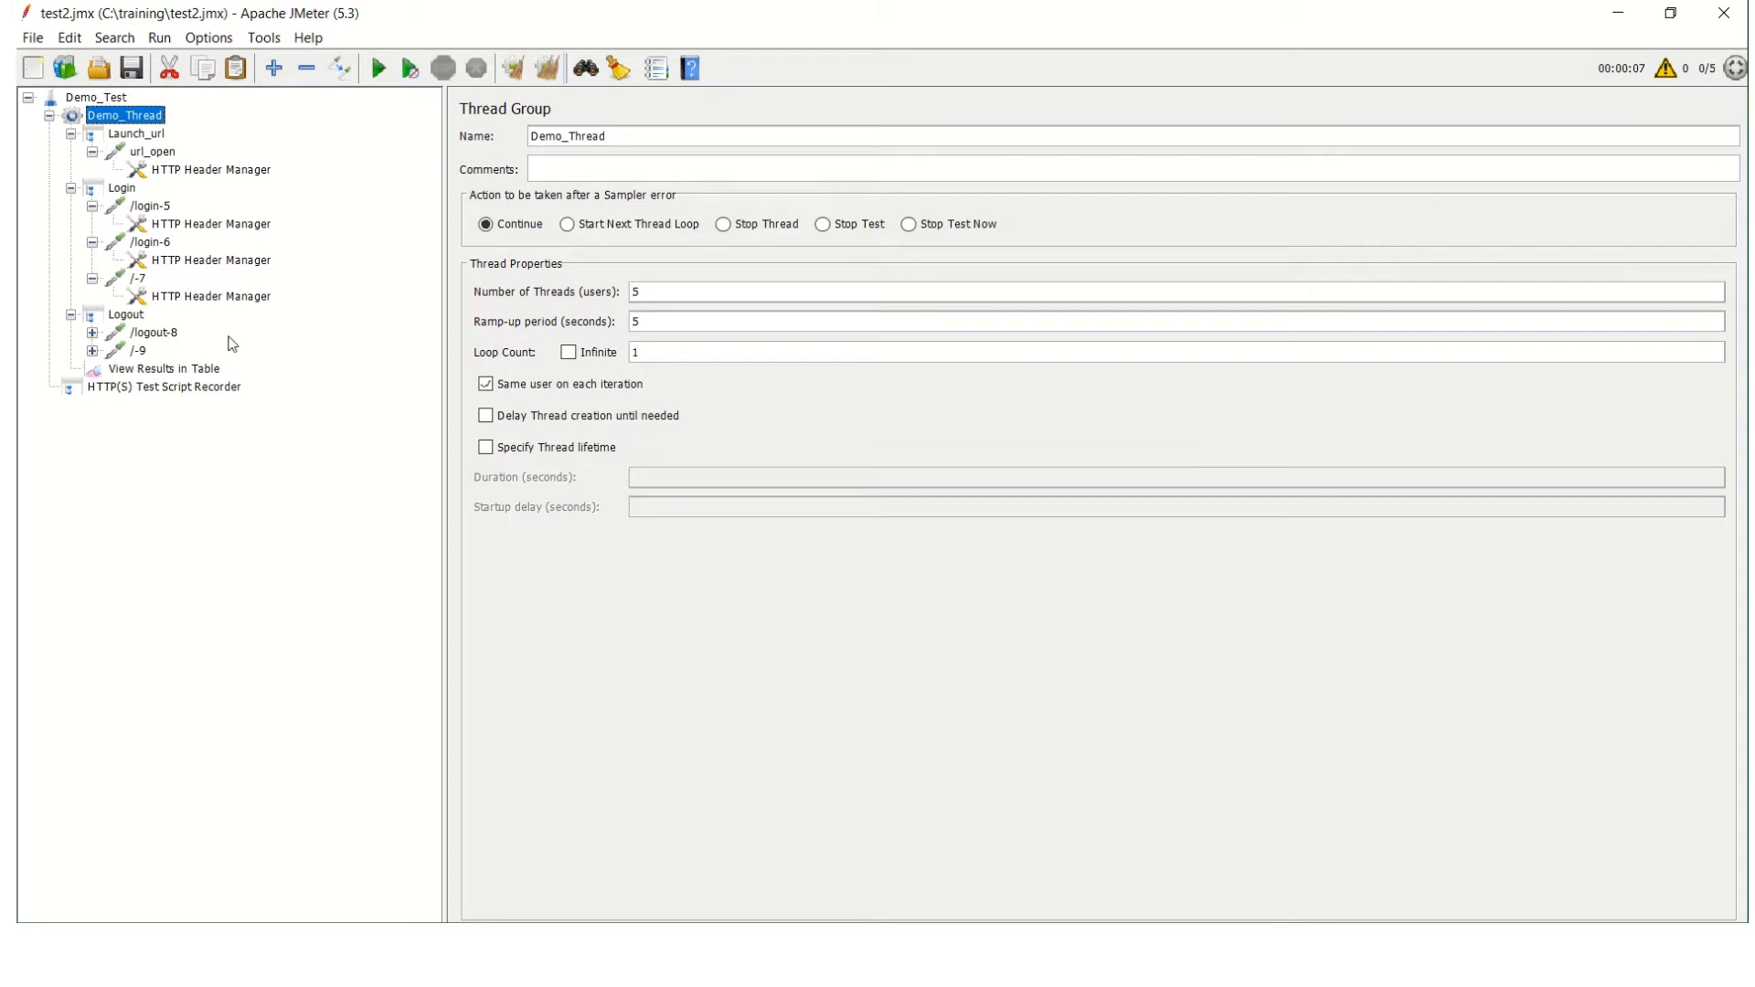
pyautogui.click(174, 370)
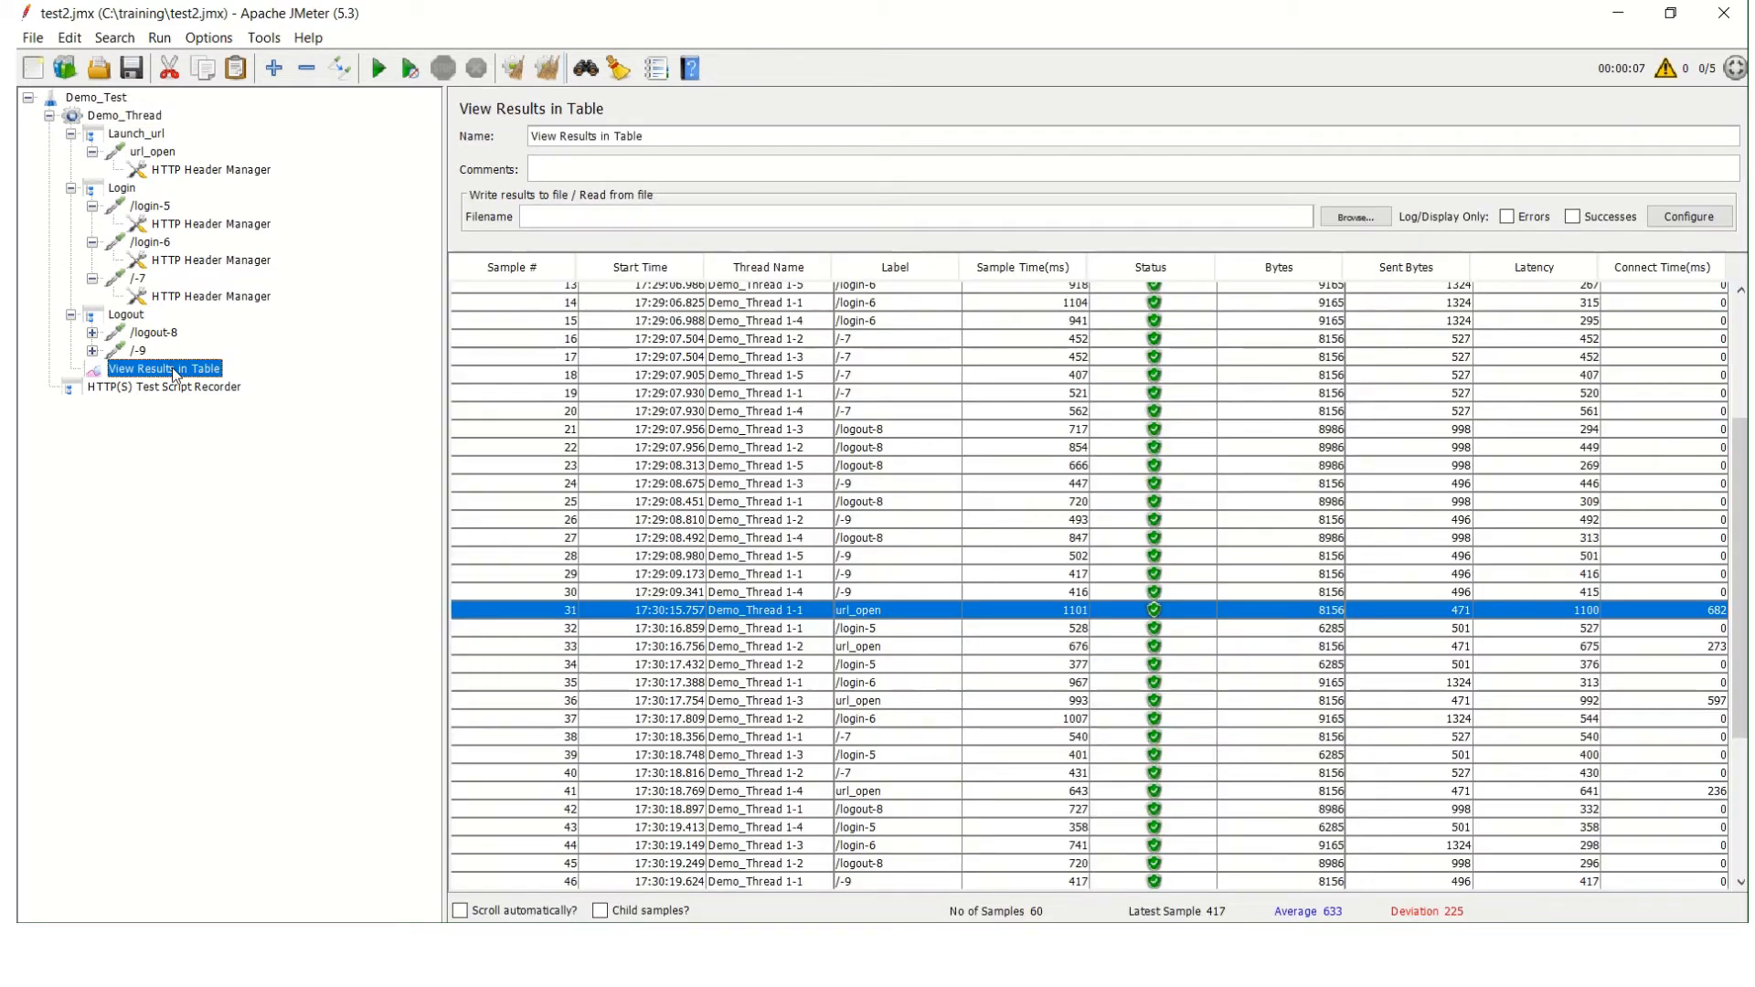
pyautogui.click(549, 69)
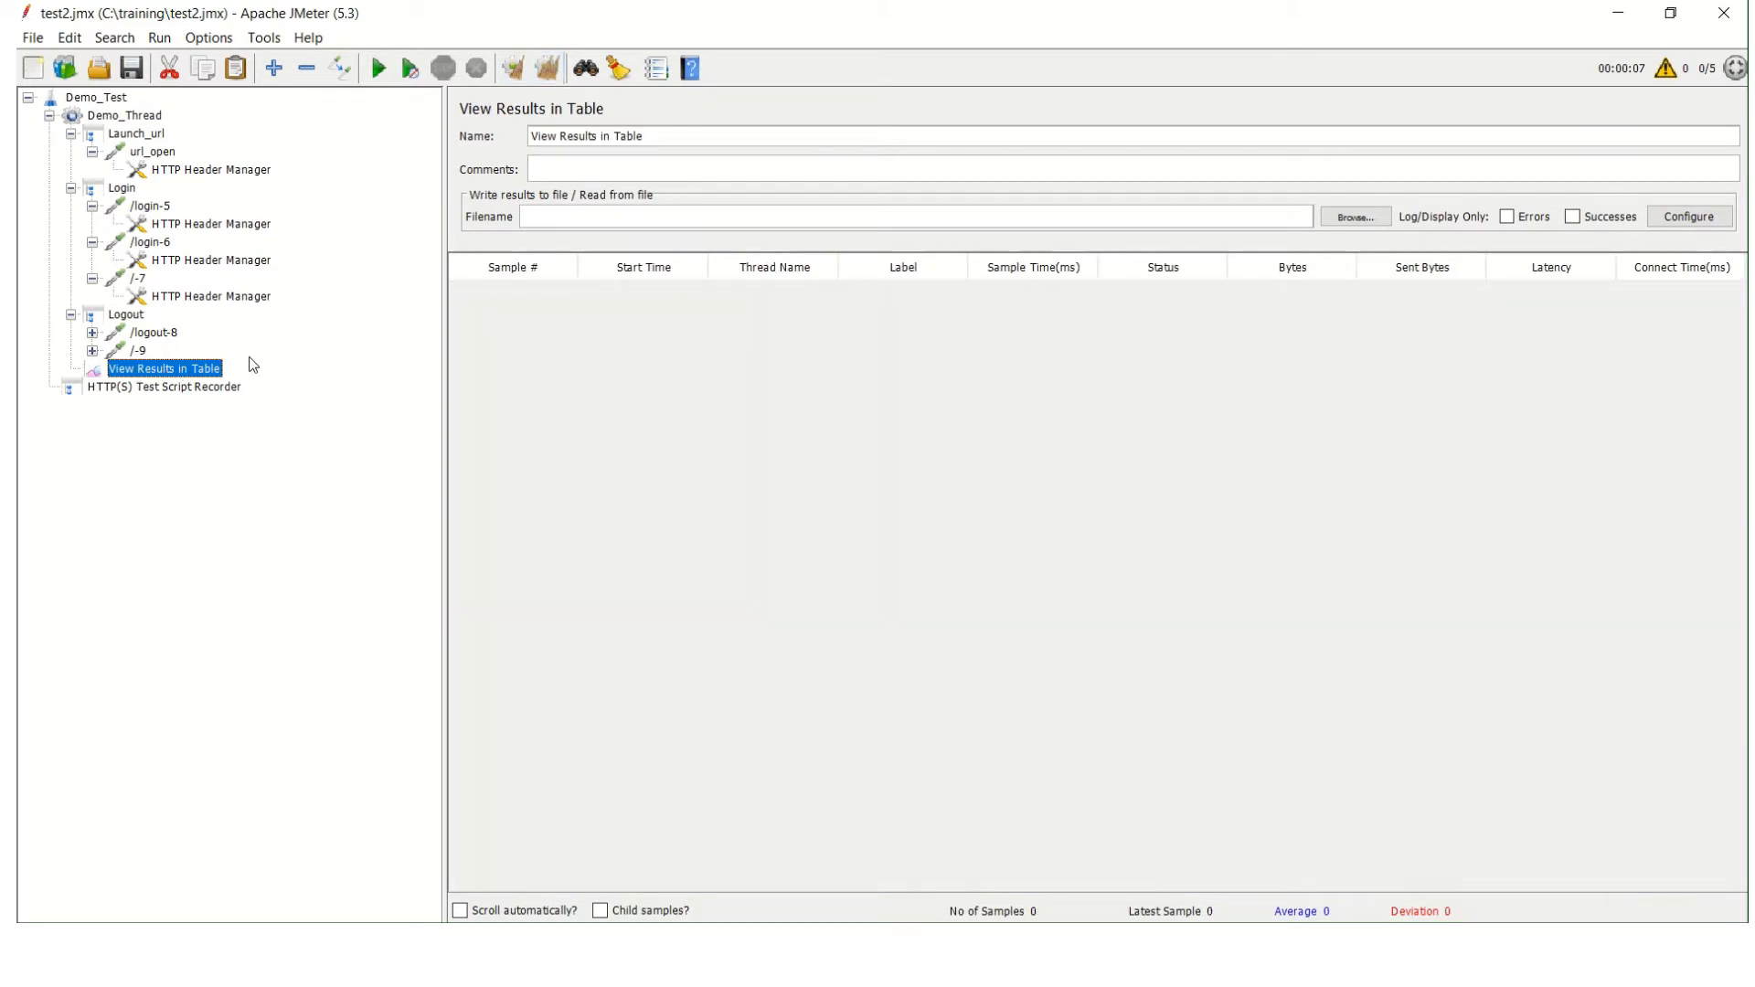
pyautogui.click(84, 96)
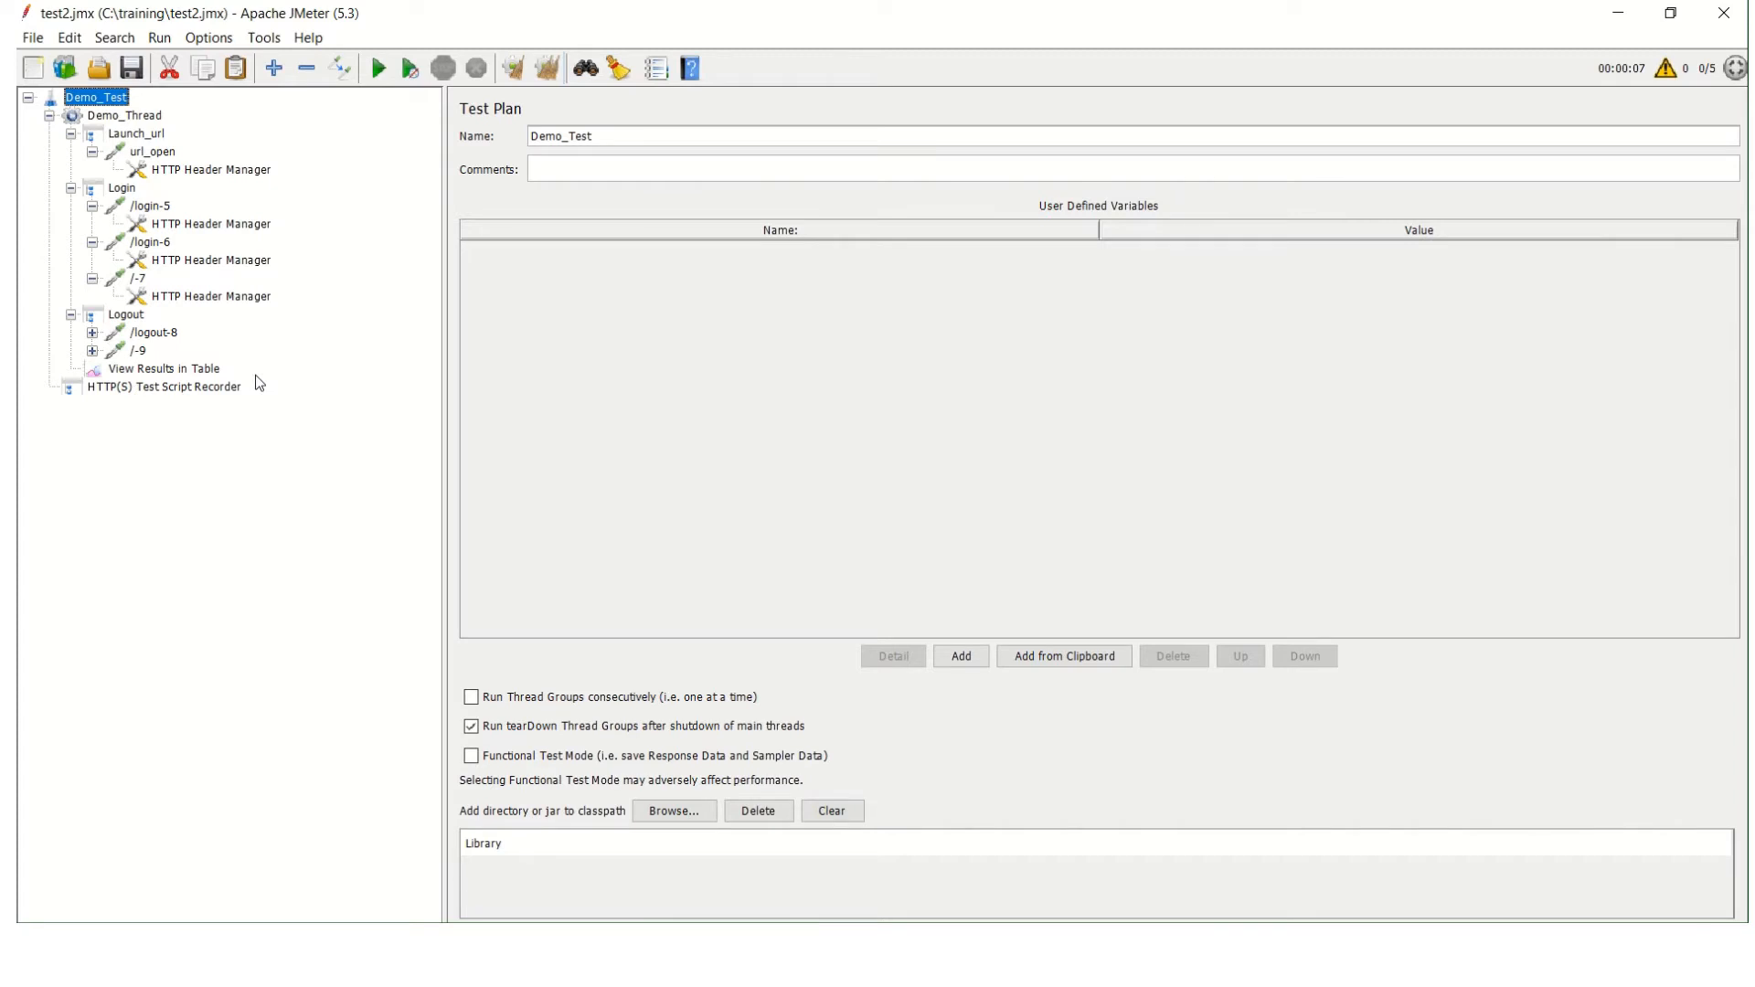
pyautogui.moveTo(818, 4)
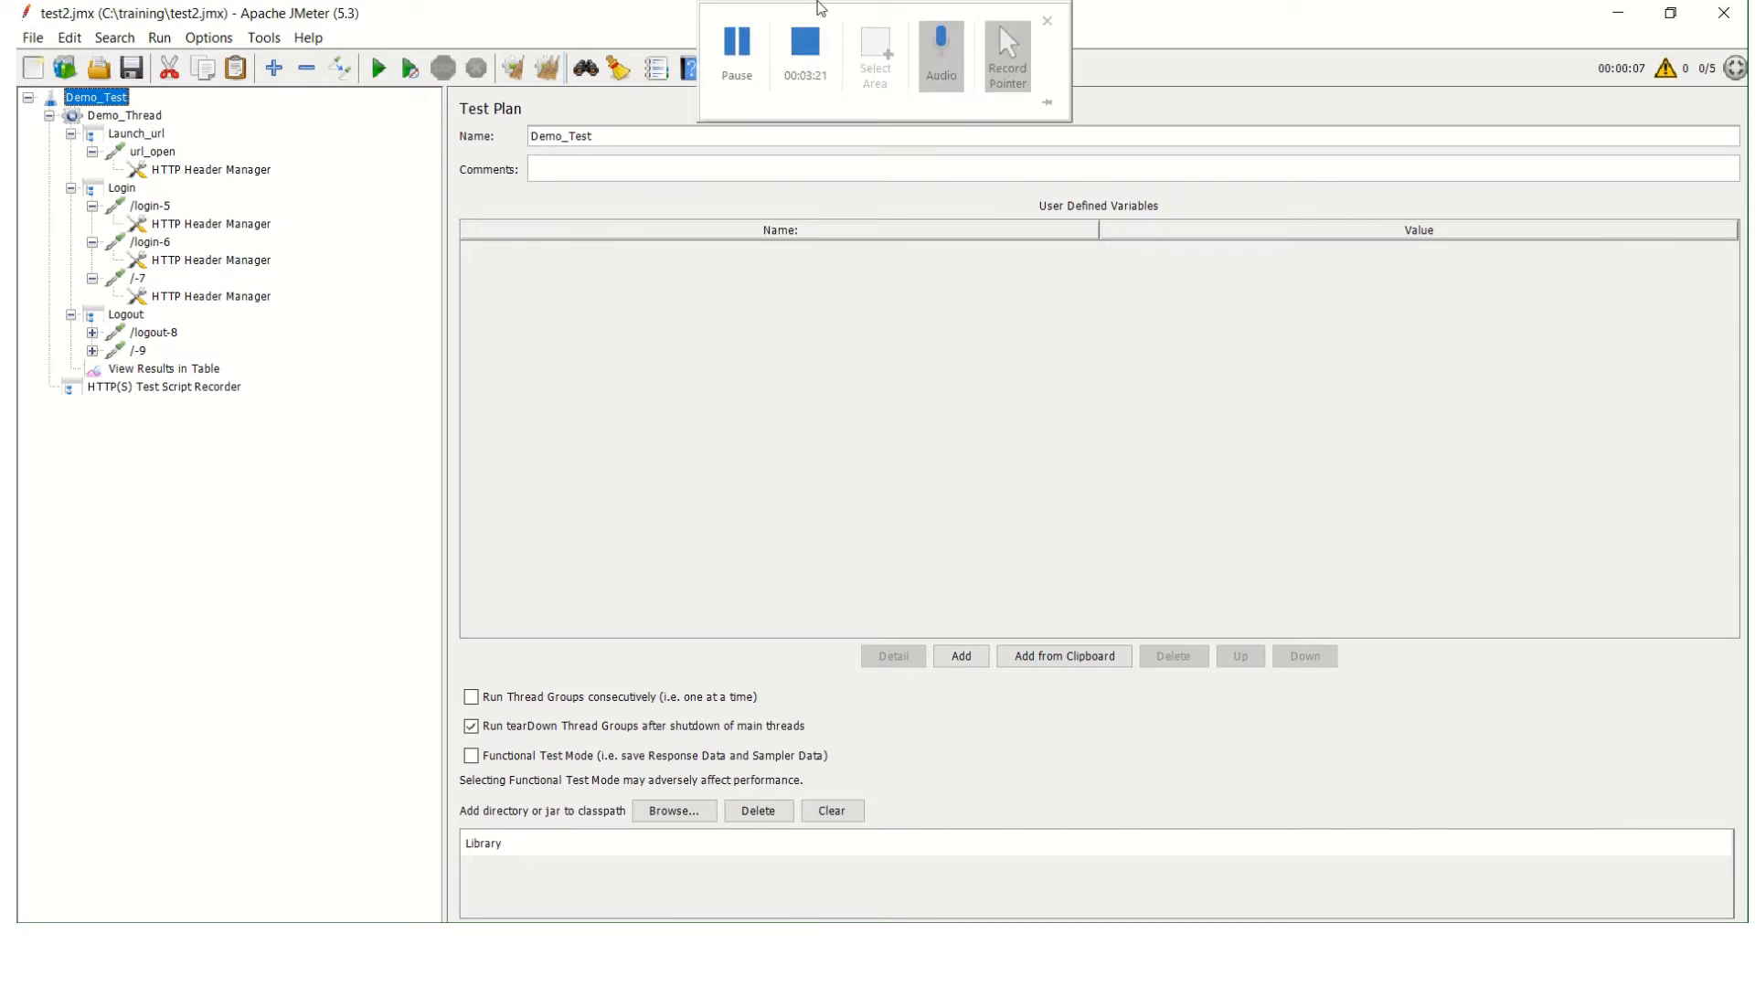
pyautogui.click(739, 49)
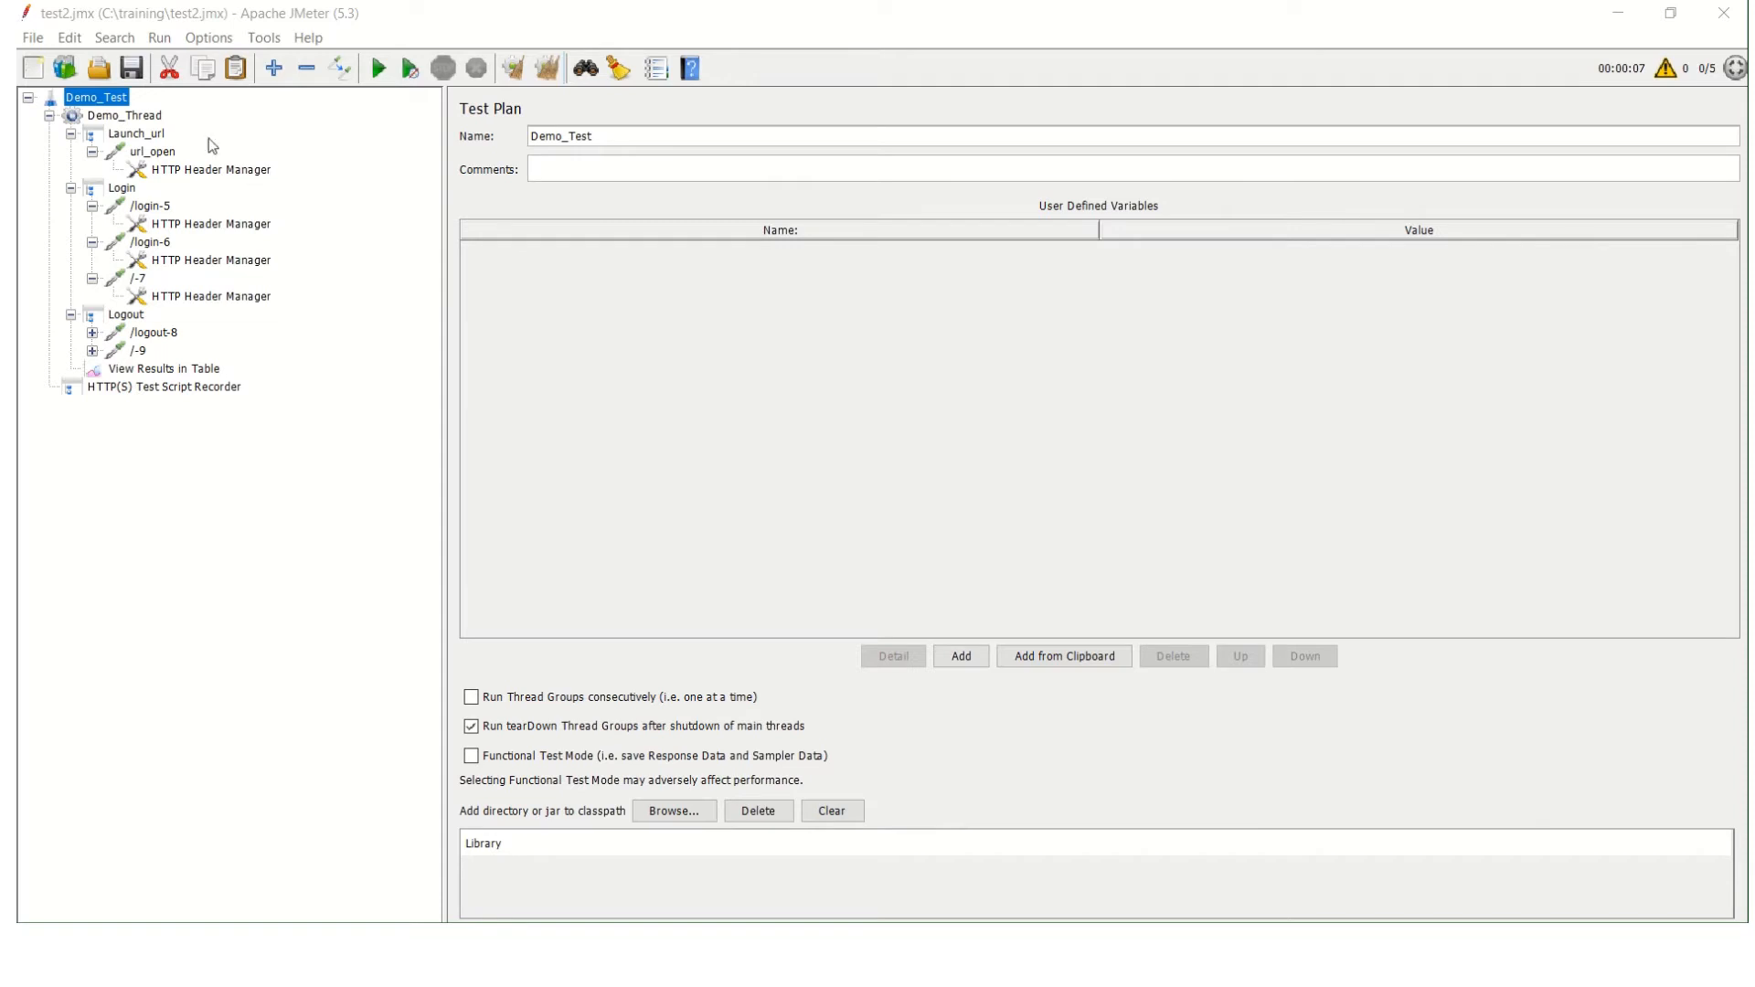
# Add a Duration Assertion to the Demo_Thread thread group and open its settings.
pyautogui.click(152, 116)
pyautogui.rightClick(153, 116)
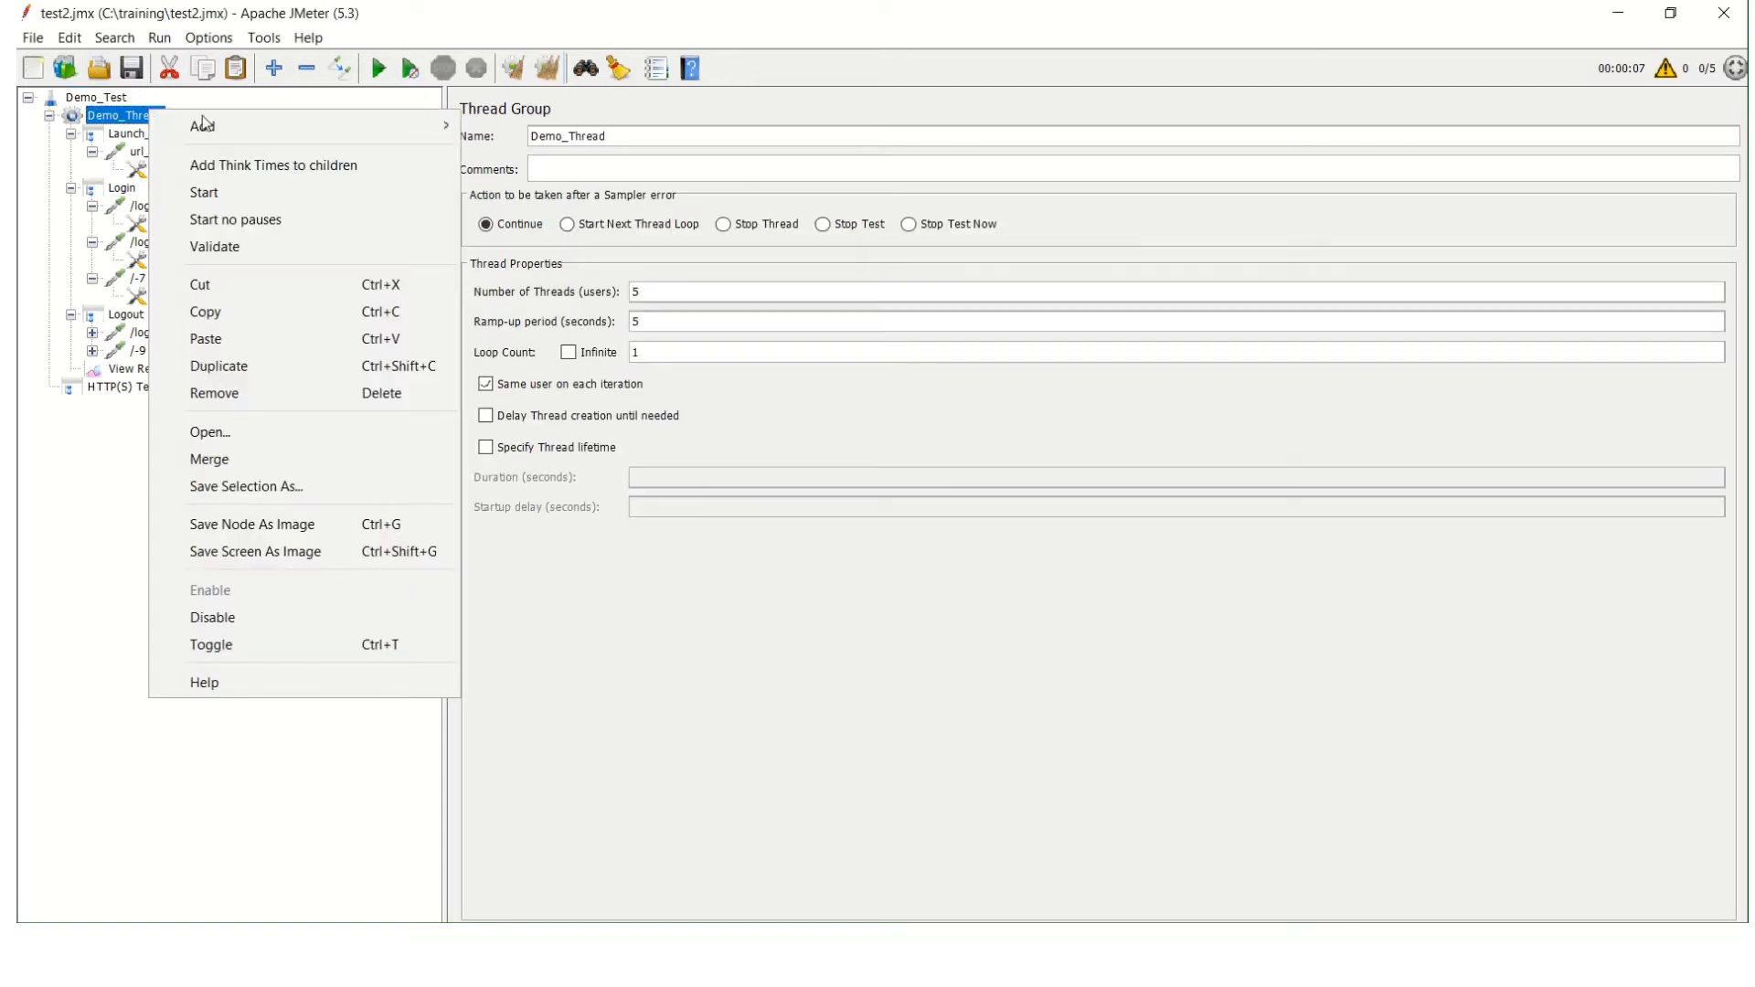
pyautogui.moveTo(261, 140)
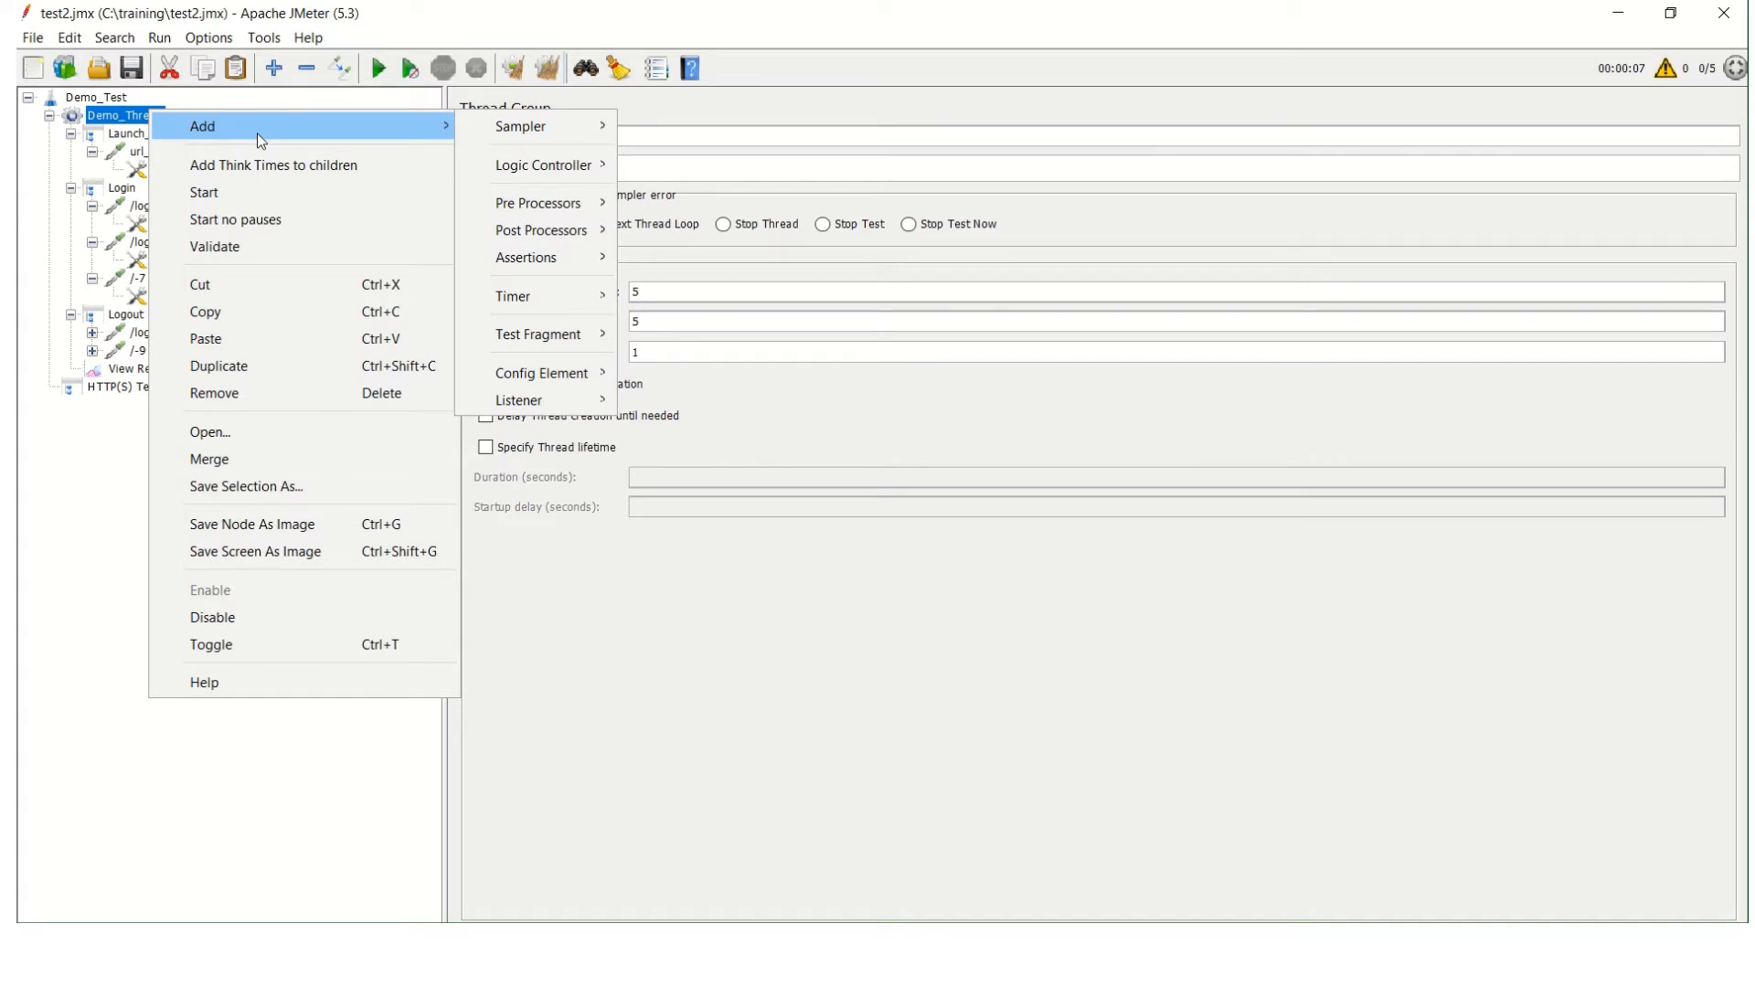
pyautogui.moveTo(540, 137)
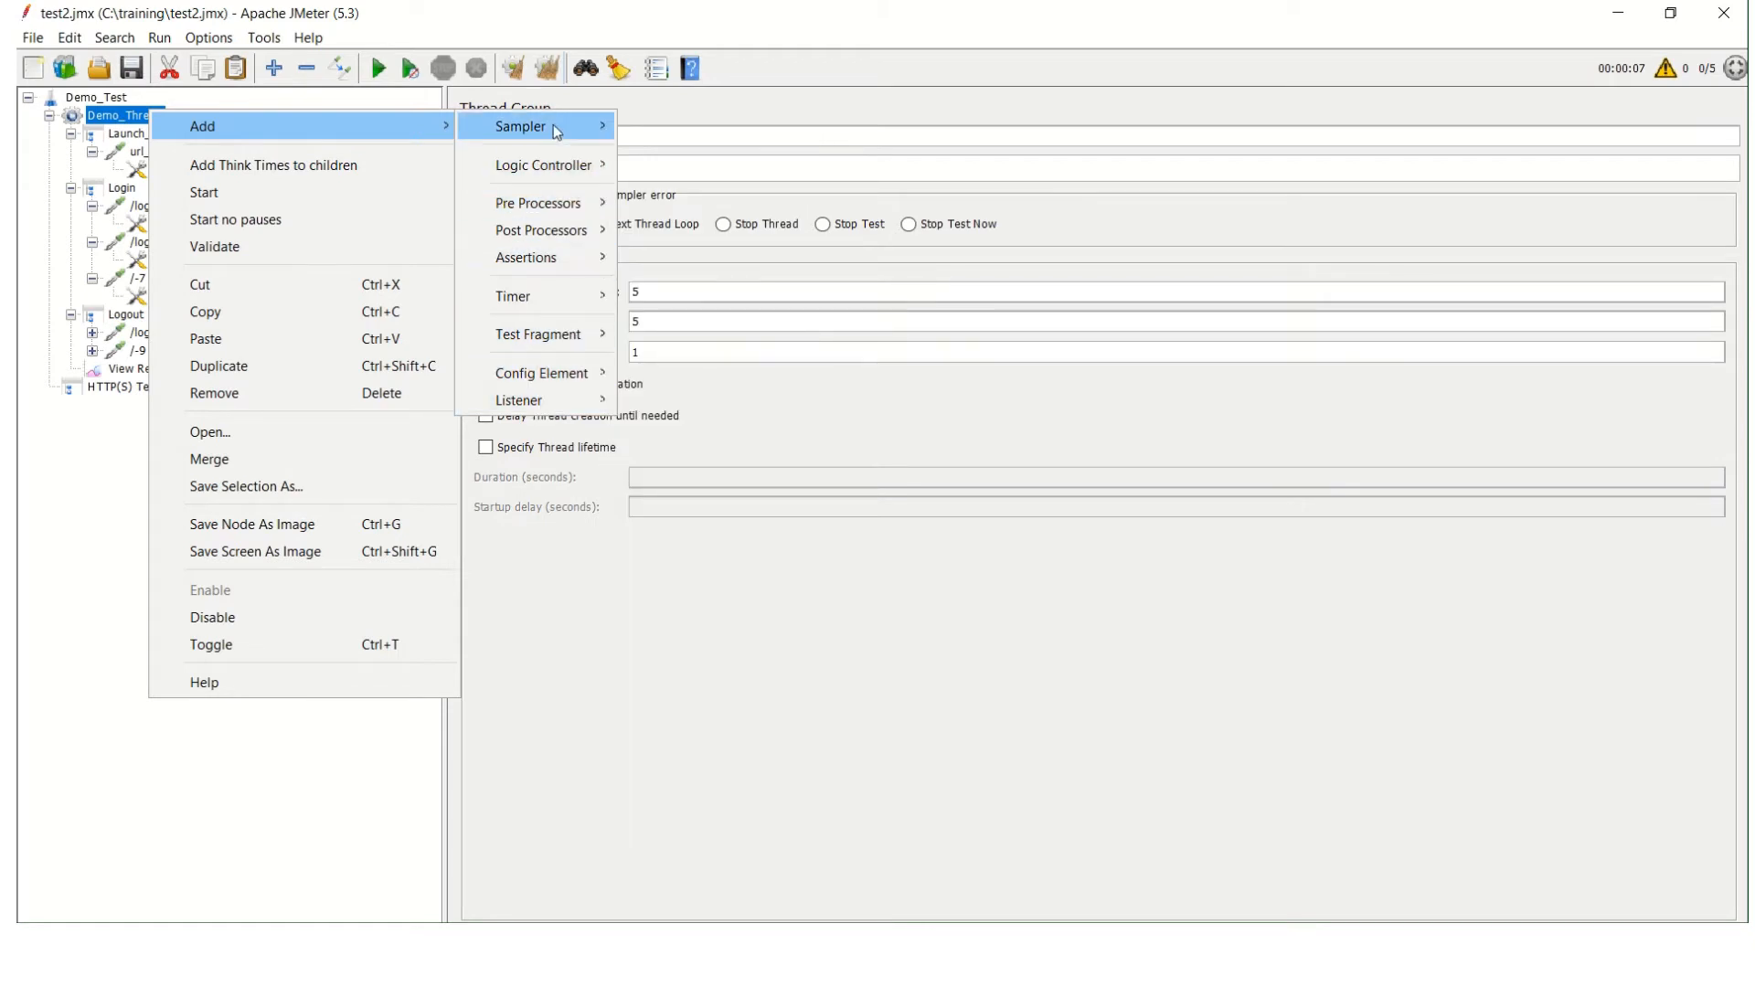
pyautogui.moveTo(565, 265)
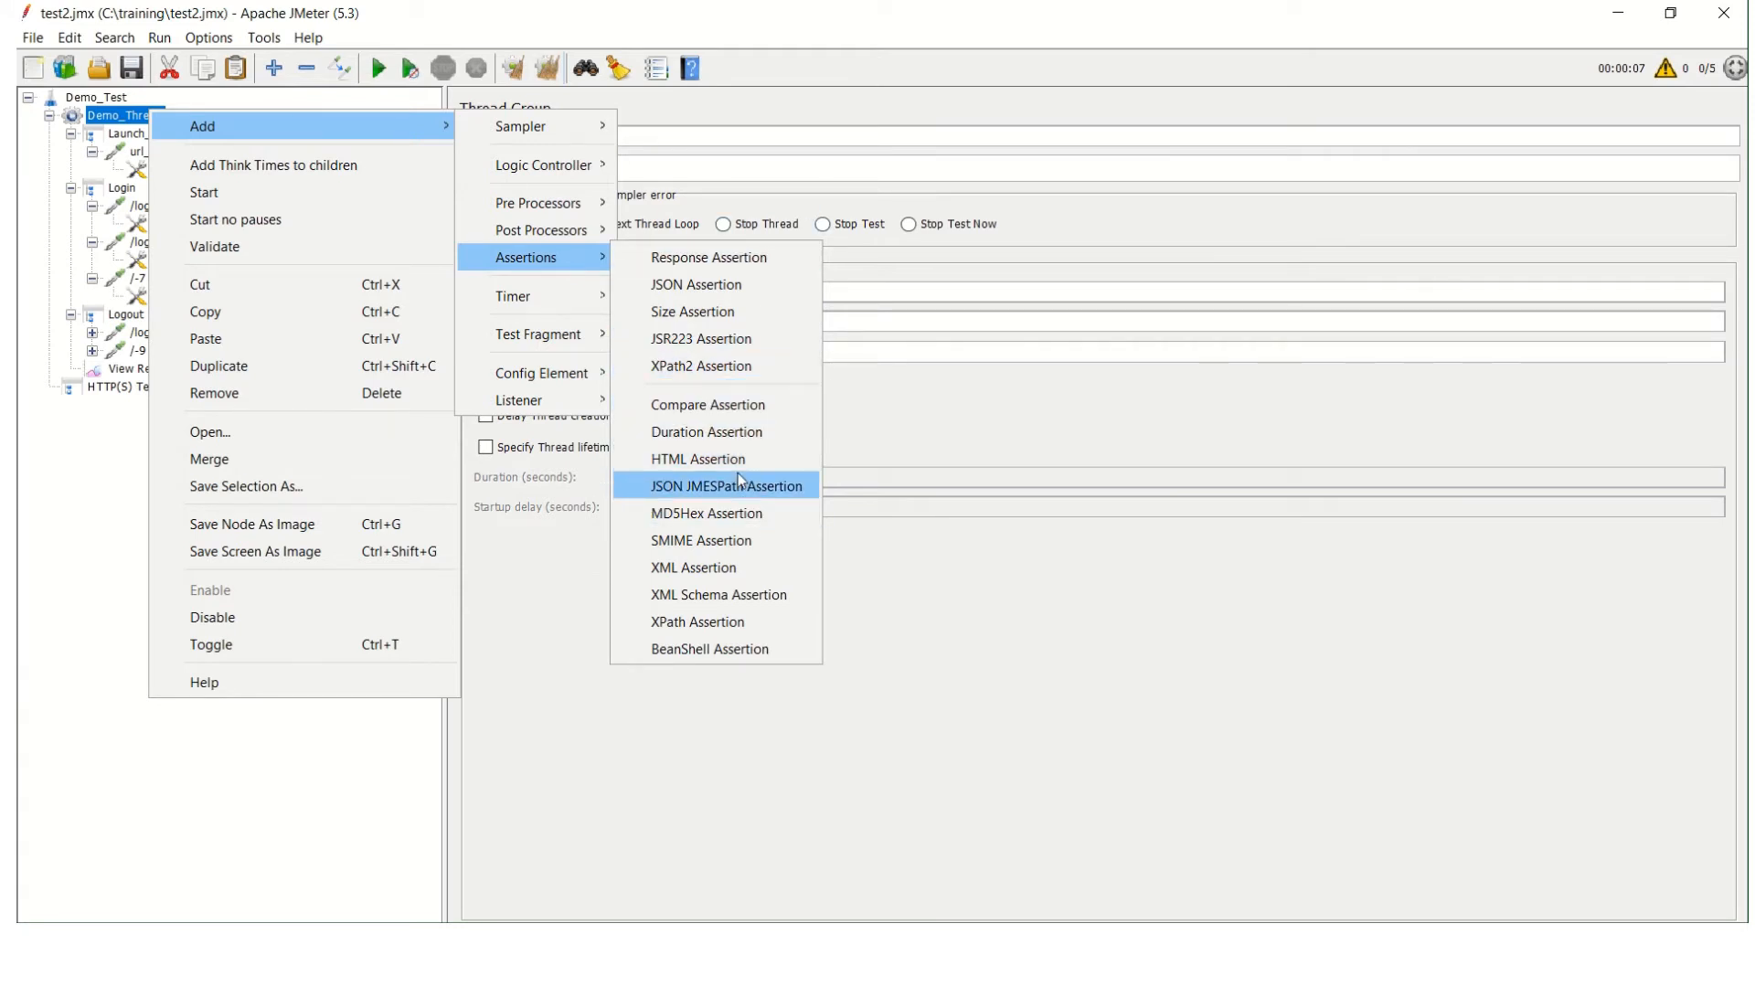
pyautogui.click(766, 432)
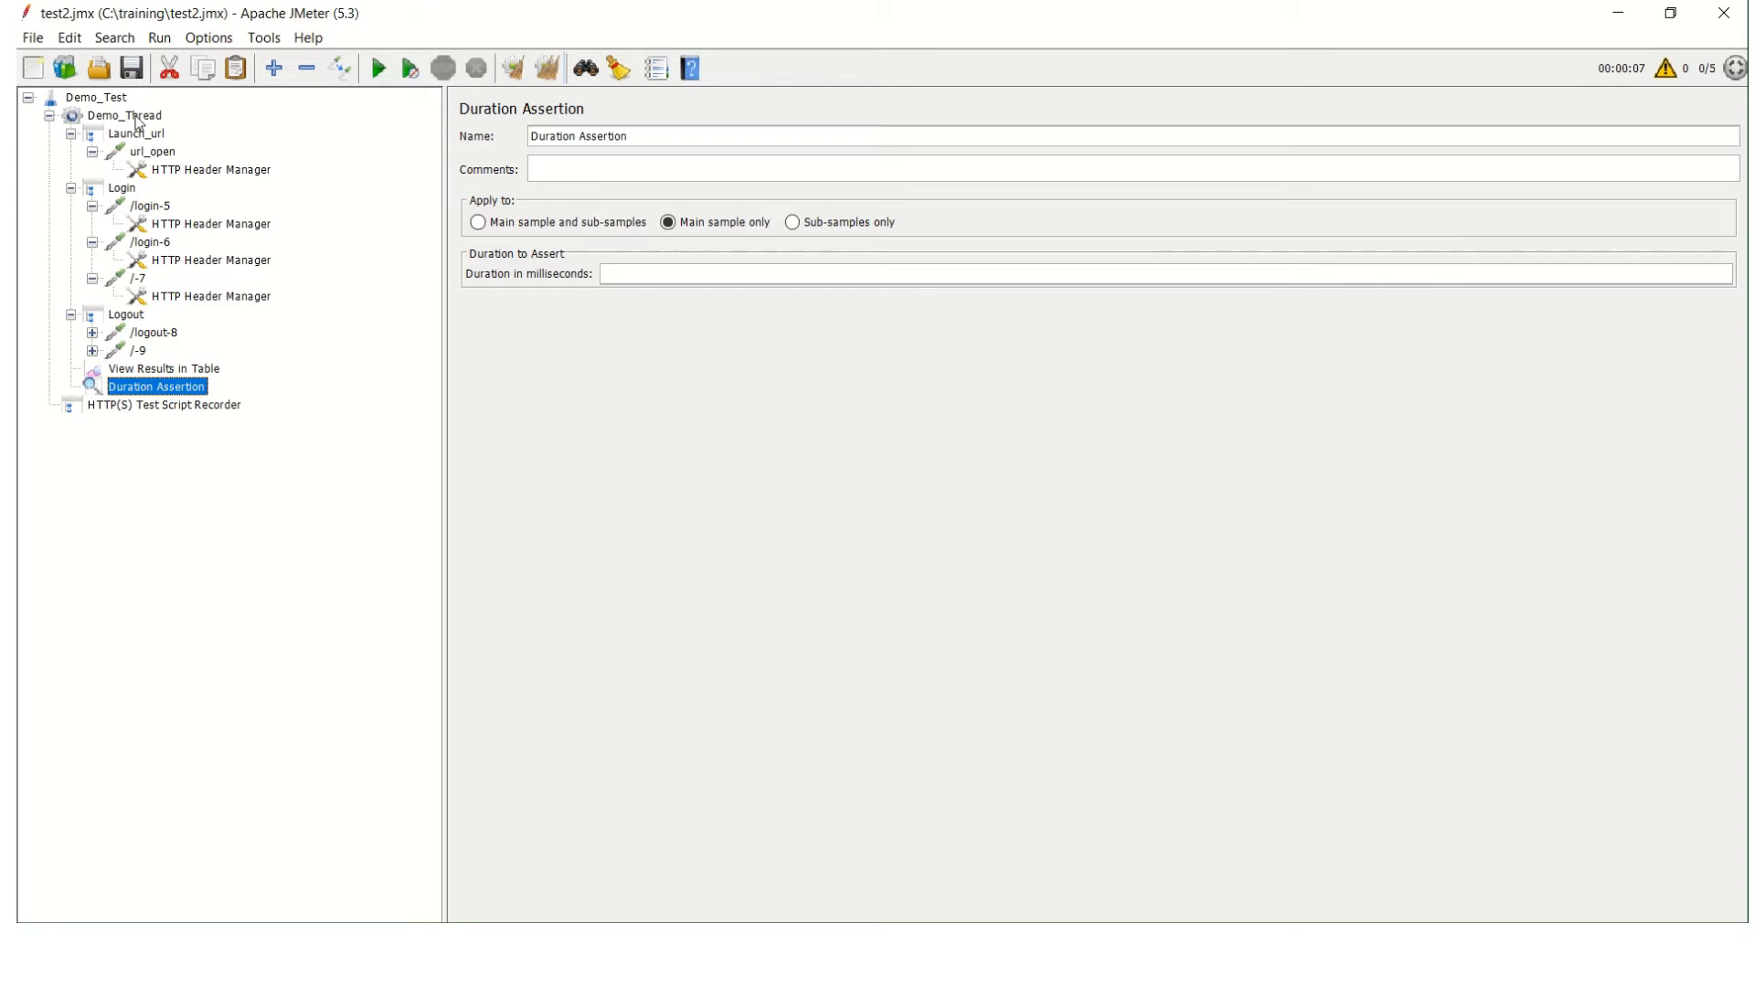
pyautogui.click(138, 119)
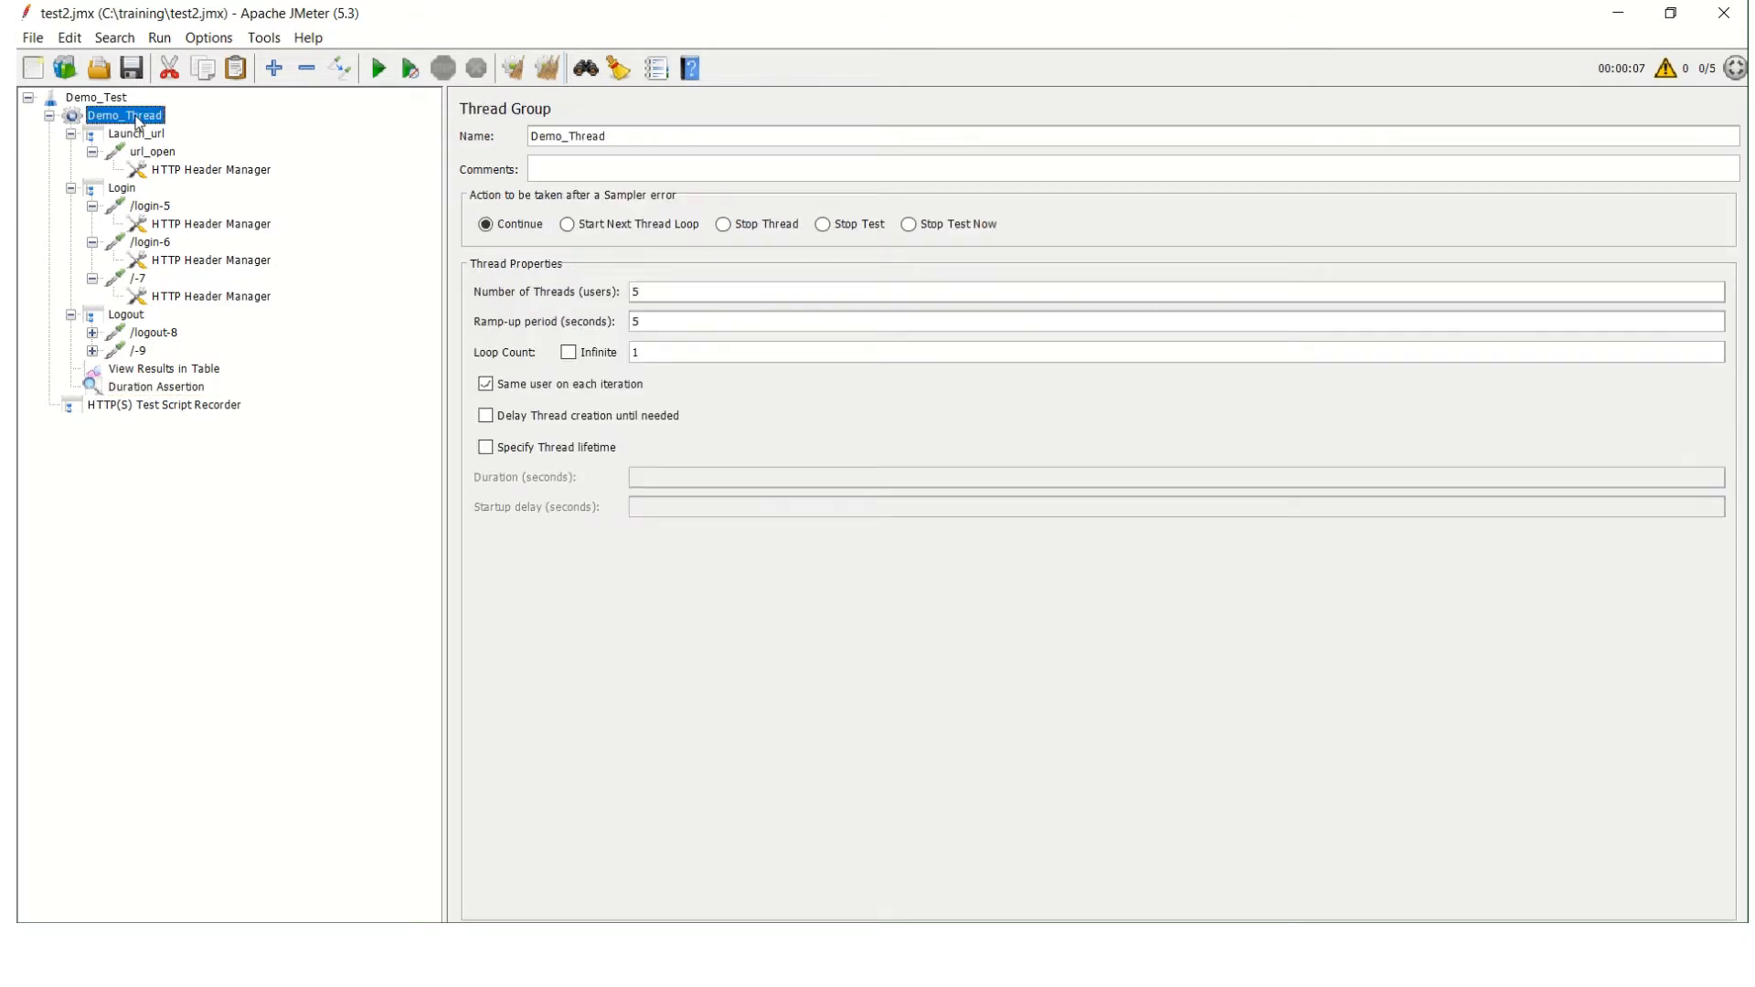
pyautogui.click(149, 392)
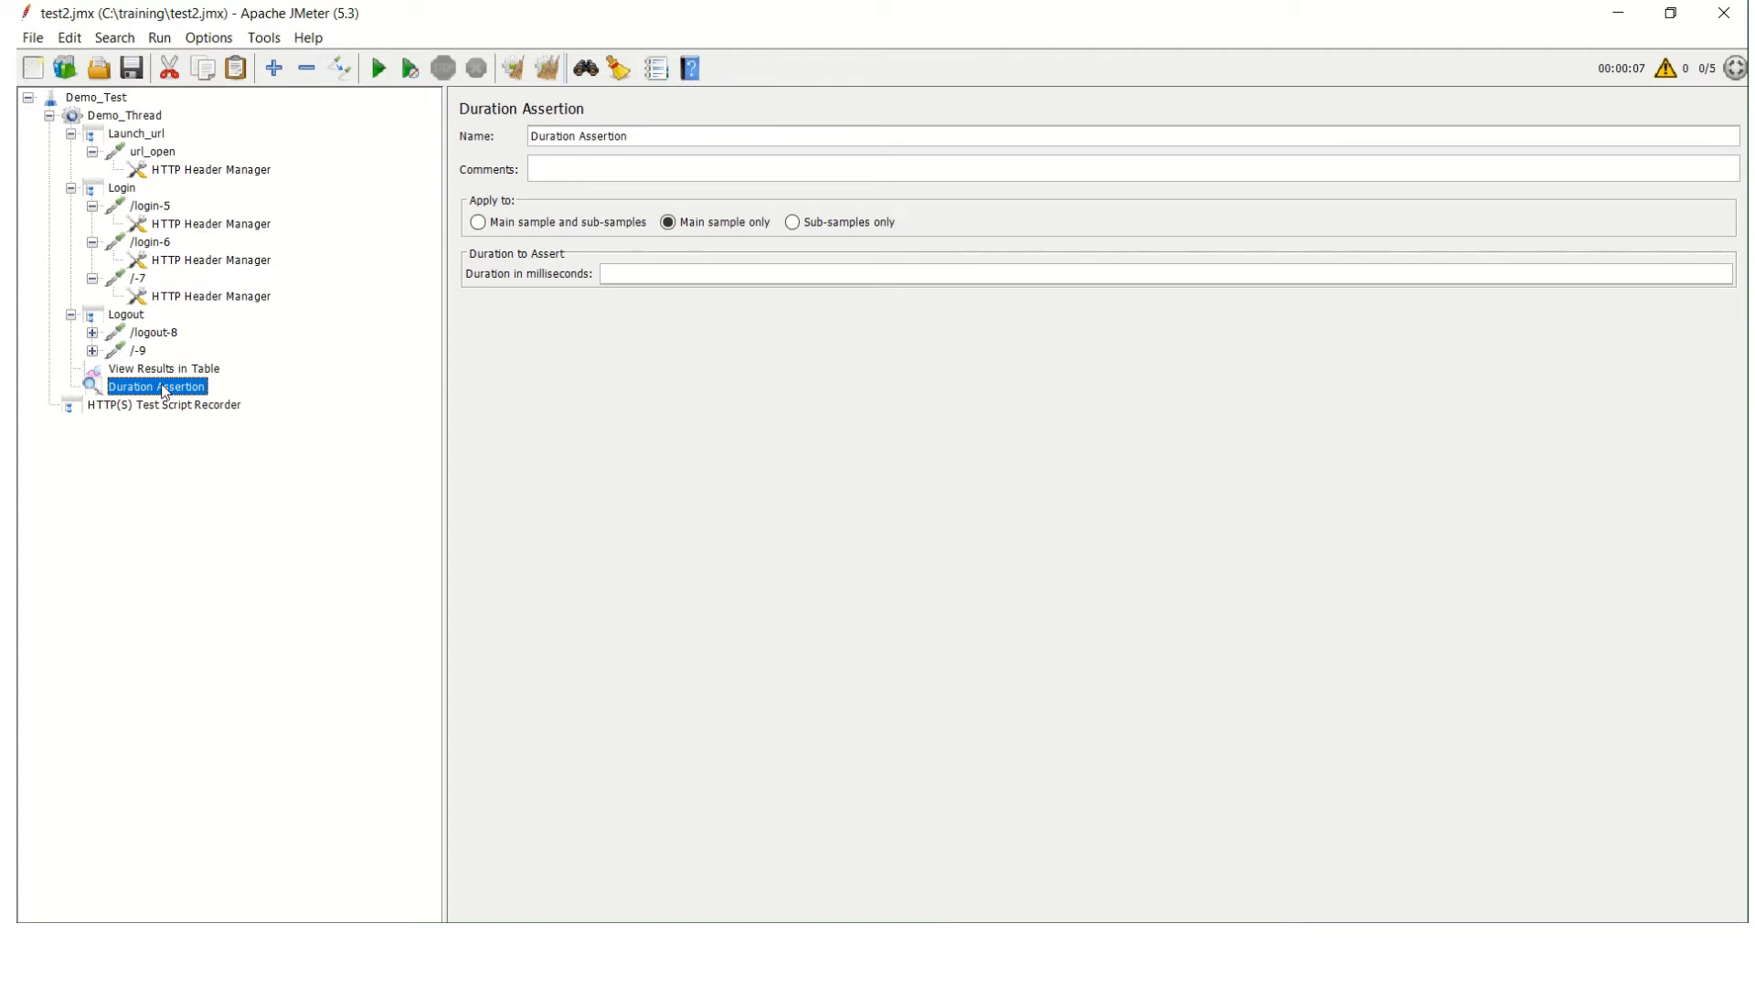
# Add a Duration Assertion to the Launch_url controller and set its duration to 500 milliseconds.
pyautogui.rightClick(106, 135)
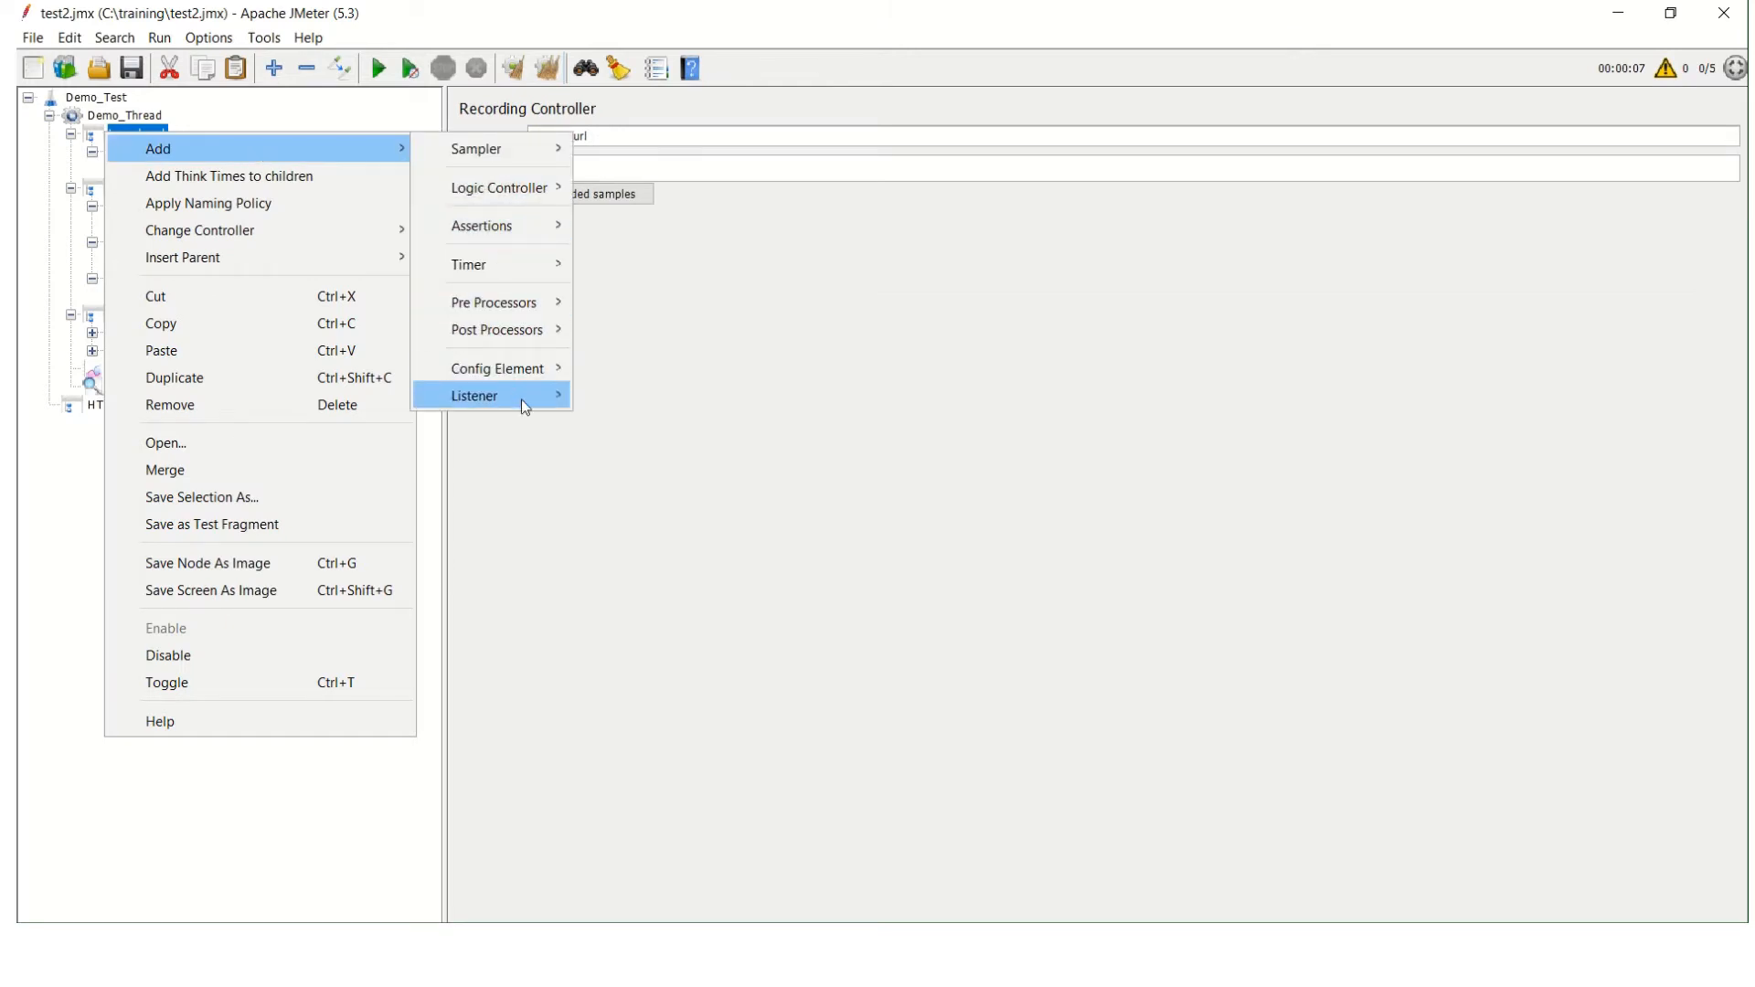
pyautogui.moveTo(518, 225)
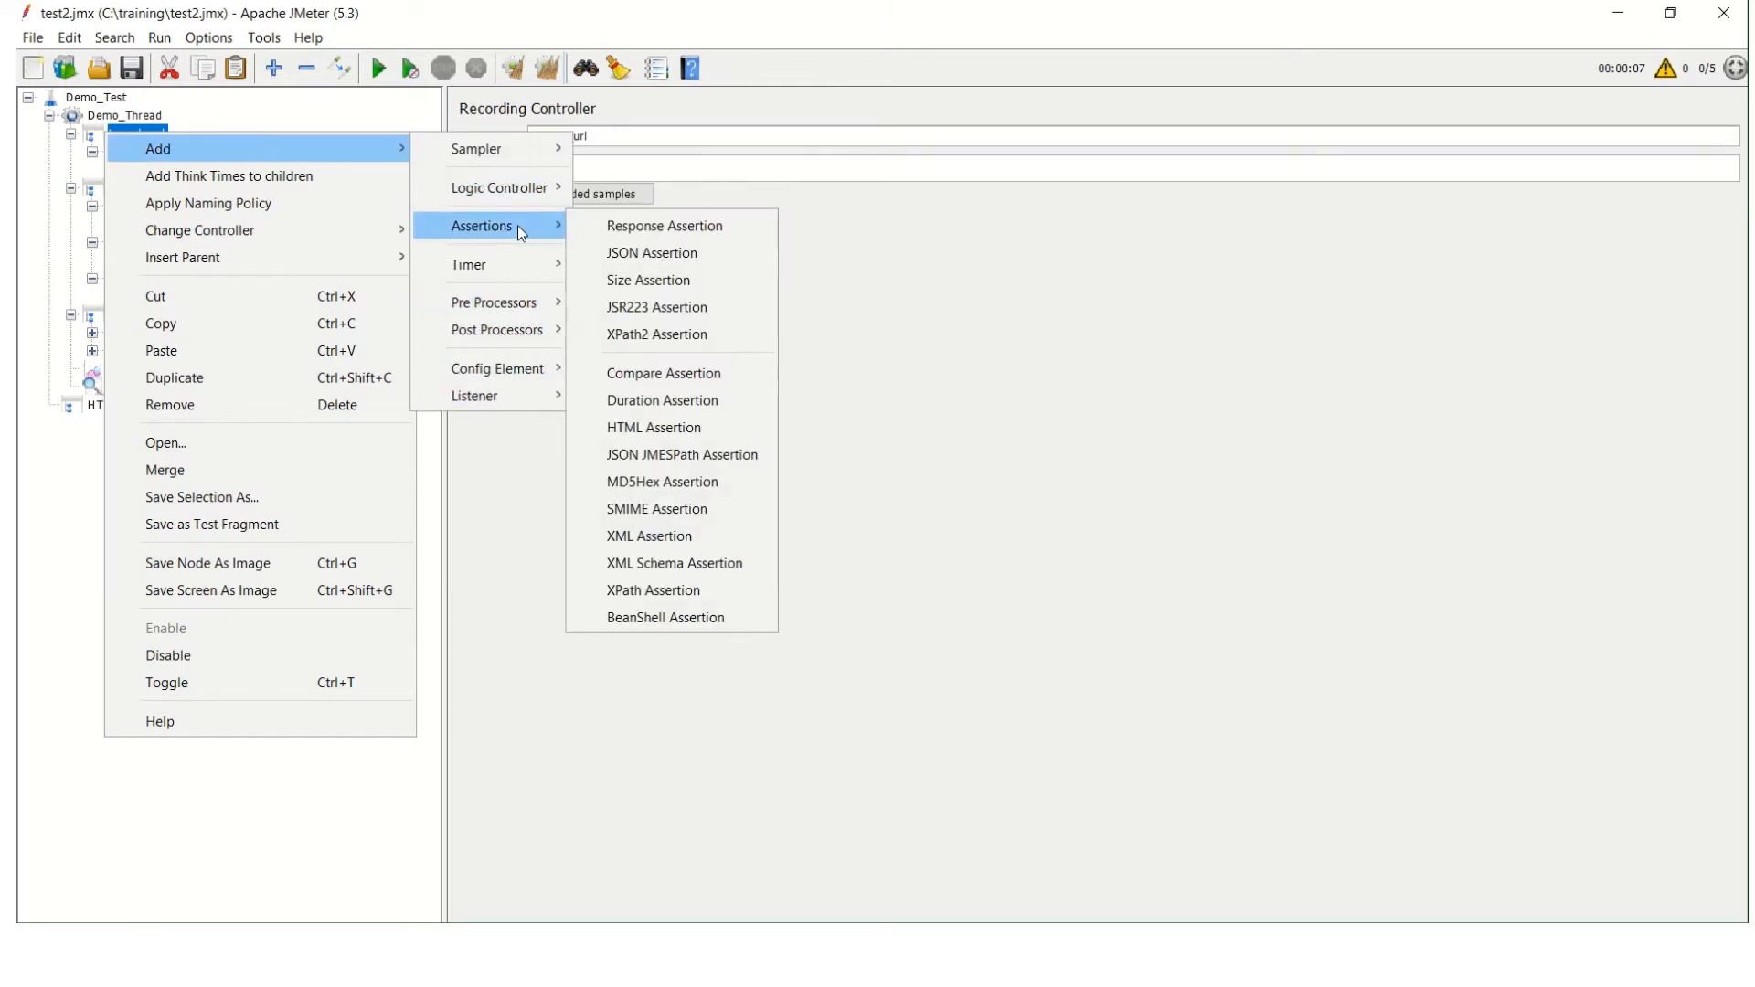
pyautogui.click(713, 396)
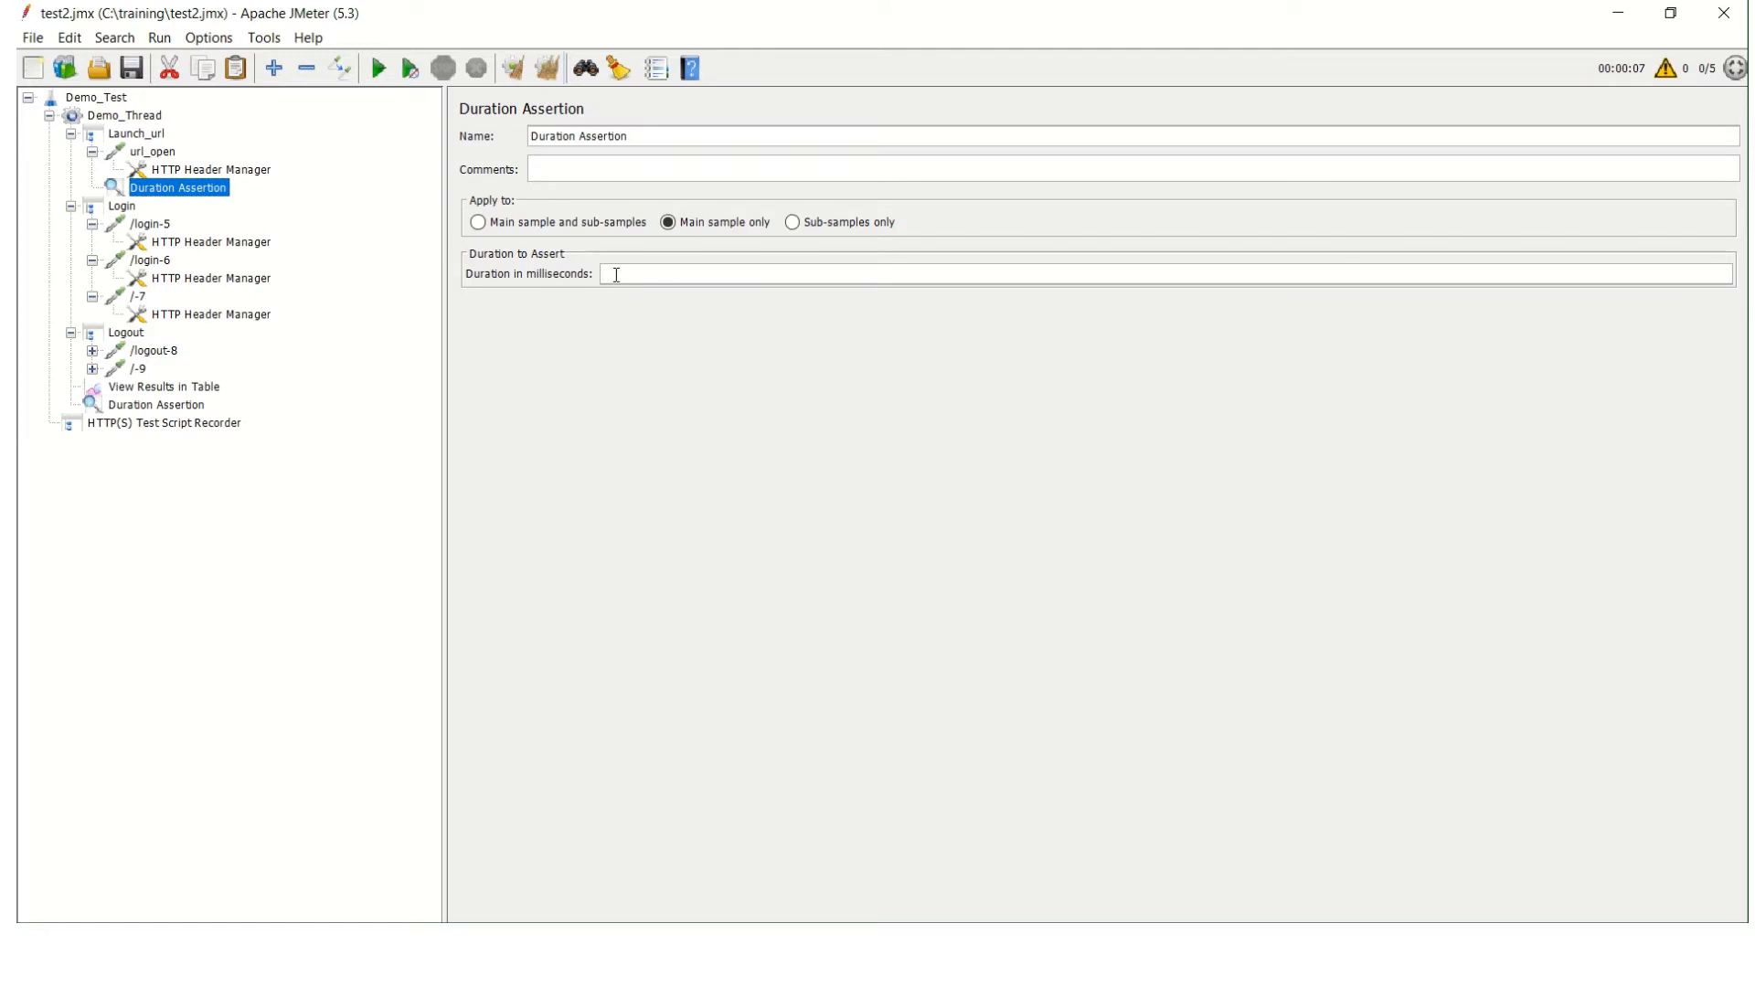
pyautogui.write('1000')
pyautogui.press('BackSpace')
pyautogui.press('BackSpace')
pyautogui.press('BackSpace')
pyautogui.press('BackSpace')
pyautogui.write('500')
# Set the duration of Demo_Thread's own Duration Assertion to 500 milliseconds.
pyautogui.click(179, 406)
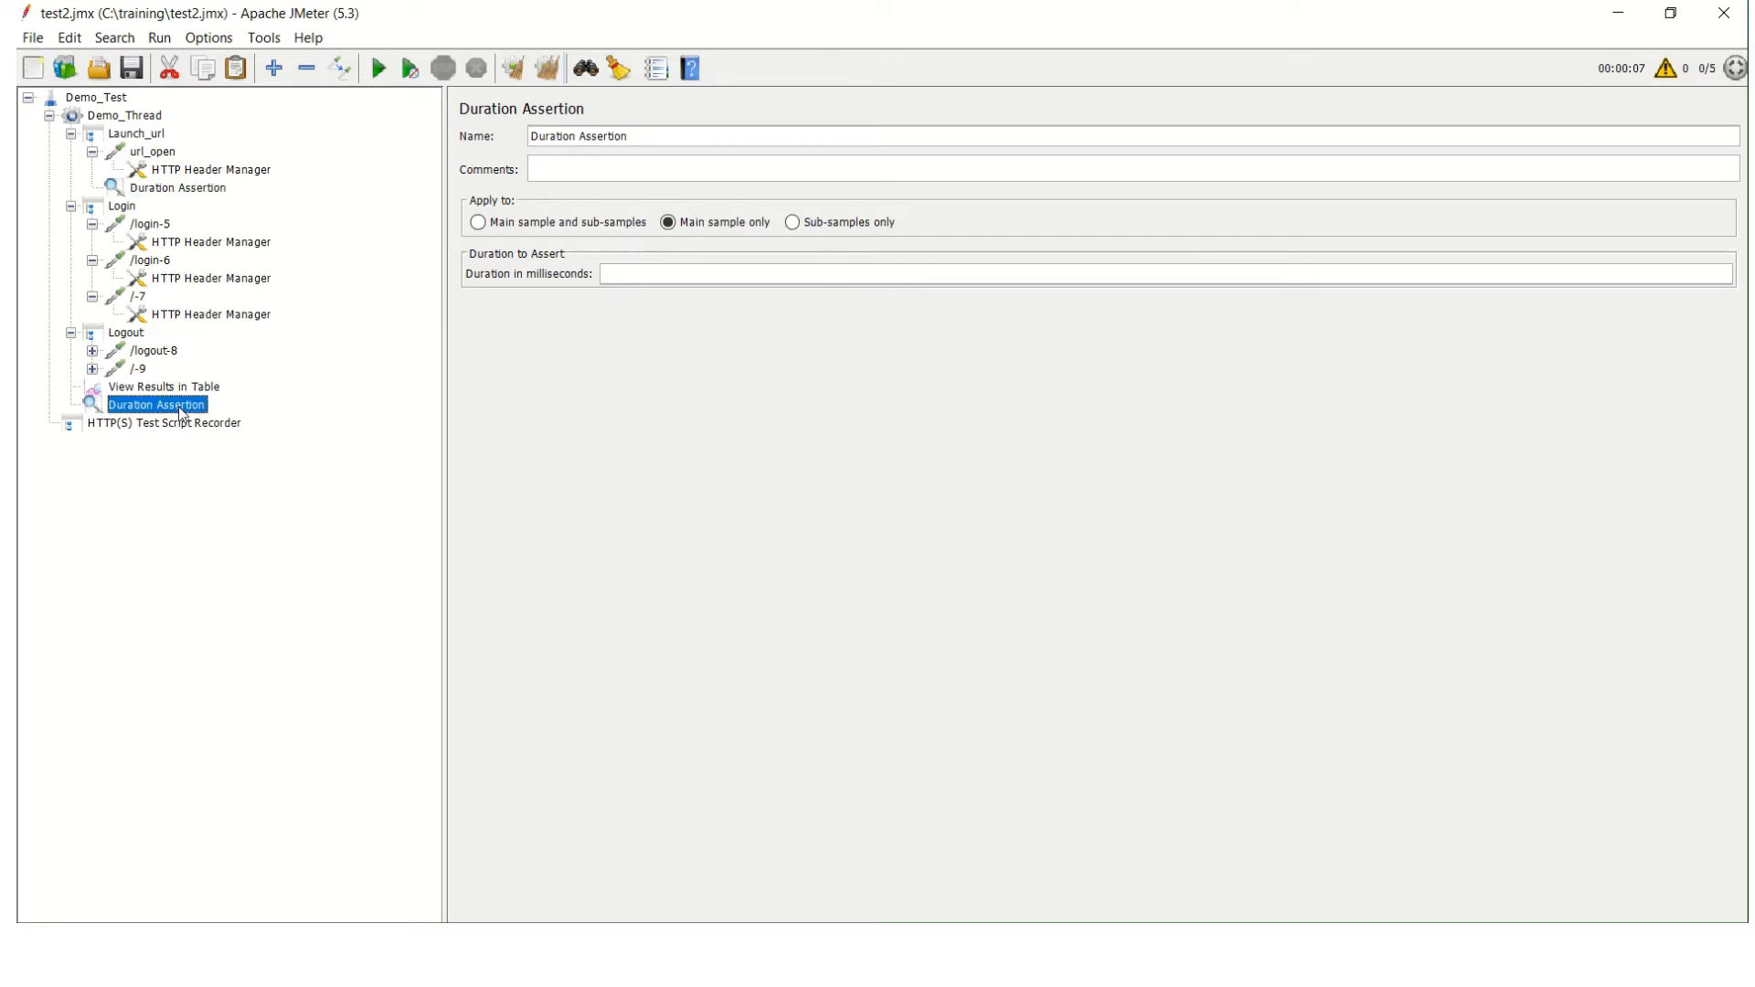
pyautogui.click(649, 275)
pyautogui.write('500')
# Set Demo_Thread's number of threads to 1, and recheck the results table and the thread group settings.
pyautogui.click(128, 116)
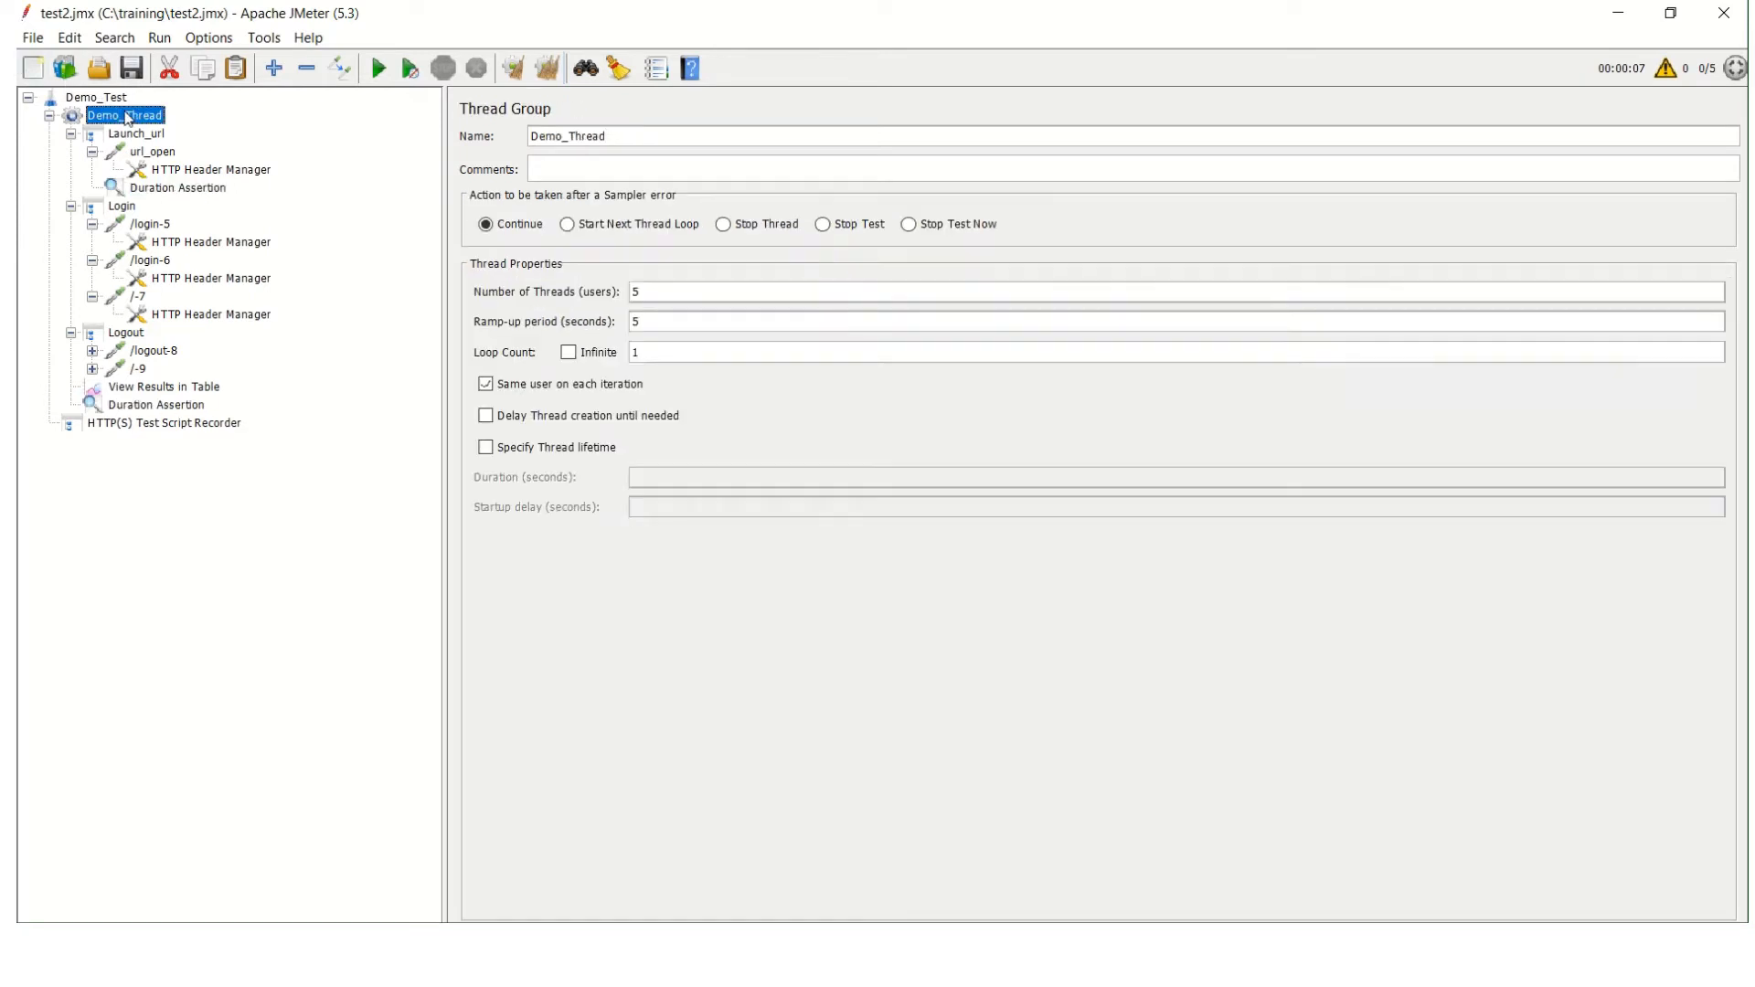
pyautogui.click(661, 296)
pyautogui.press('BackSpace')
pyautogui.write('1')
pyautogui.click(138, 412)
pyautogui.click(170, 388)
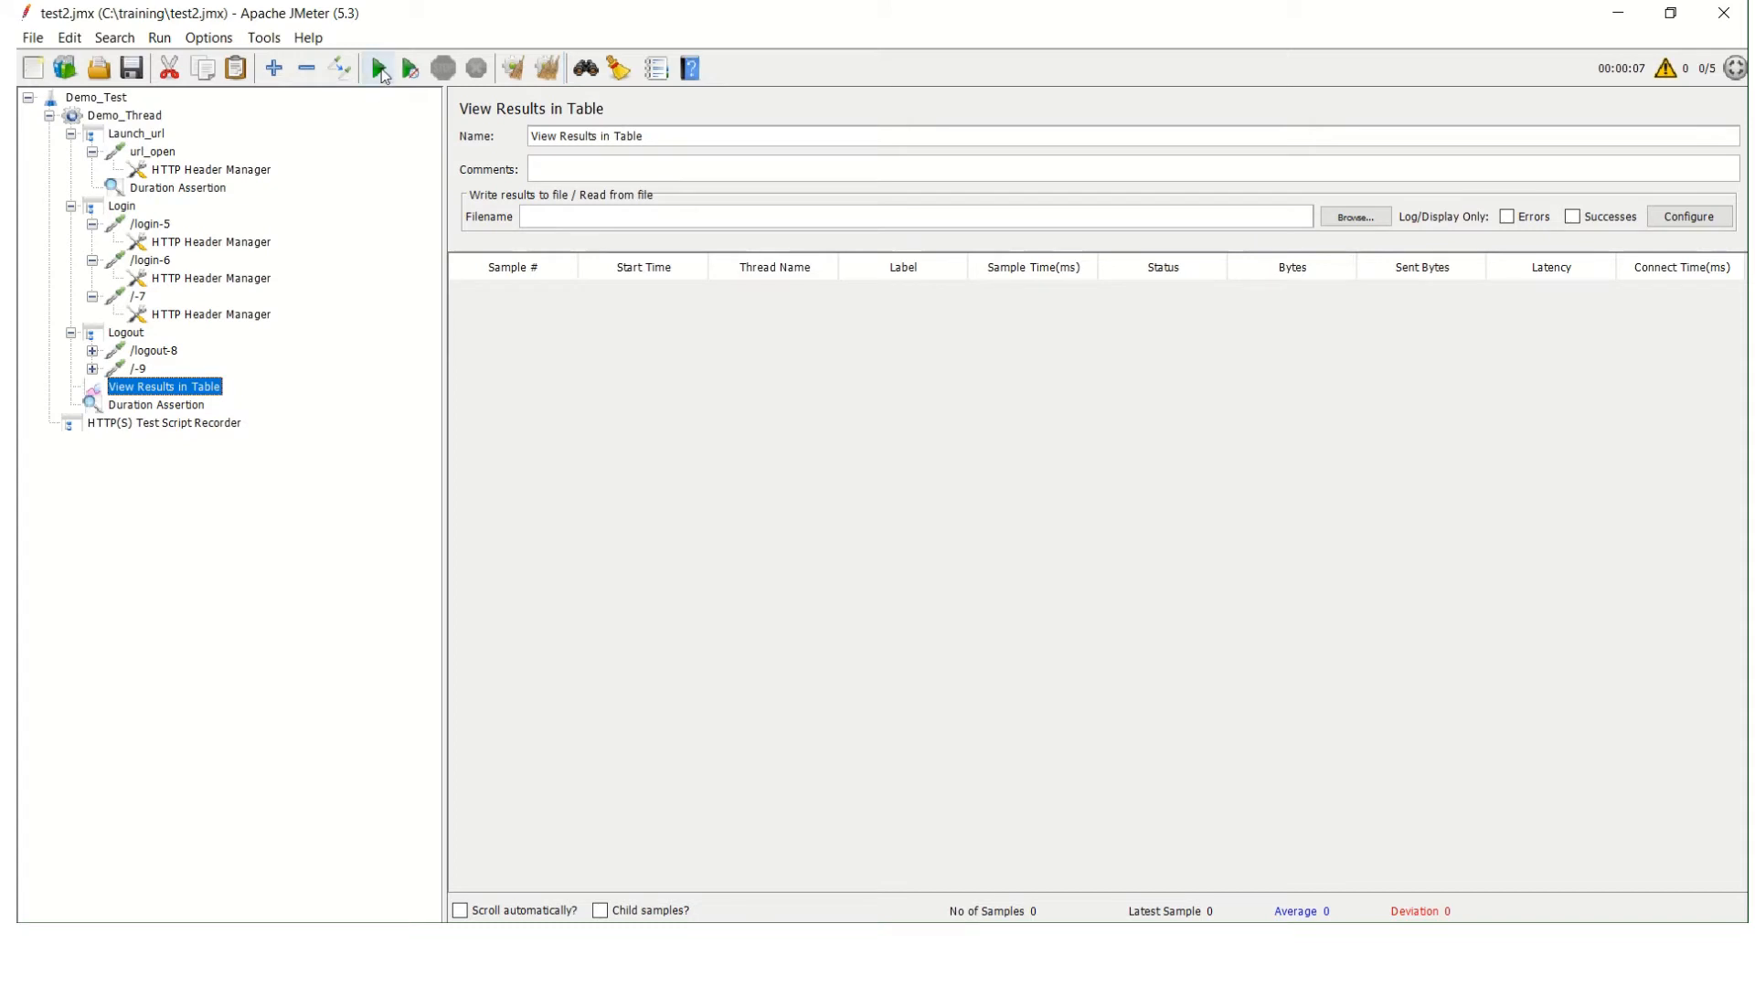
pyautogui.click(139, 118)
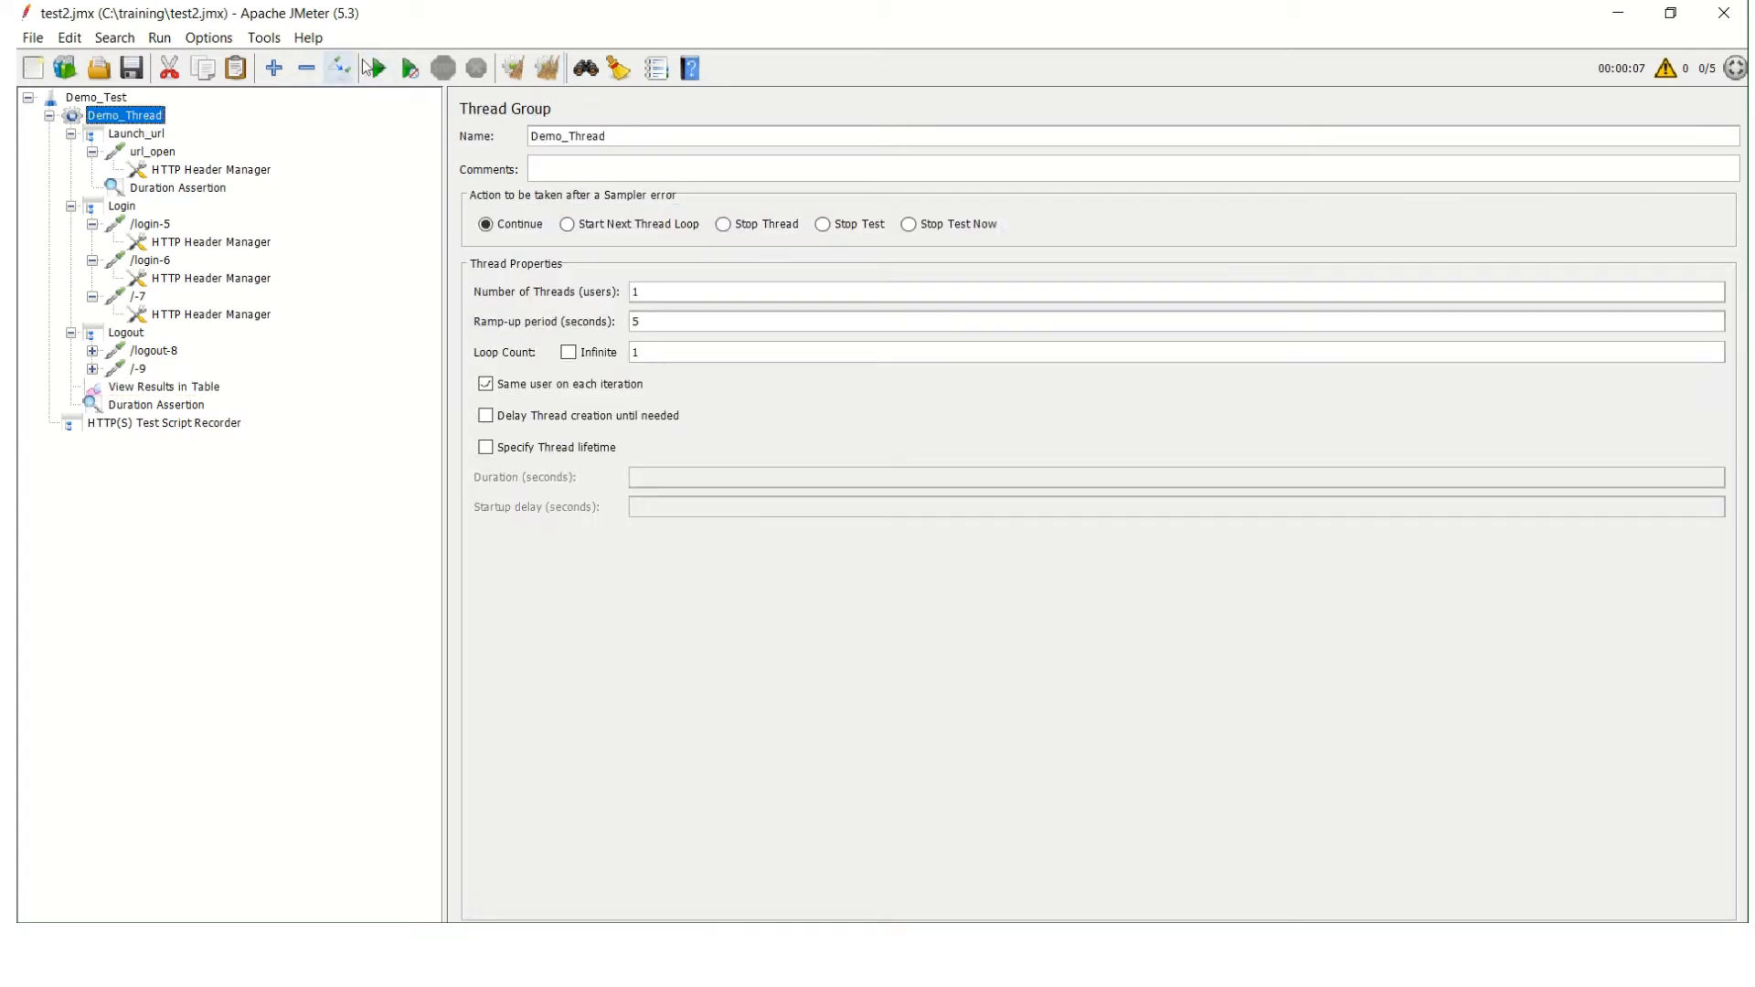
# Run the test with the one-thread setting and open the View Results in Table listener.
pyautogui.click(375, 70)
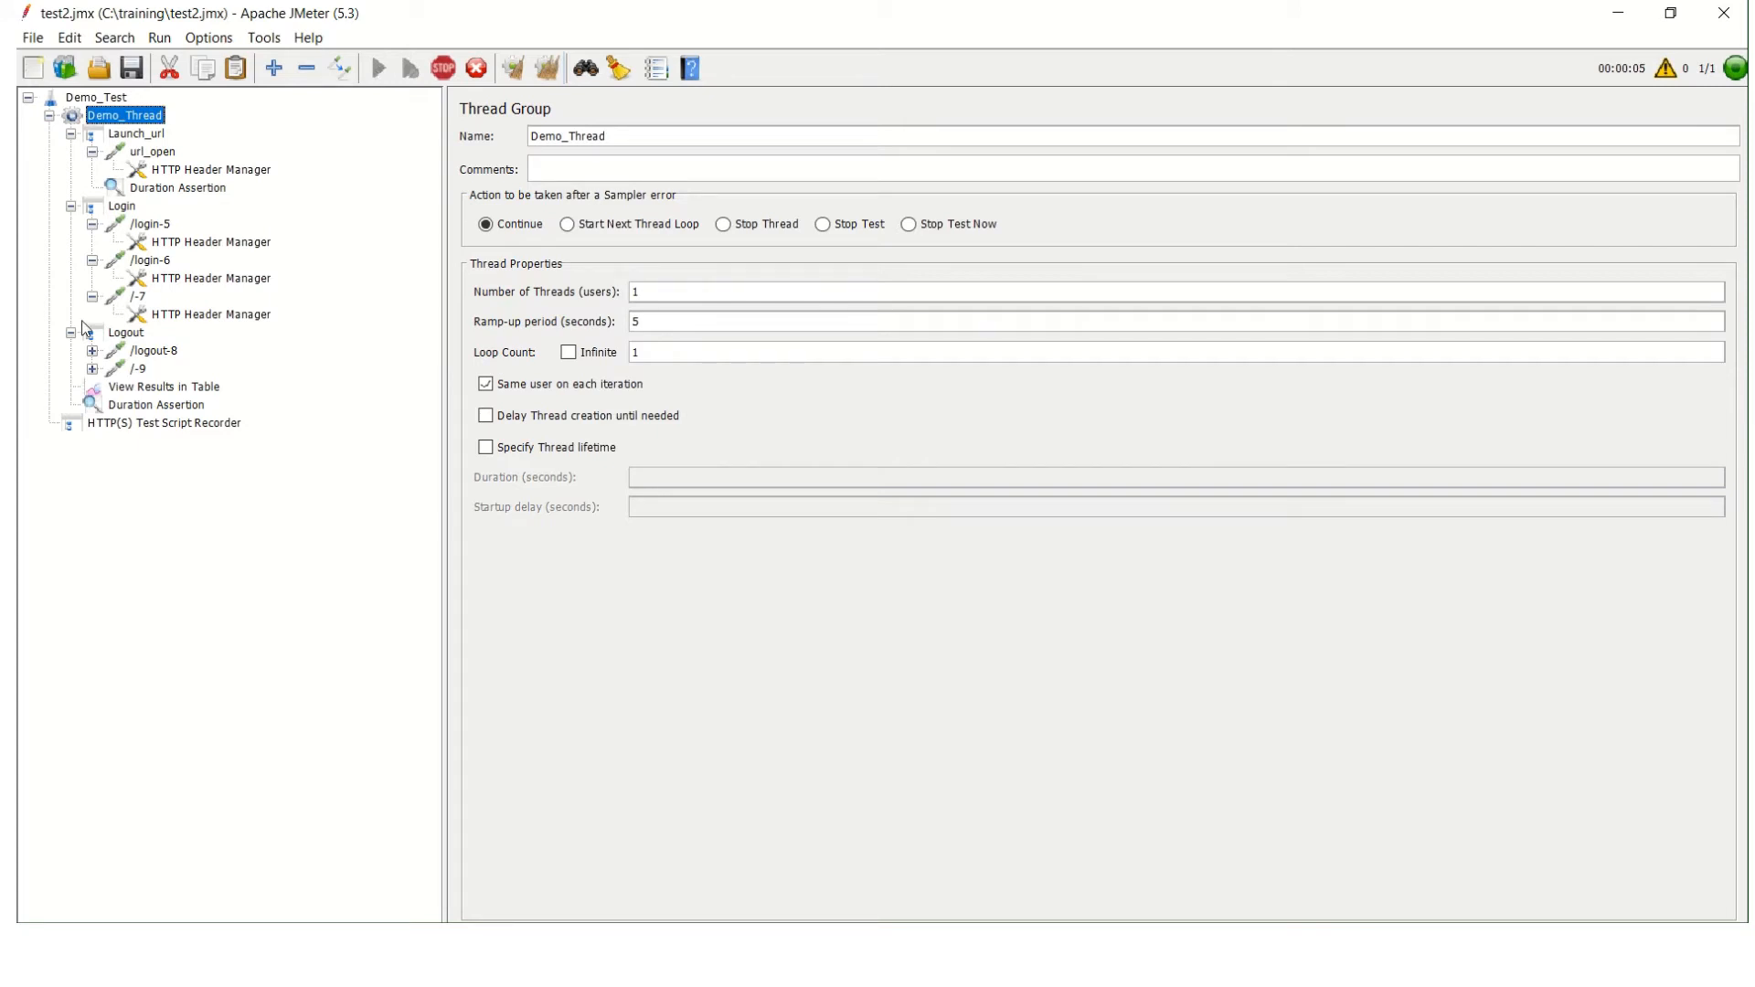
pyautogui.click(203, 393)
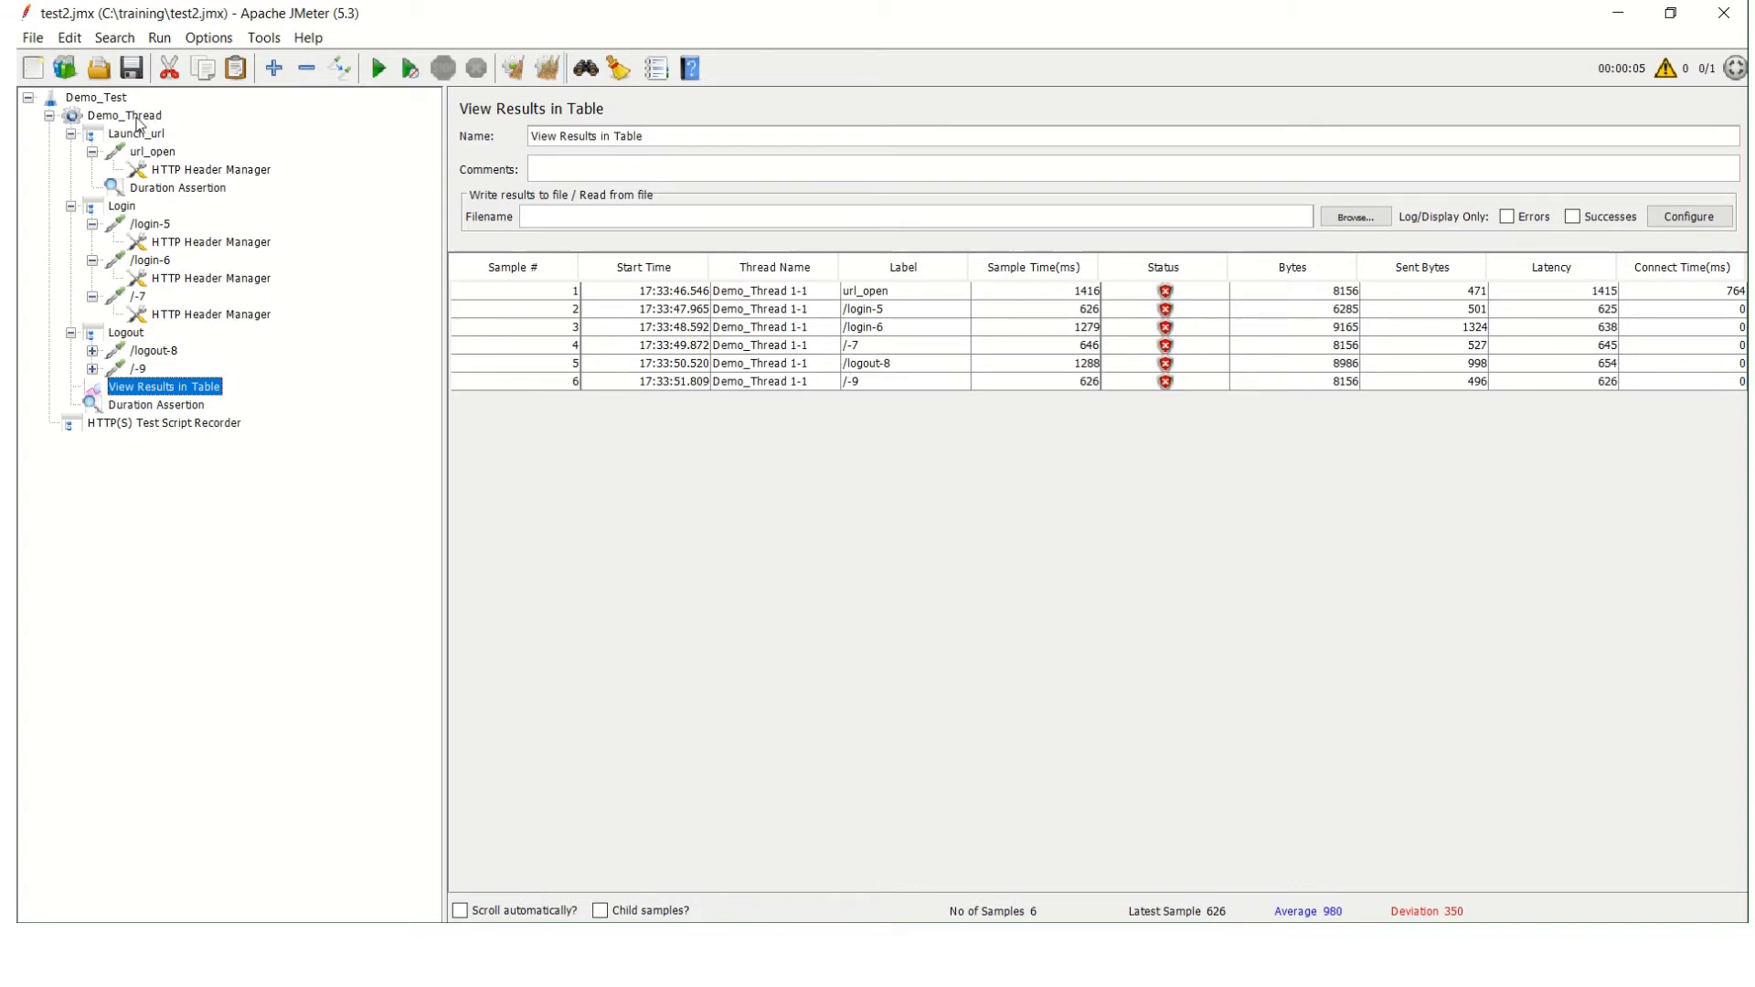
# Add an Assertion Results listener directly under the Demo_Thread thread group.
pyautogui.rightClick(137, 122)
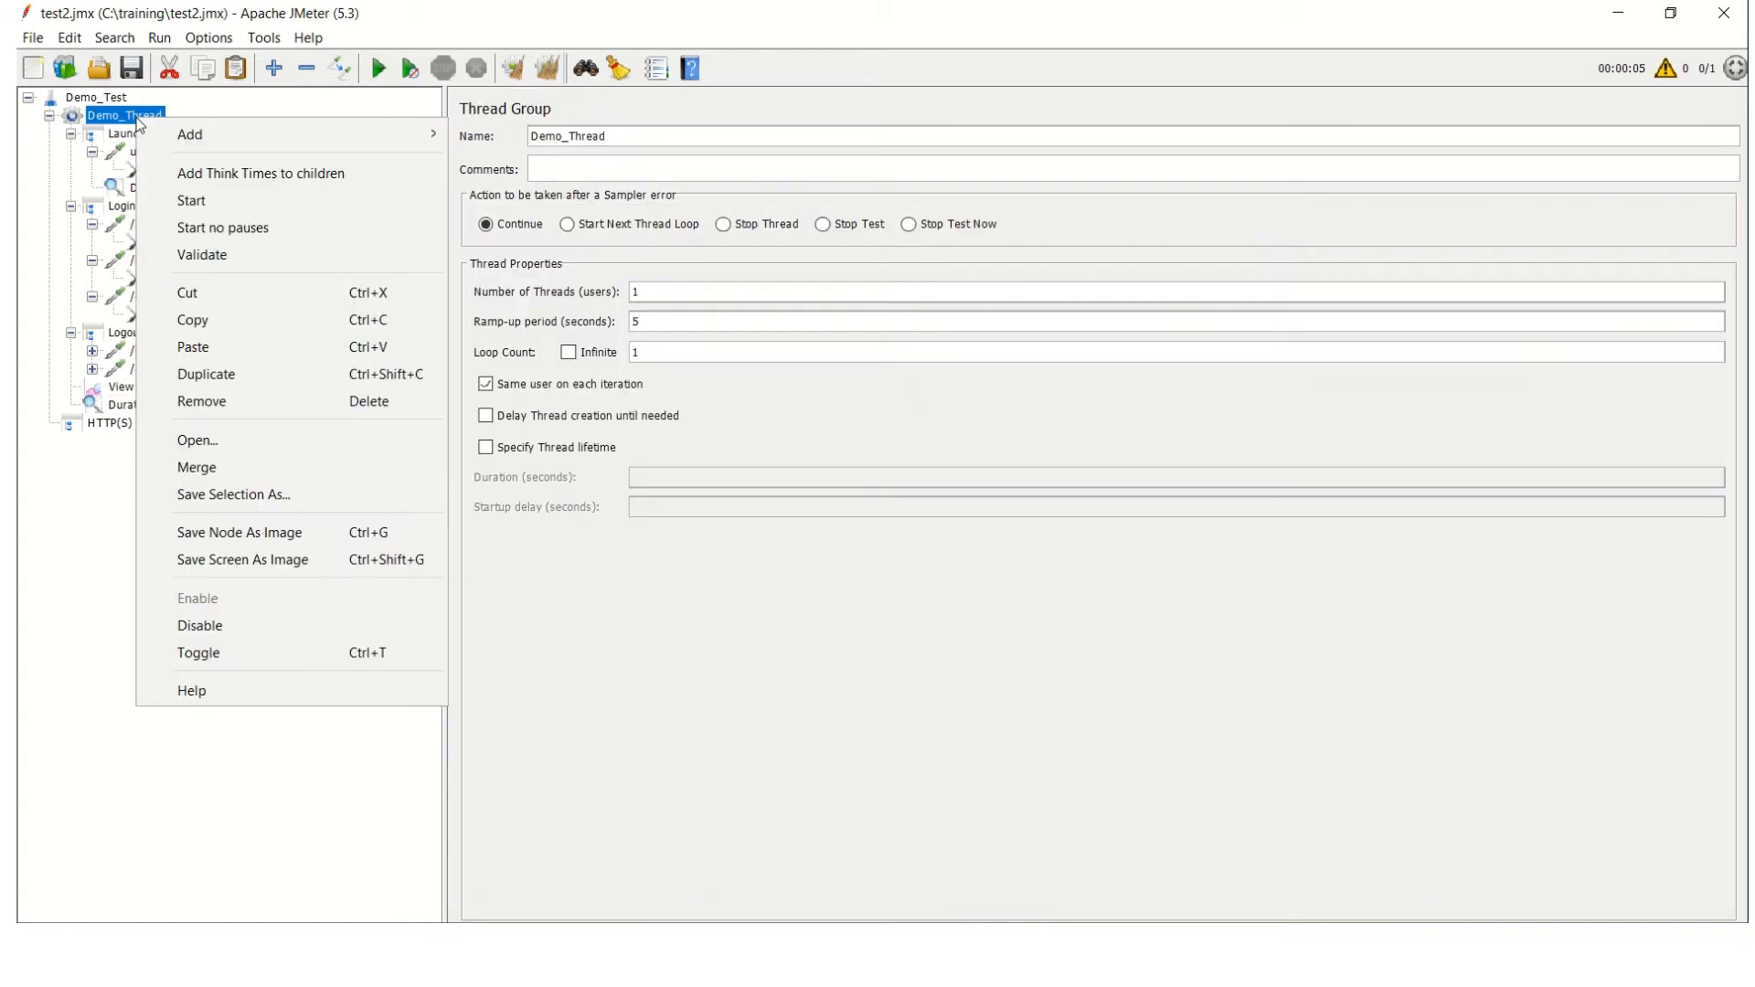
pyautogui.moveTo(277, 128)
pyautogui.moveTo(558, 414)
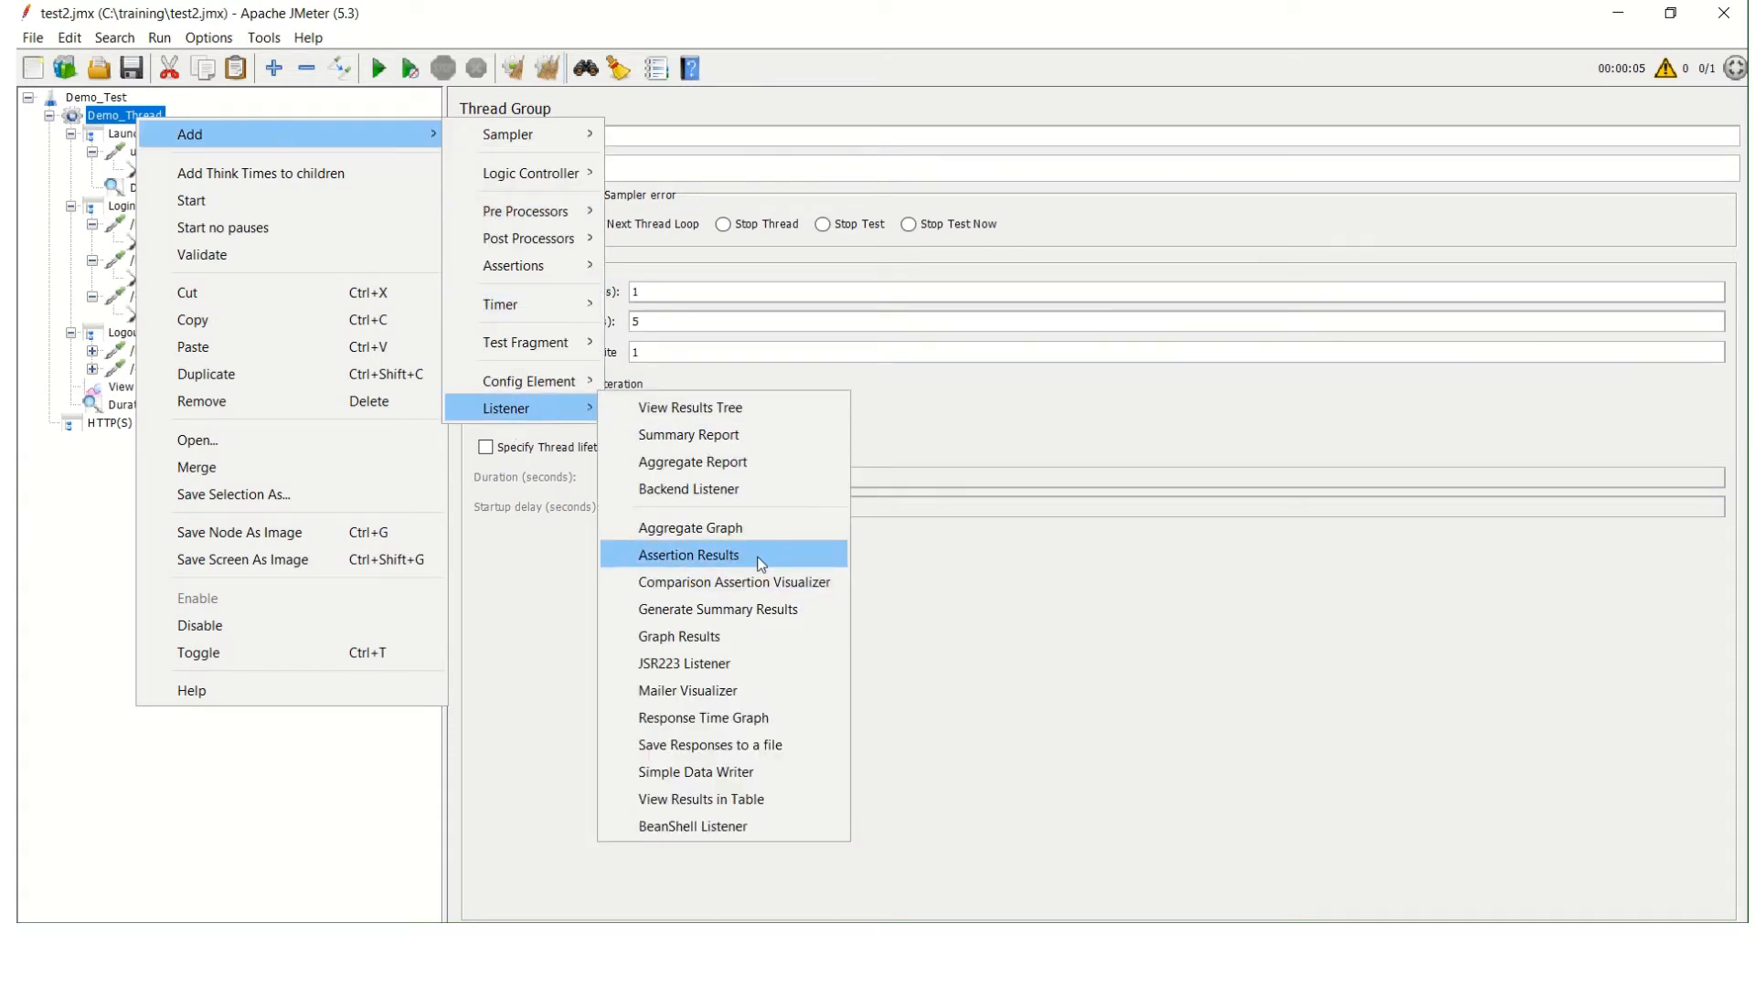
pyautogui.click(723, 555)
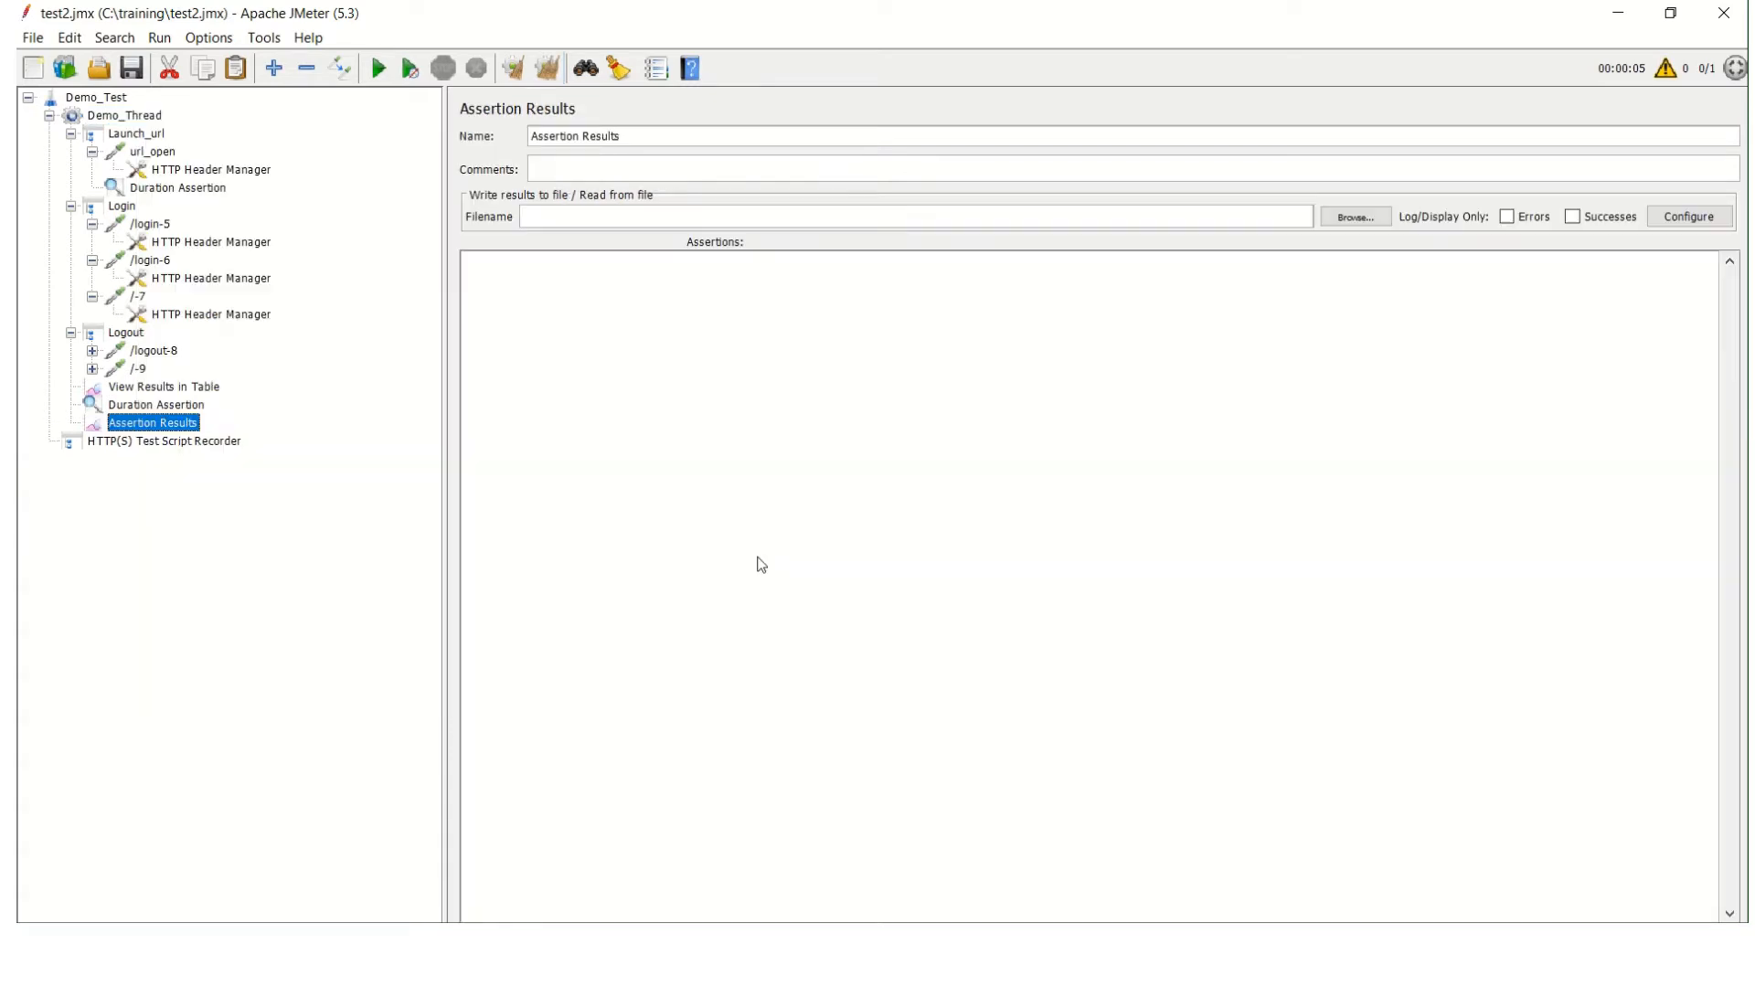
# Add an Assertion Results listener under the Launch_url recording controller.
pyautogui.click(137, 135)
pyautogui.rightClick(140, 143)
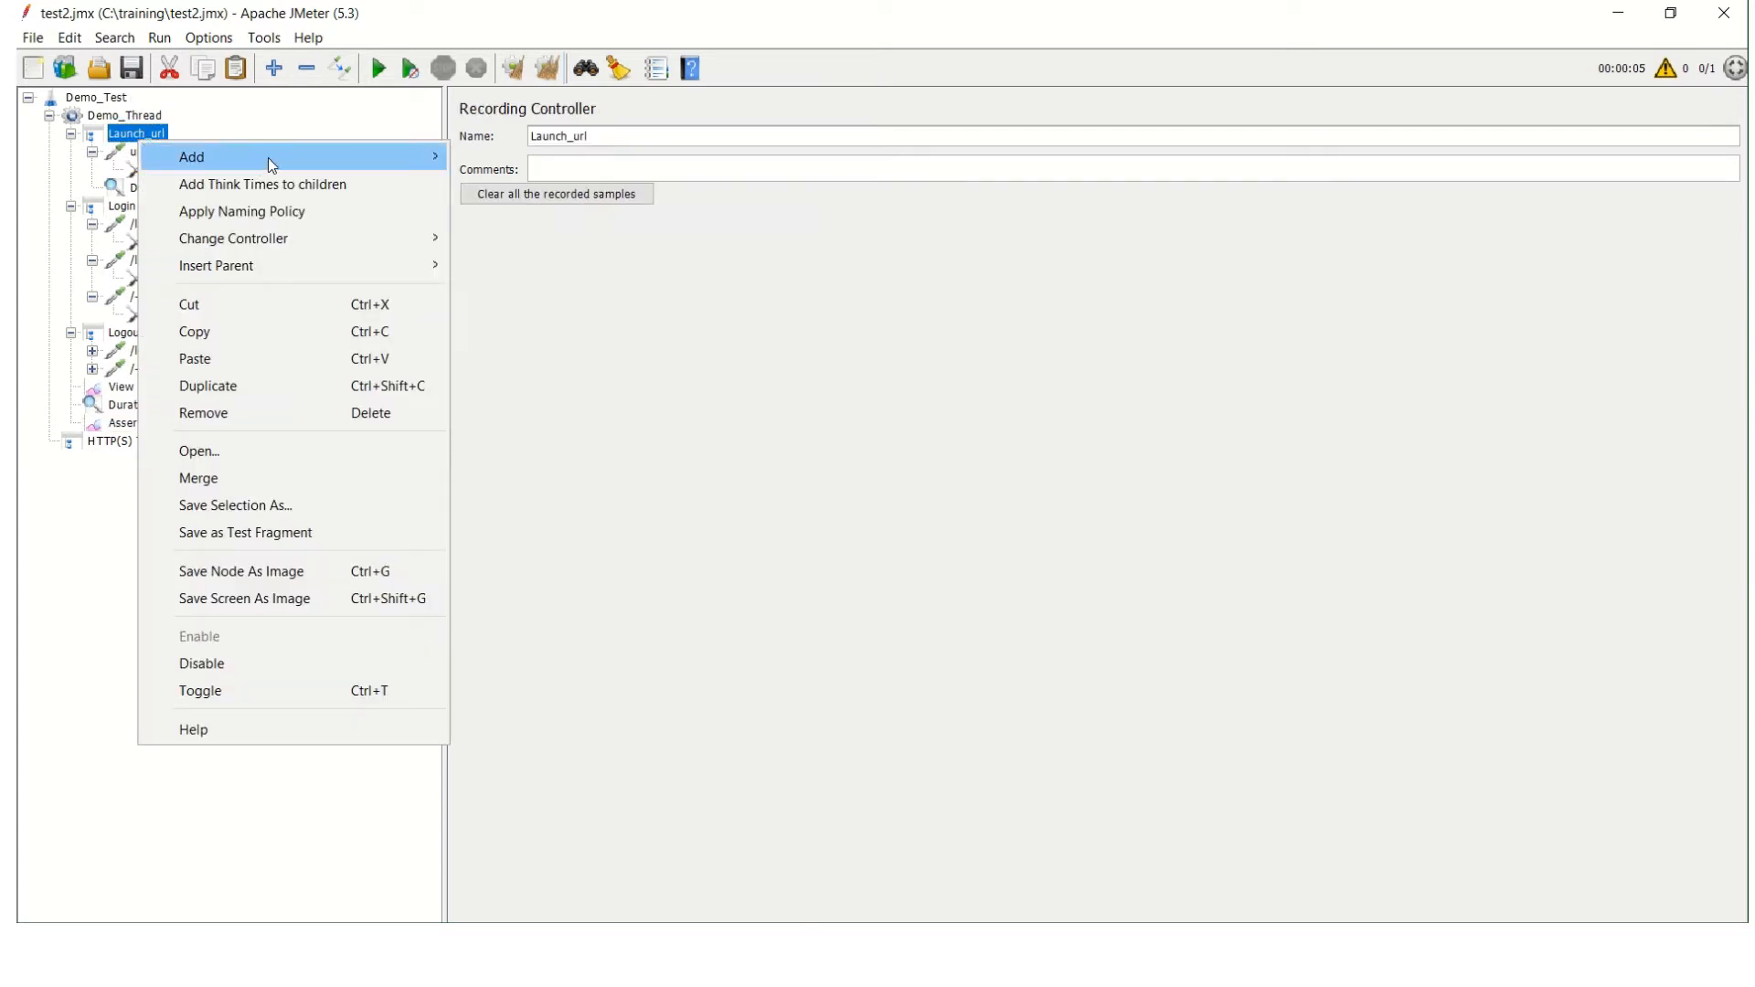
pyautogui.moveTo(384, 237)
pyautogui.moveTo(274, 157)
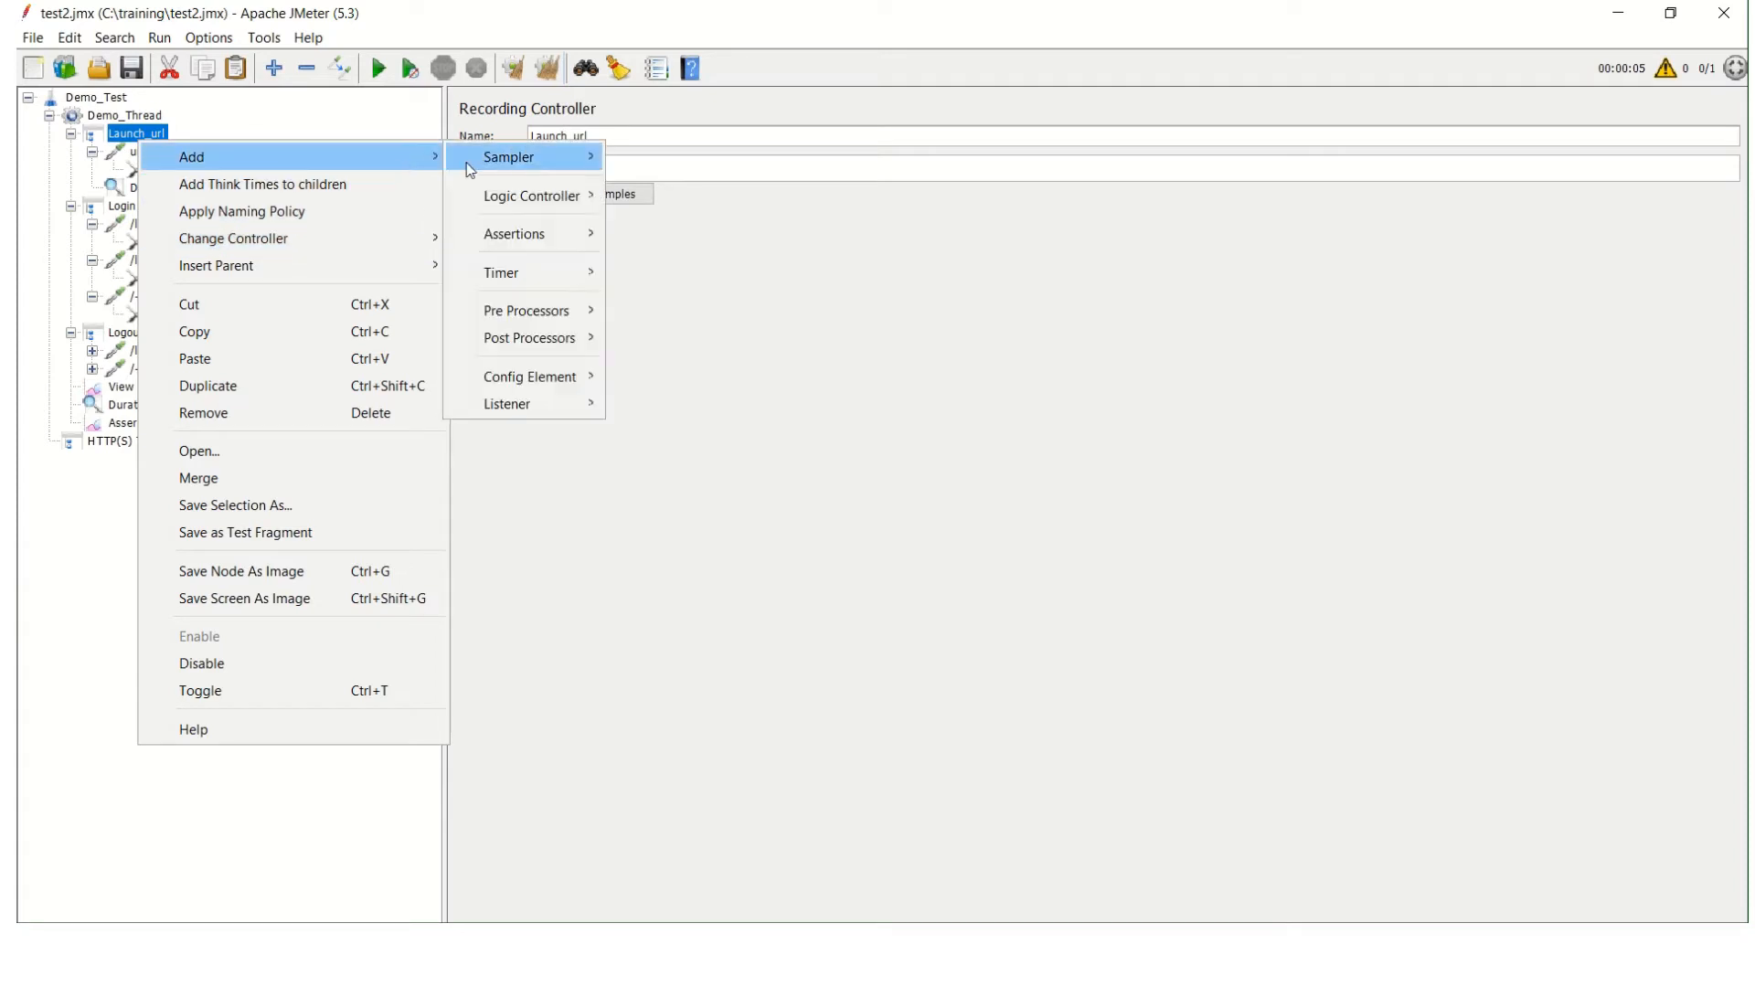
pyautogui.moveTo(564, 407)
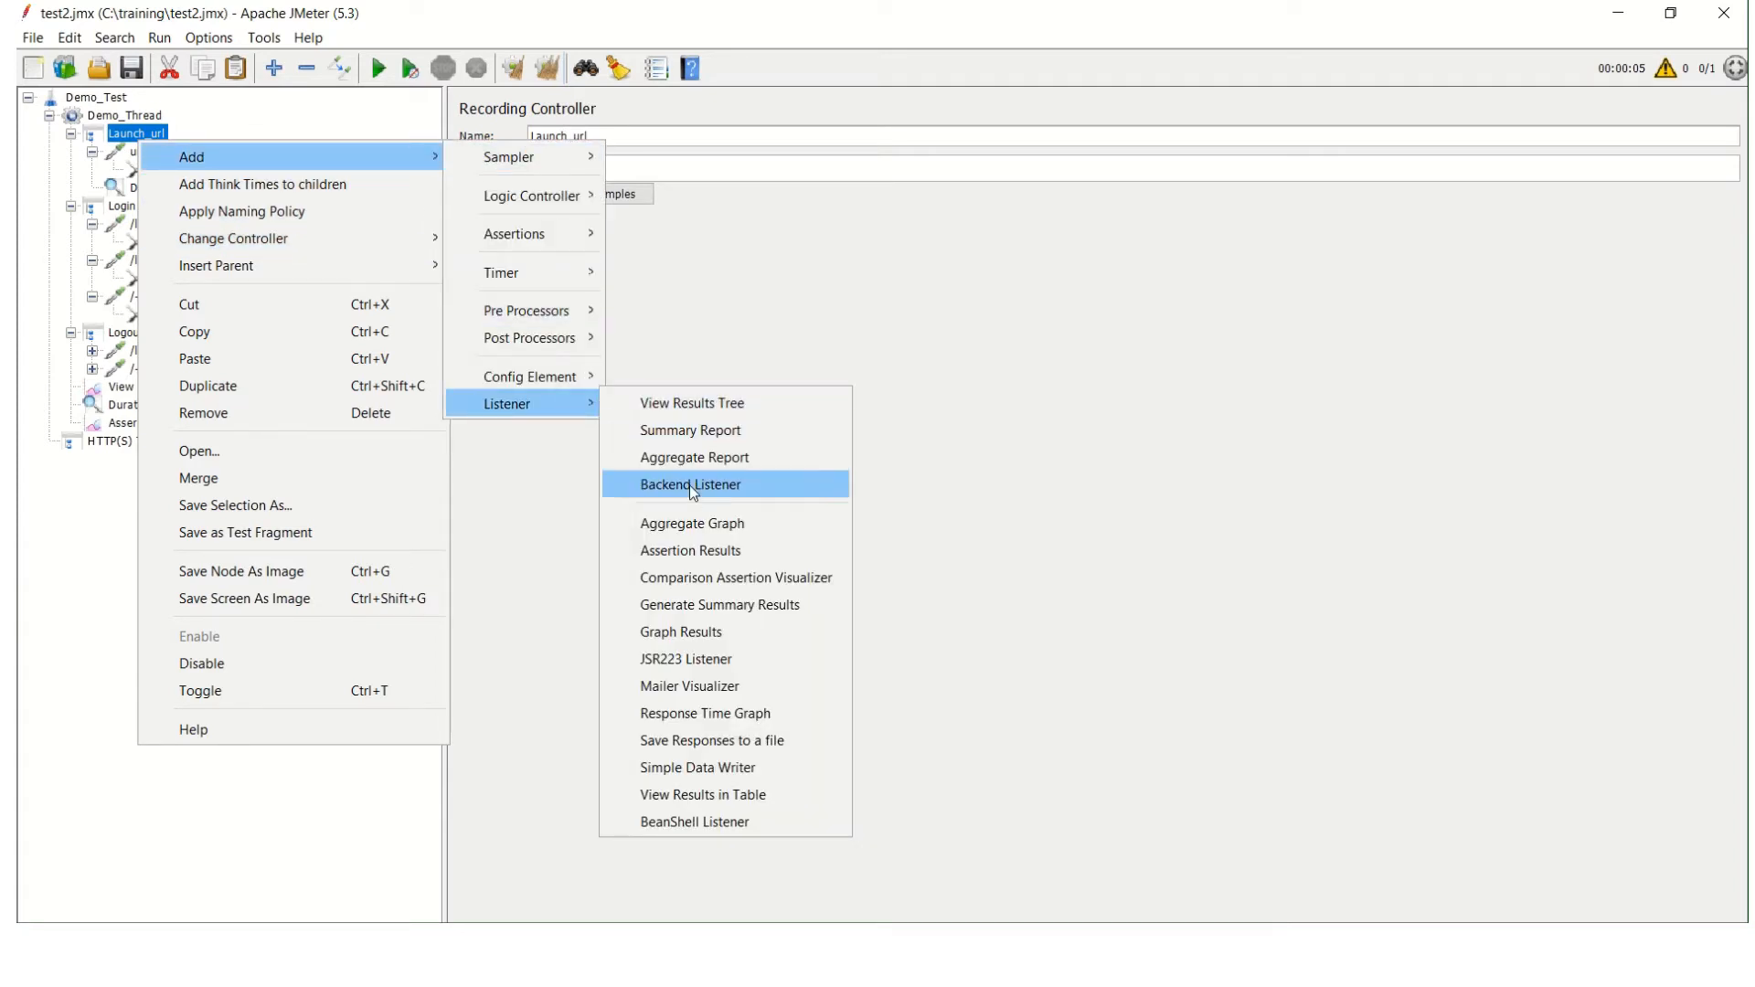
pyautogui.click(739, 551)
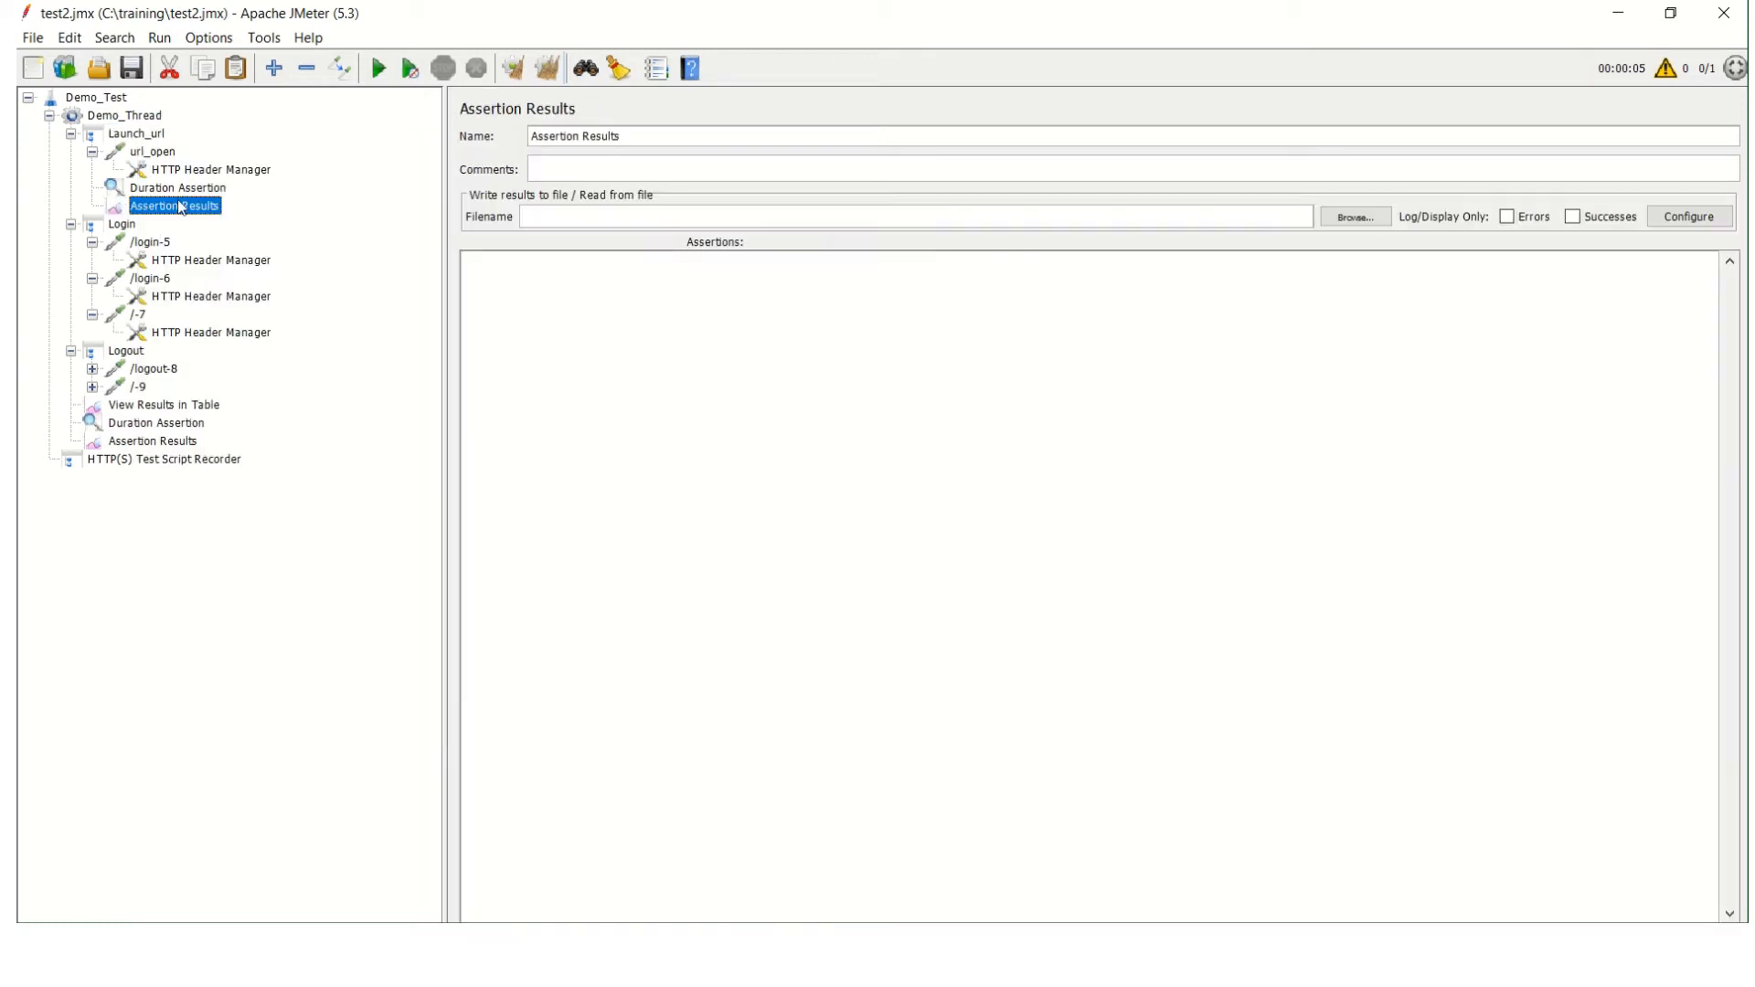
pyautogui.rightClick(108, 115)
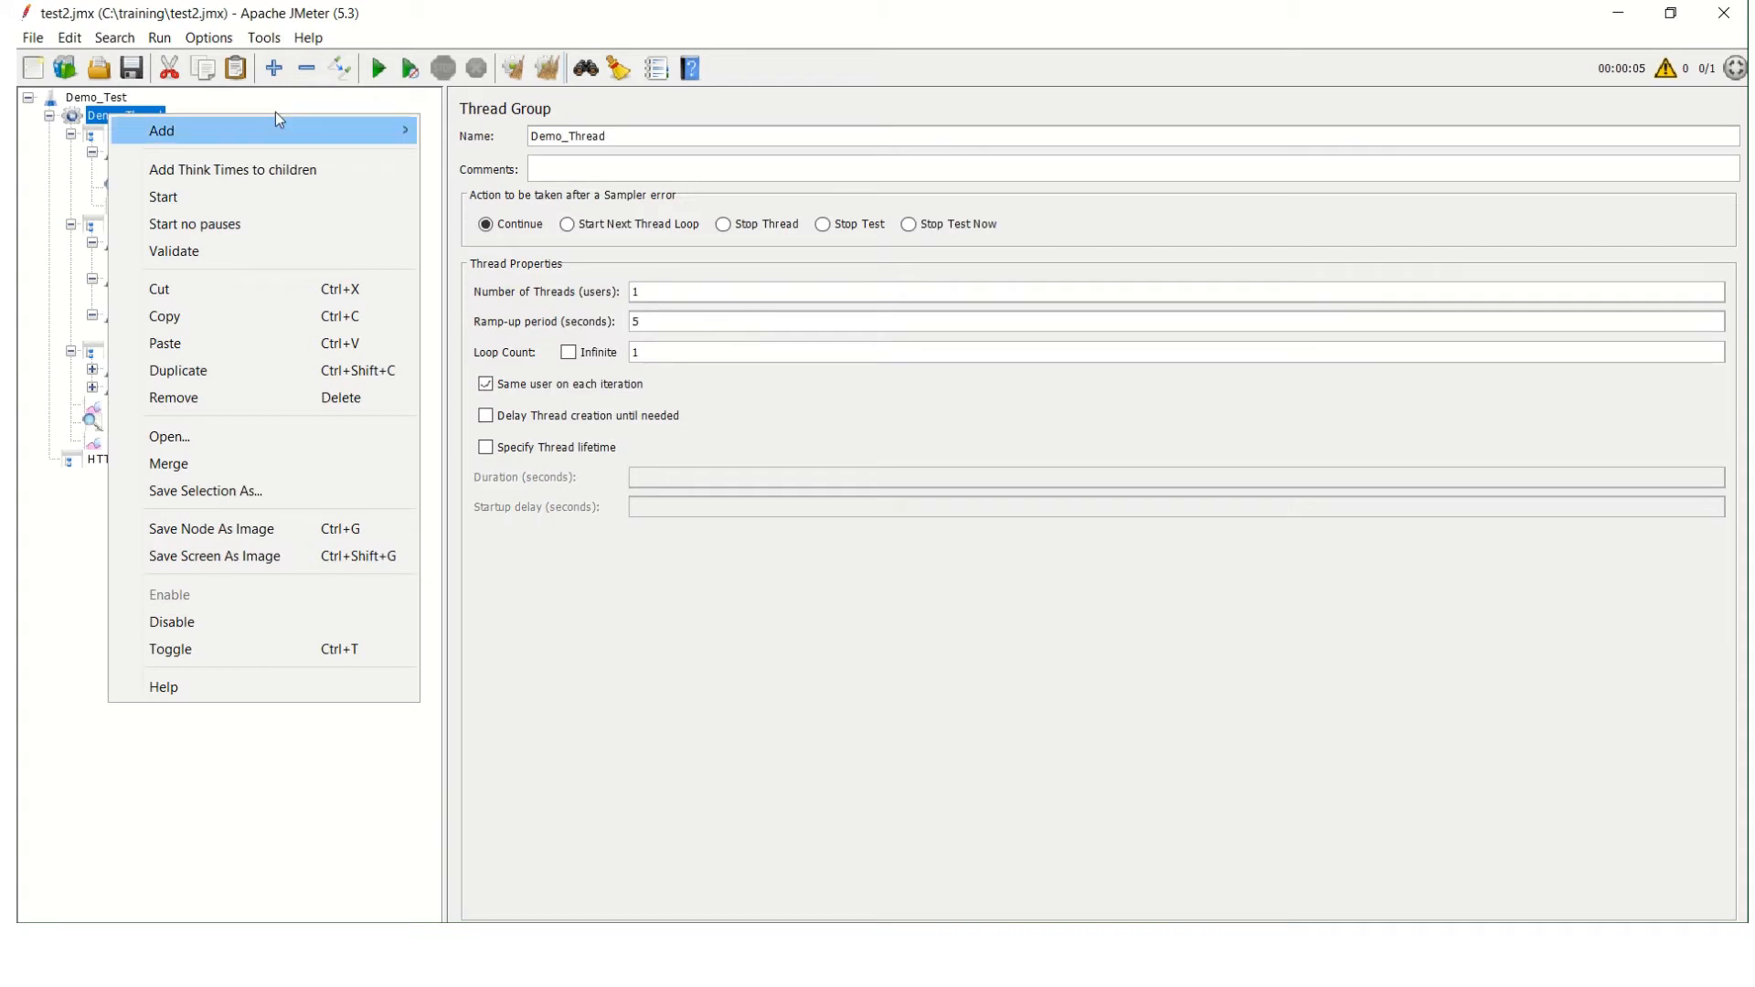
pyautogui.moveTo(406, 122)
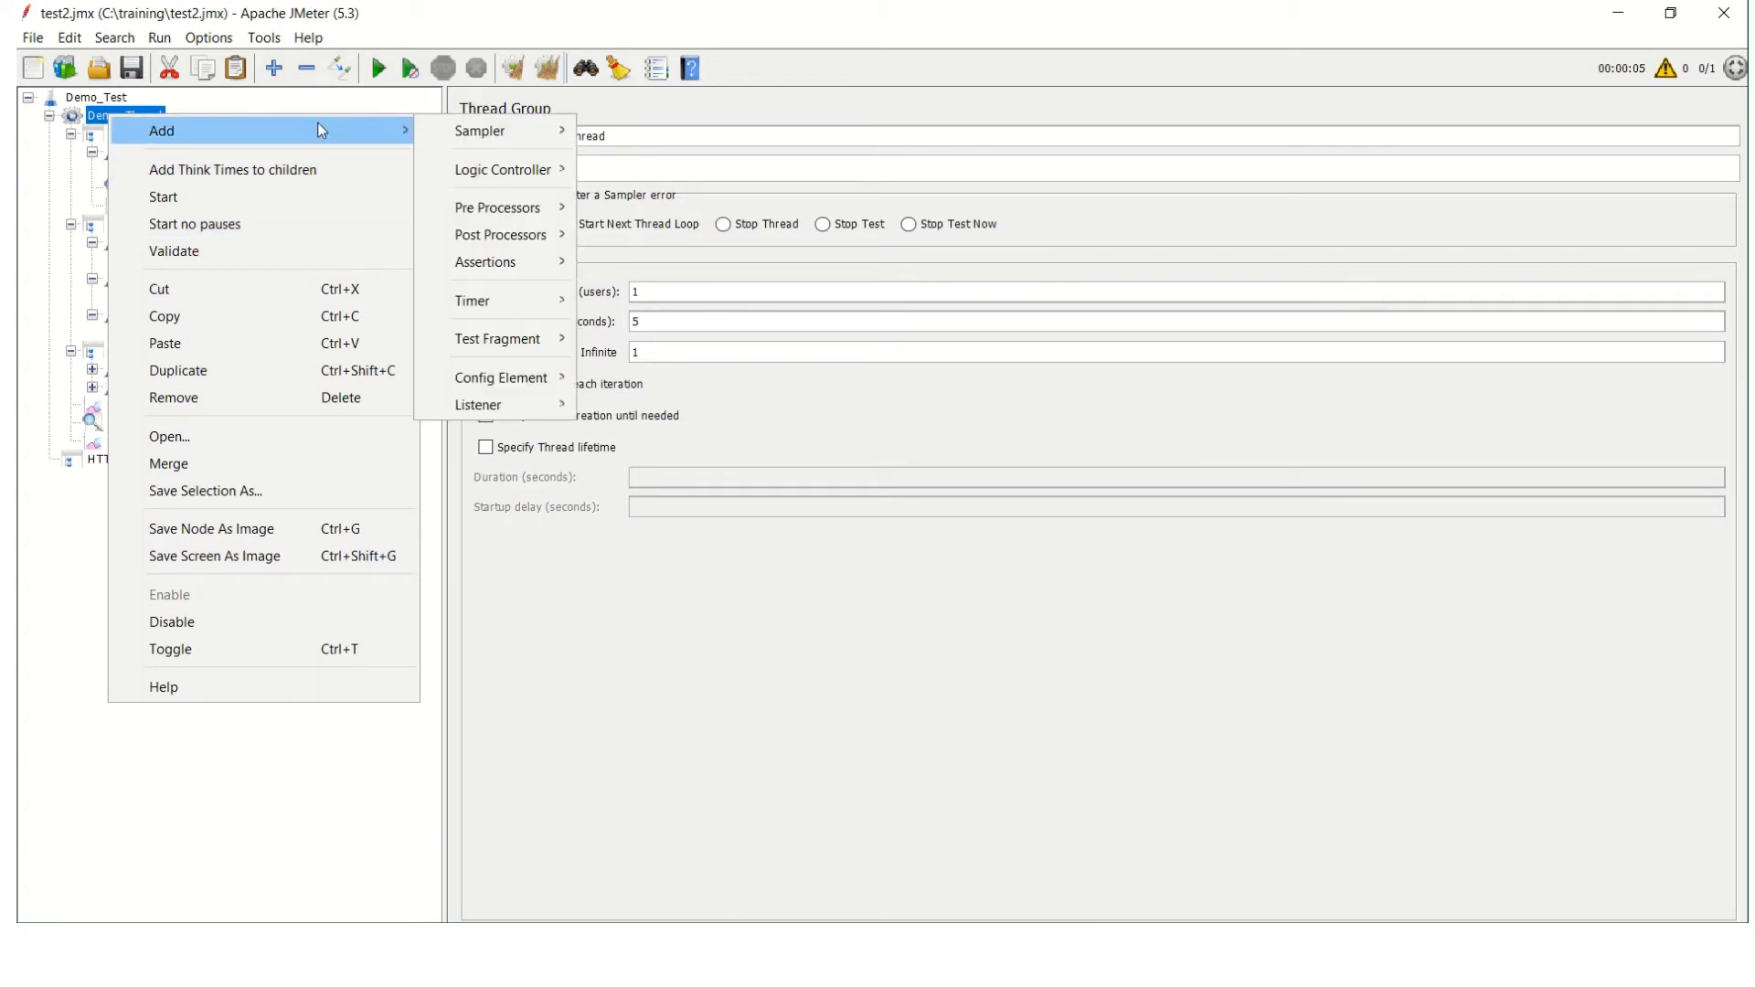
pyautogui.moveTo(537, 182)
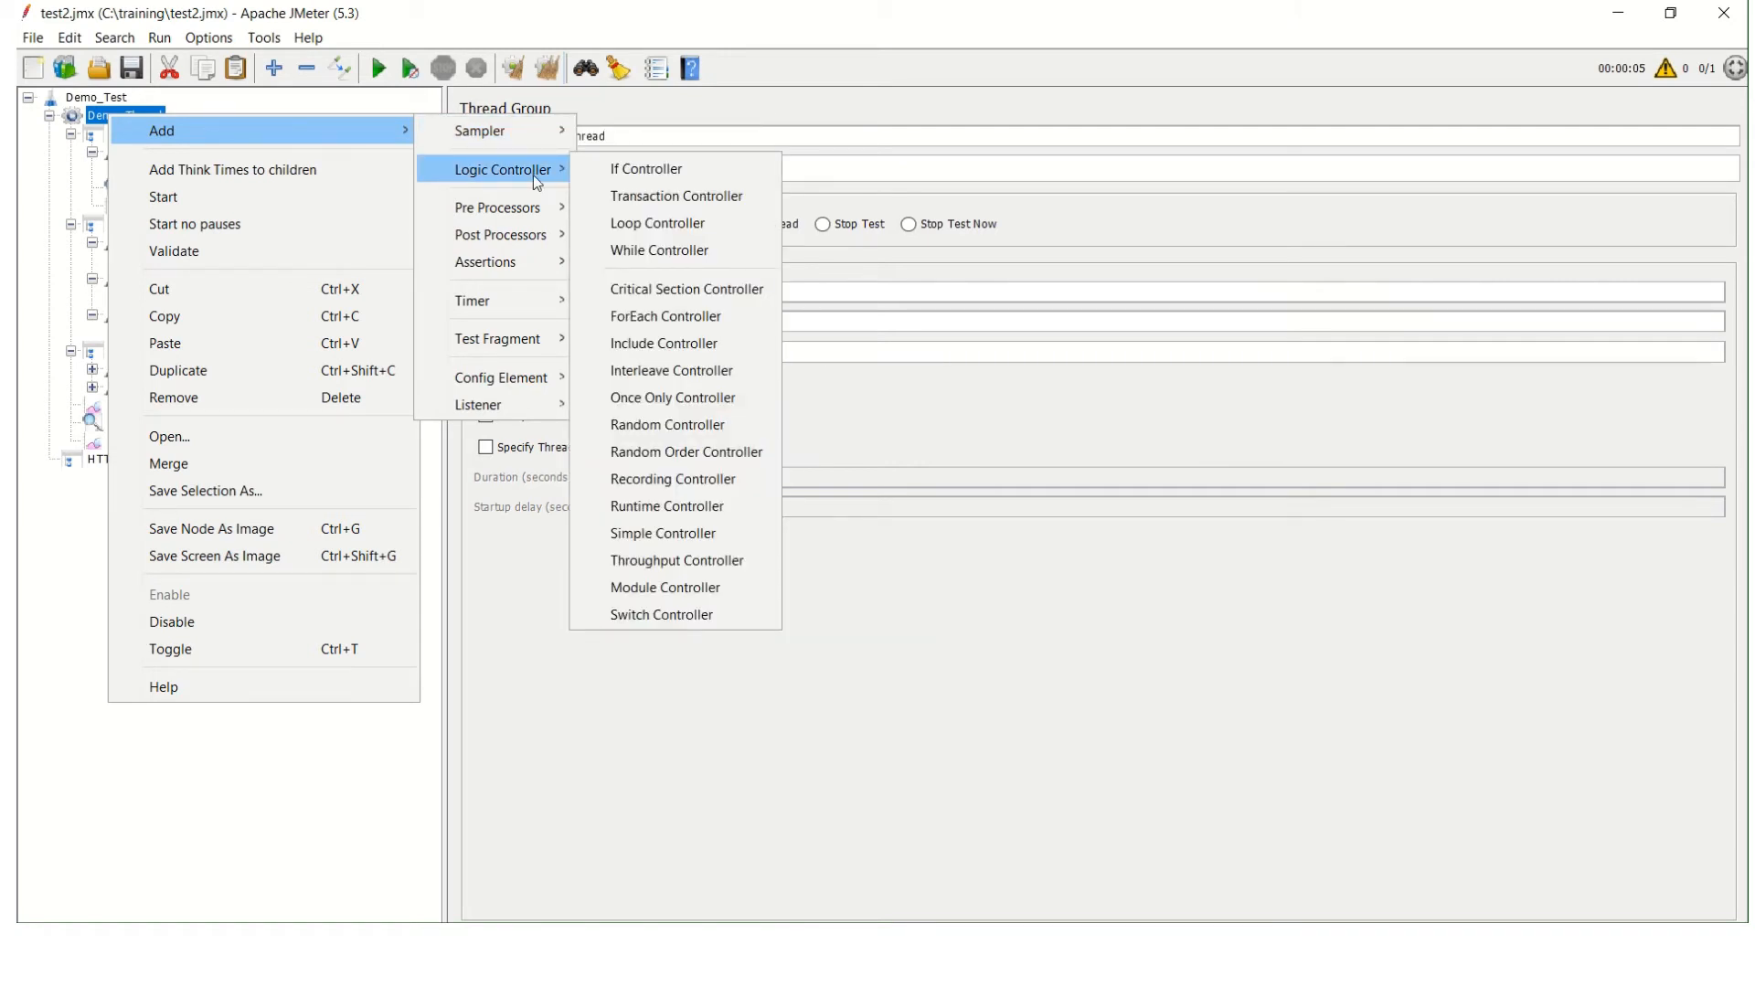
pyautogui.click(1042, 448)
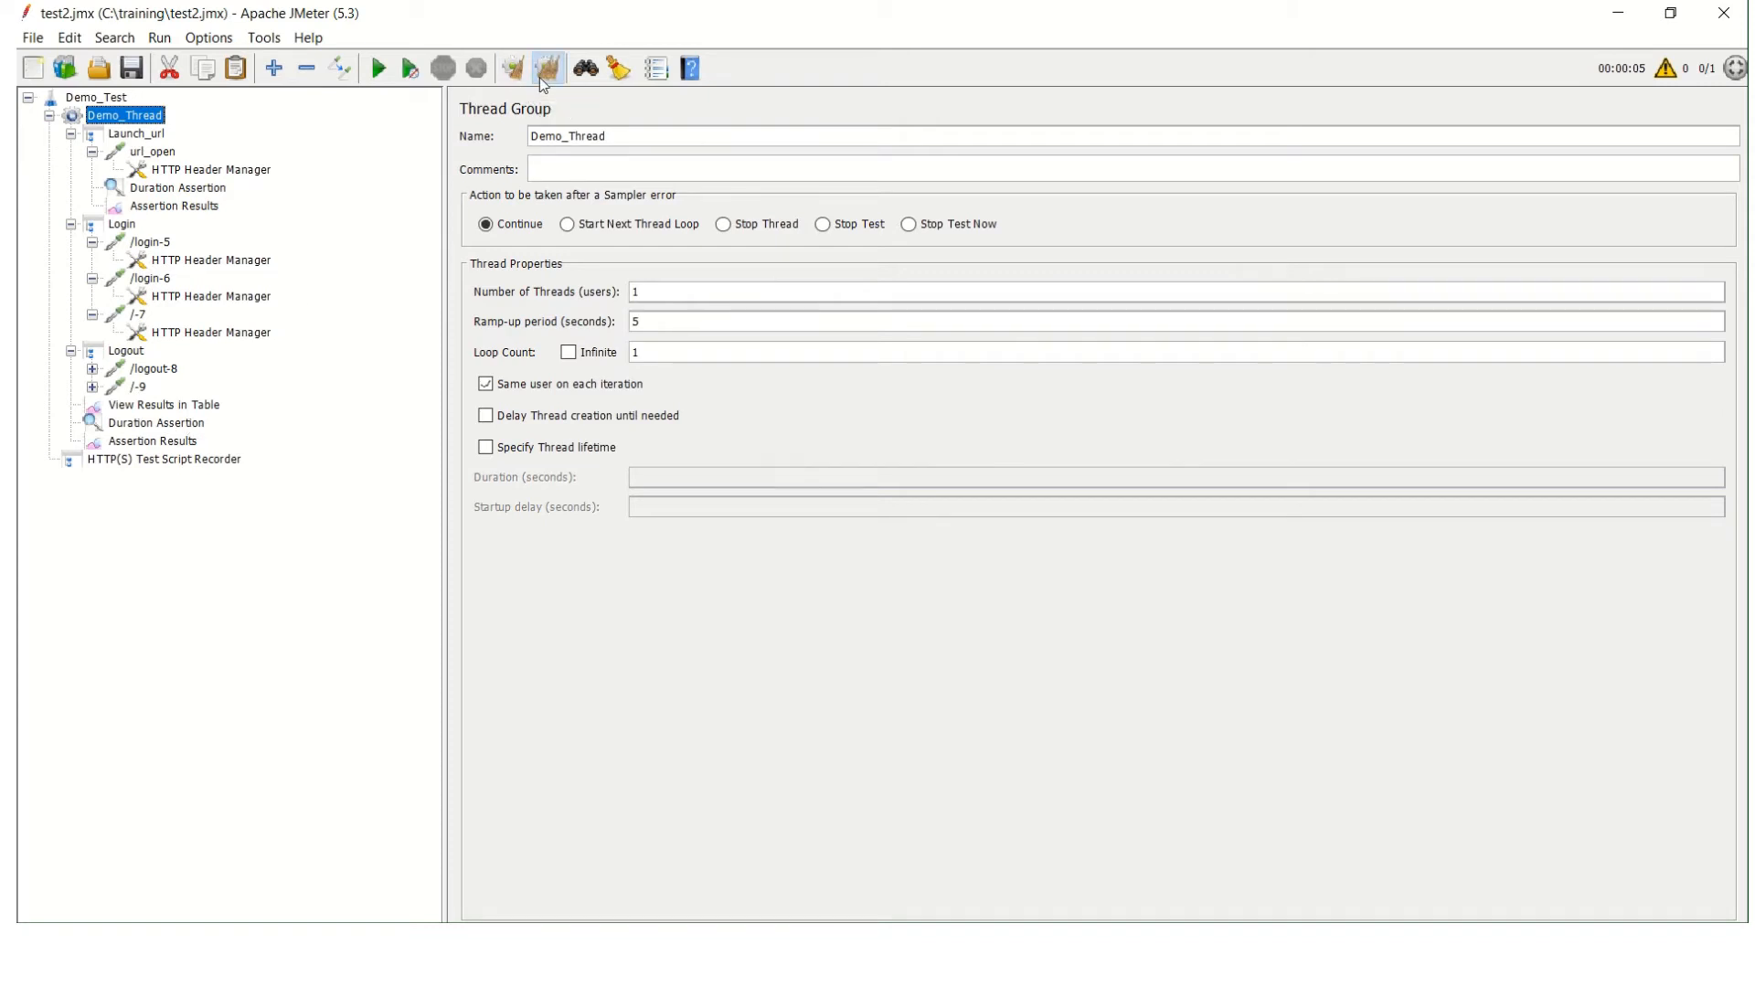
# Run the test again and review the results table and Demo_Thread's Assertion Results.
pyautogui.click(368, 72)
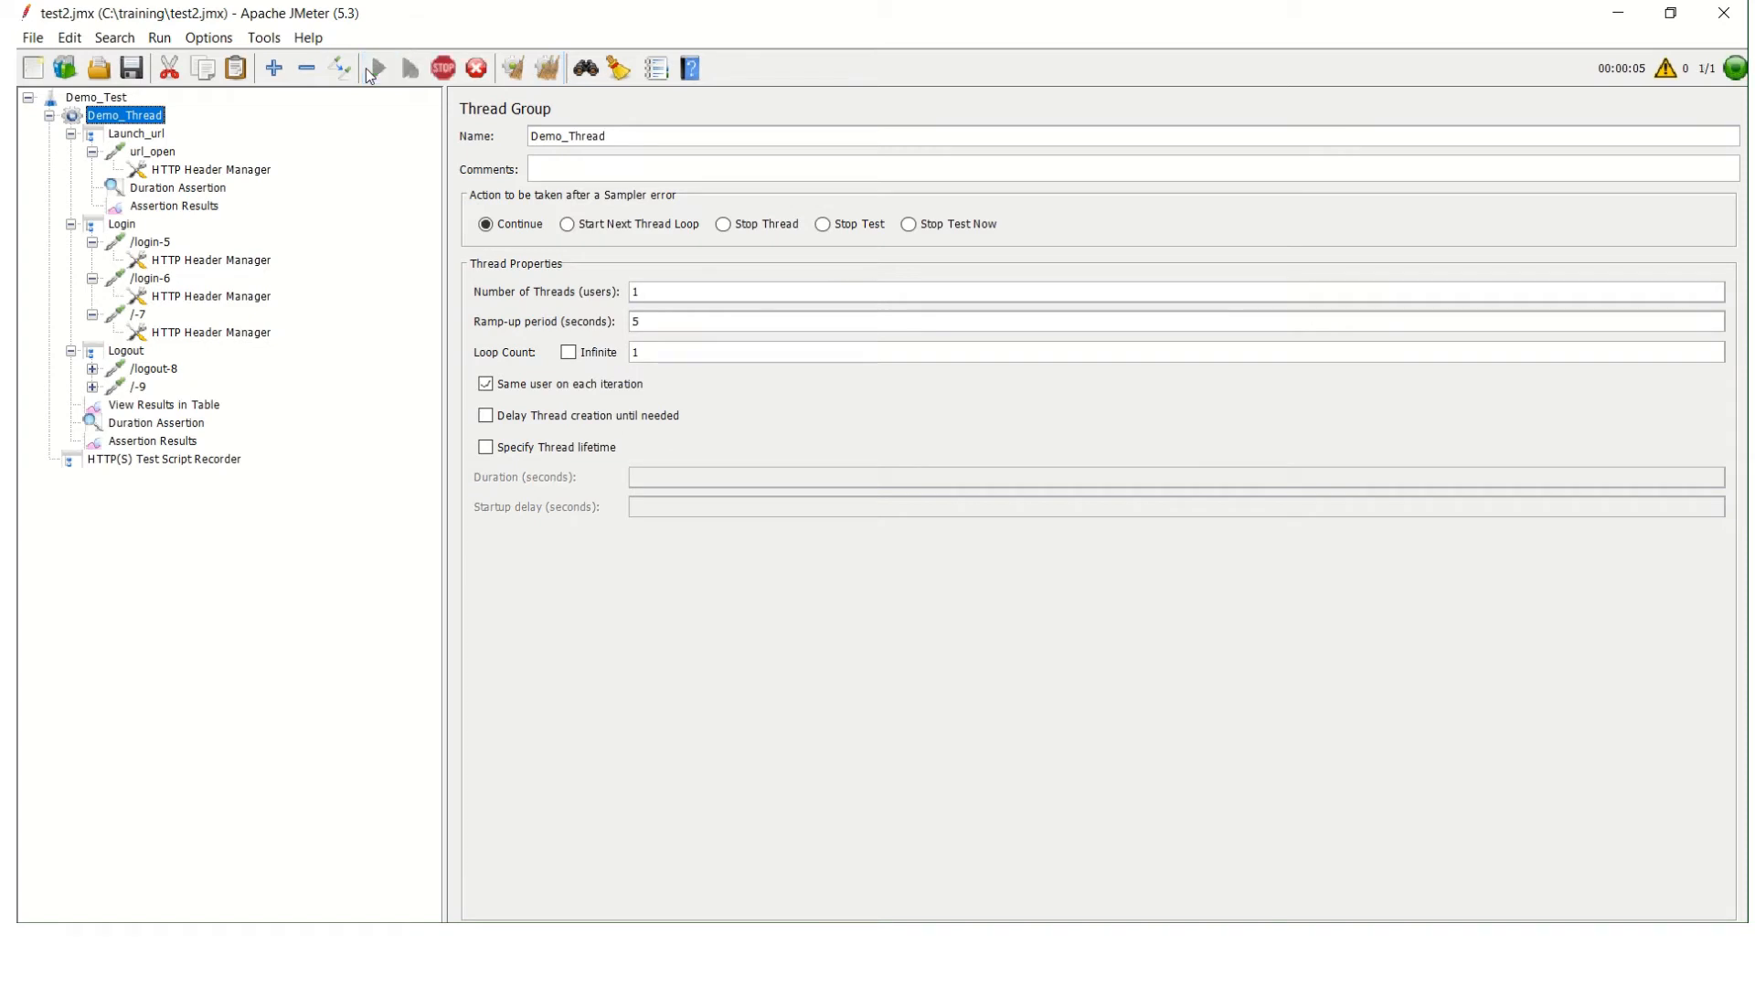
pyautogui.click(161, 408)
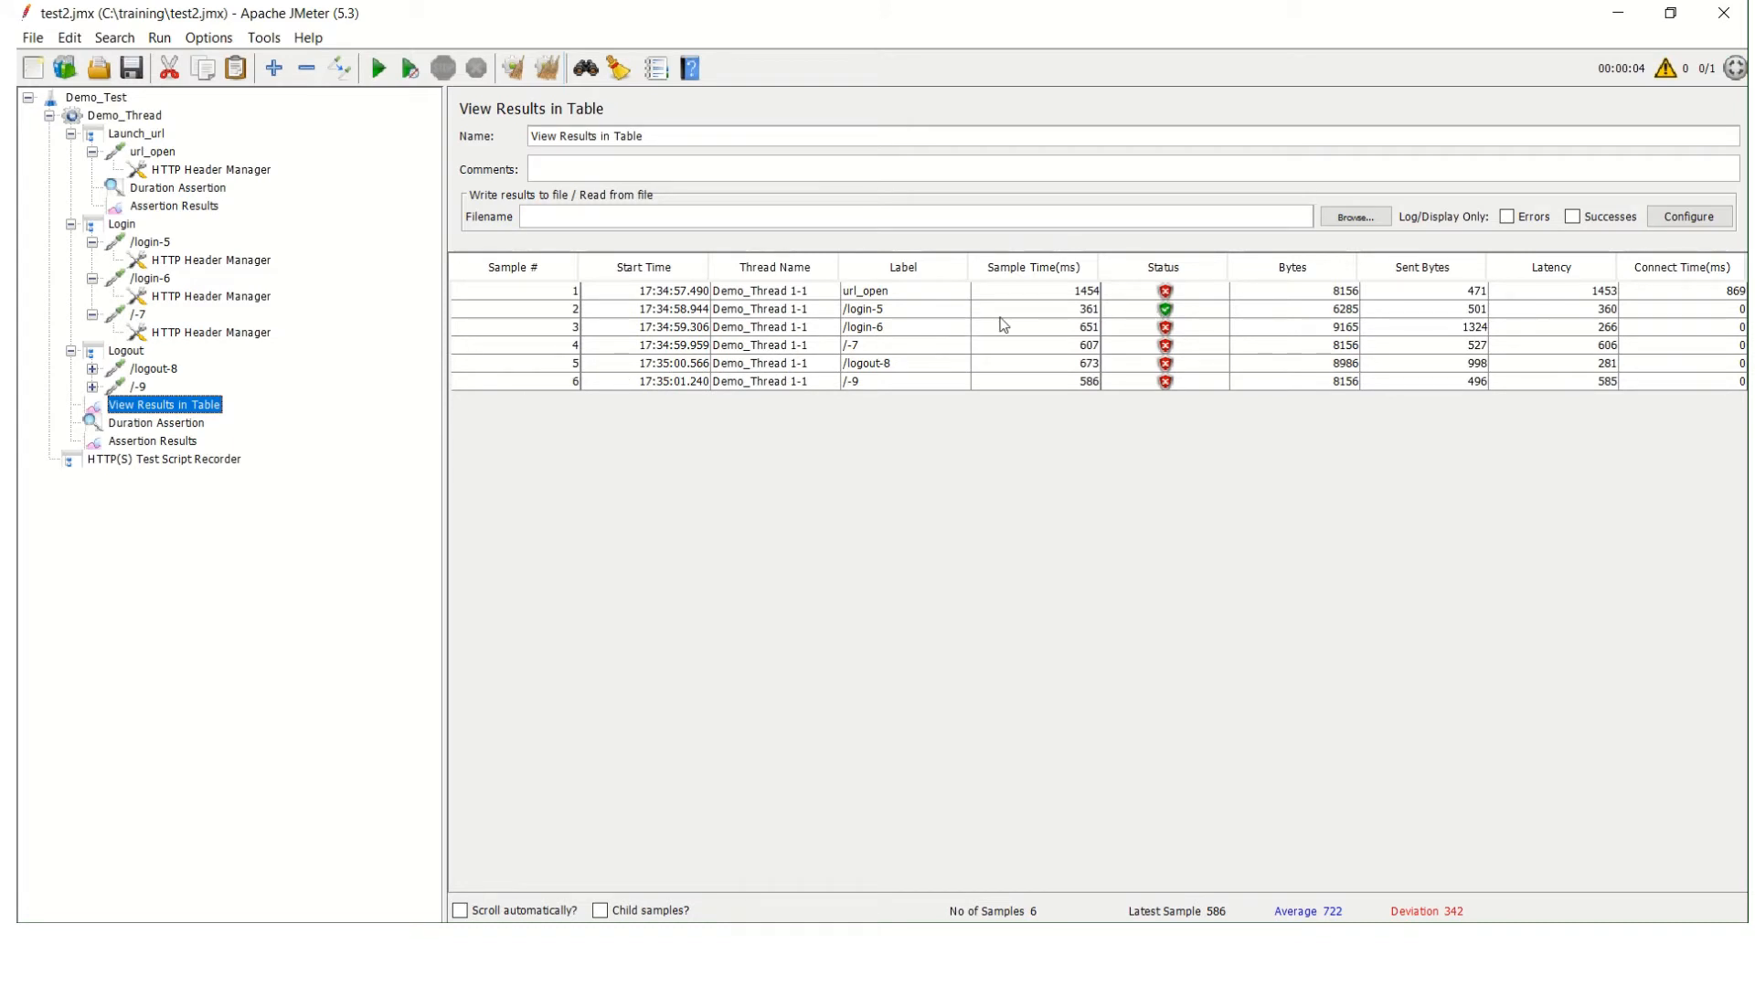
pyautogui.click(179, 445)
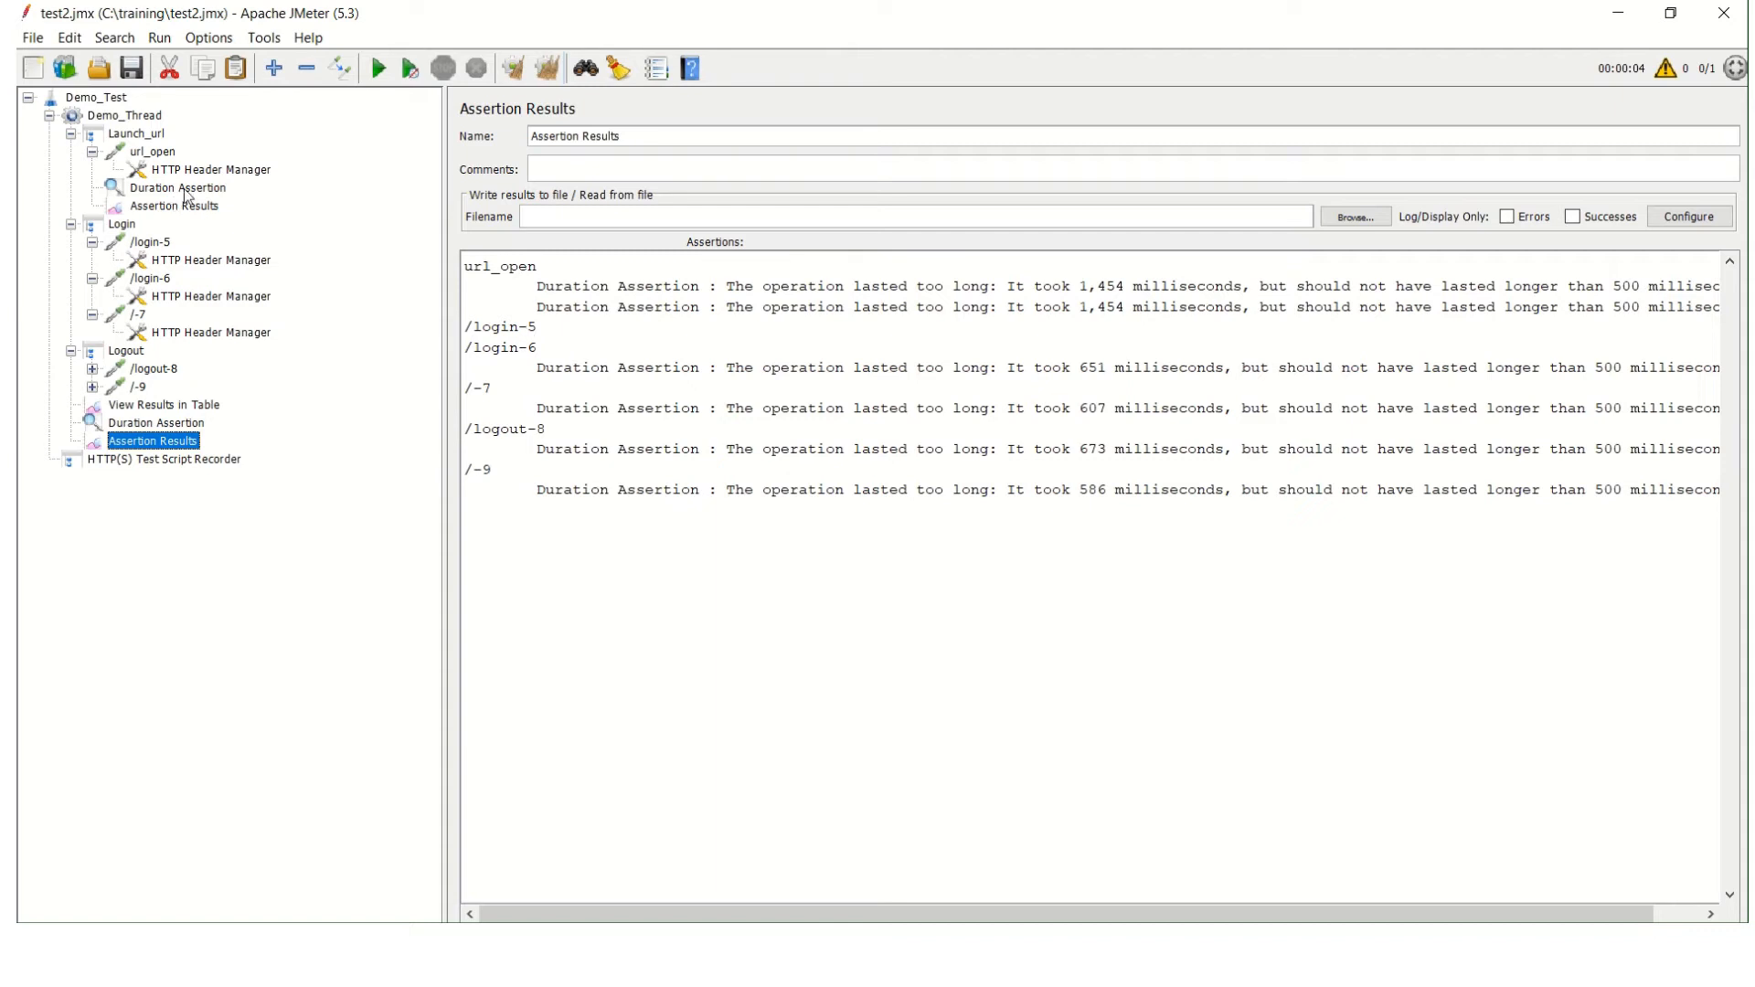
# Compare the Assertion Results of Launch_url and Demo_Thread with the settings of their Duration Assertions.
pyautogui.click(157, 212)
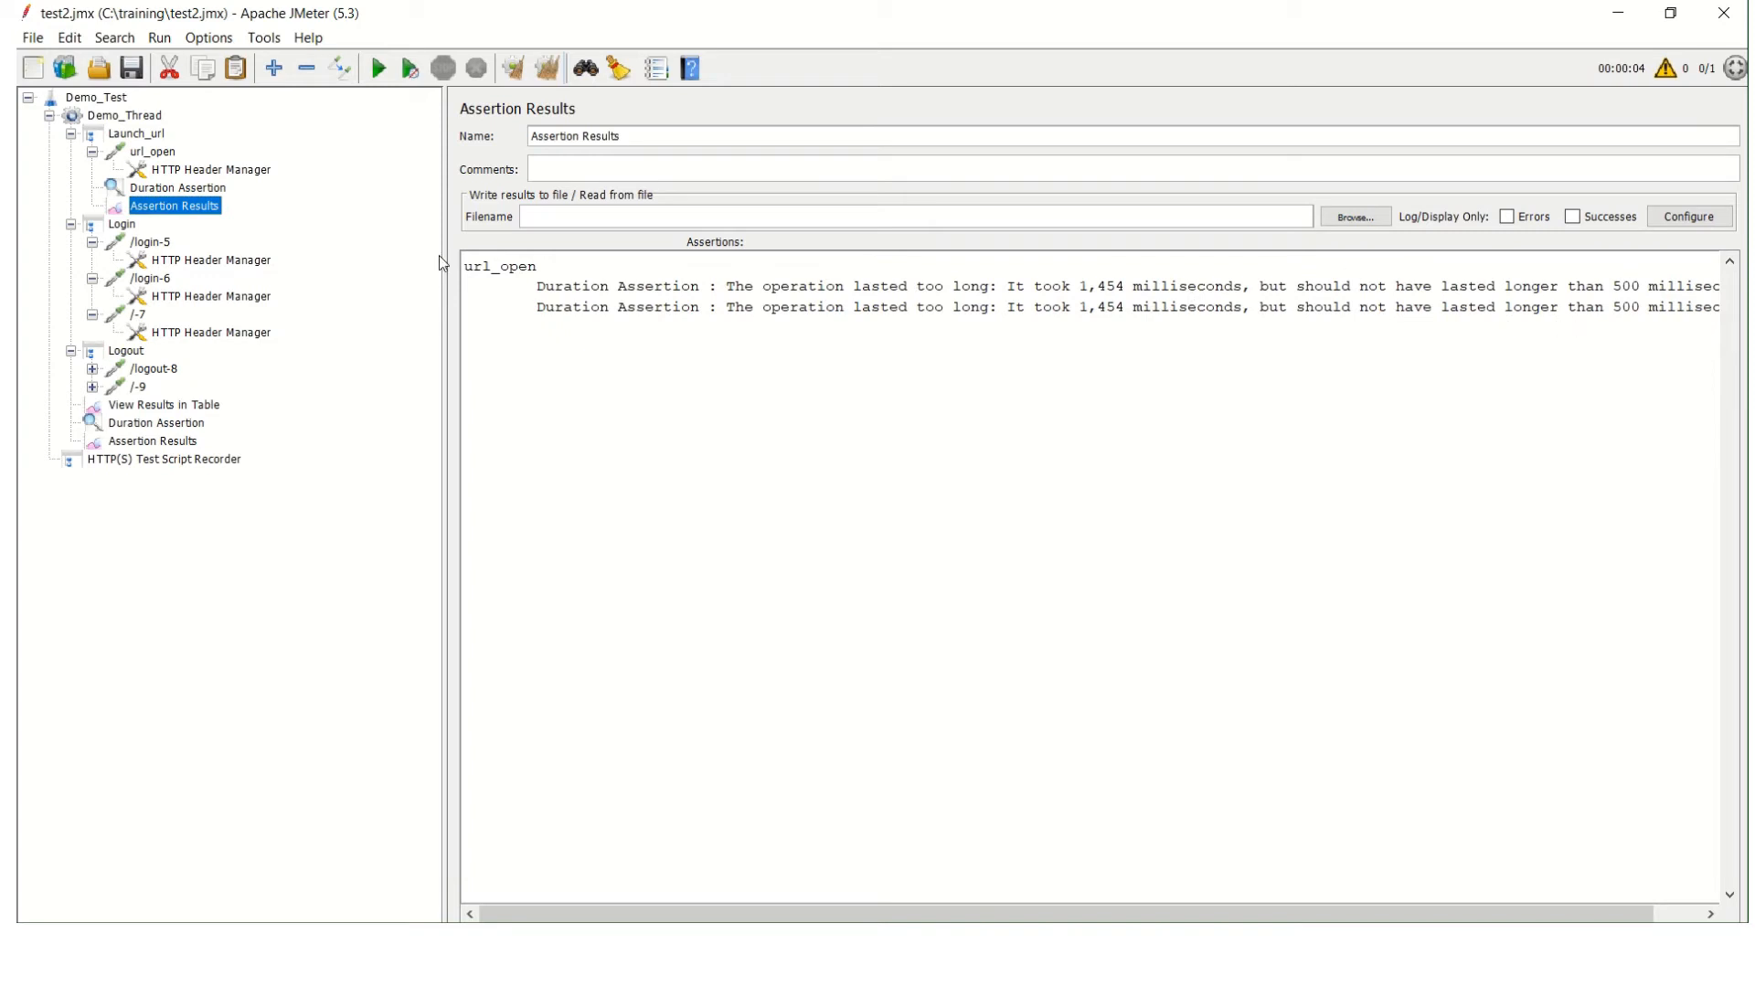
pyautogui.click(177, 447)
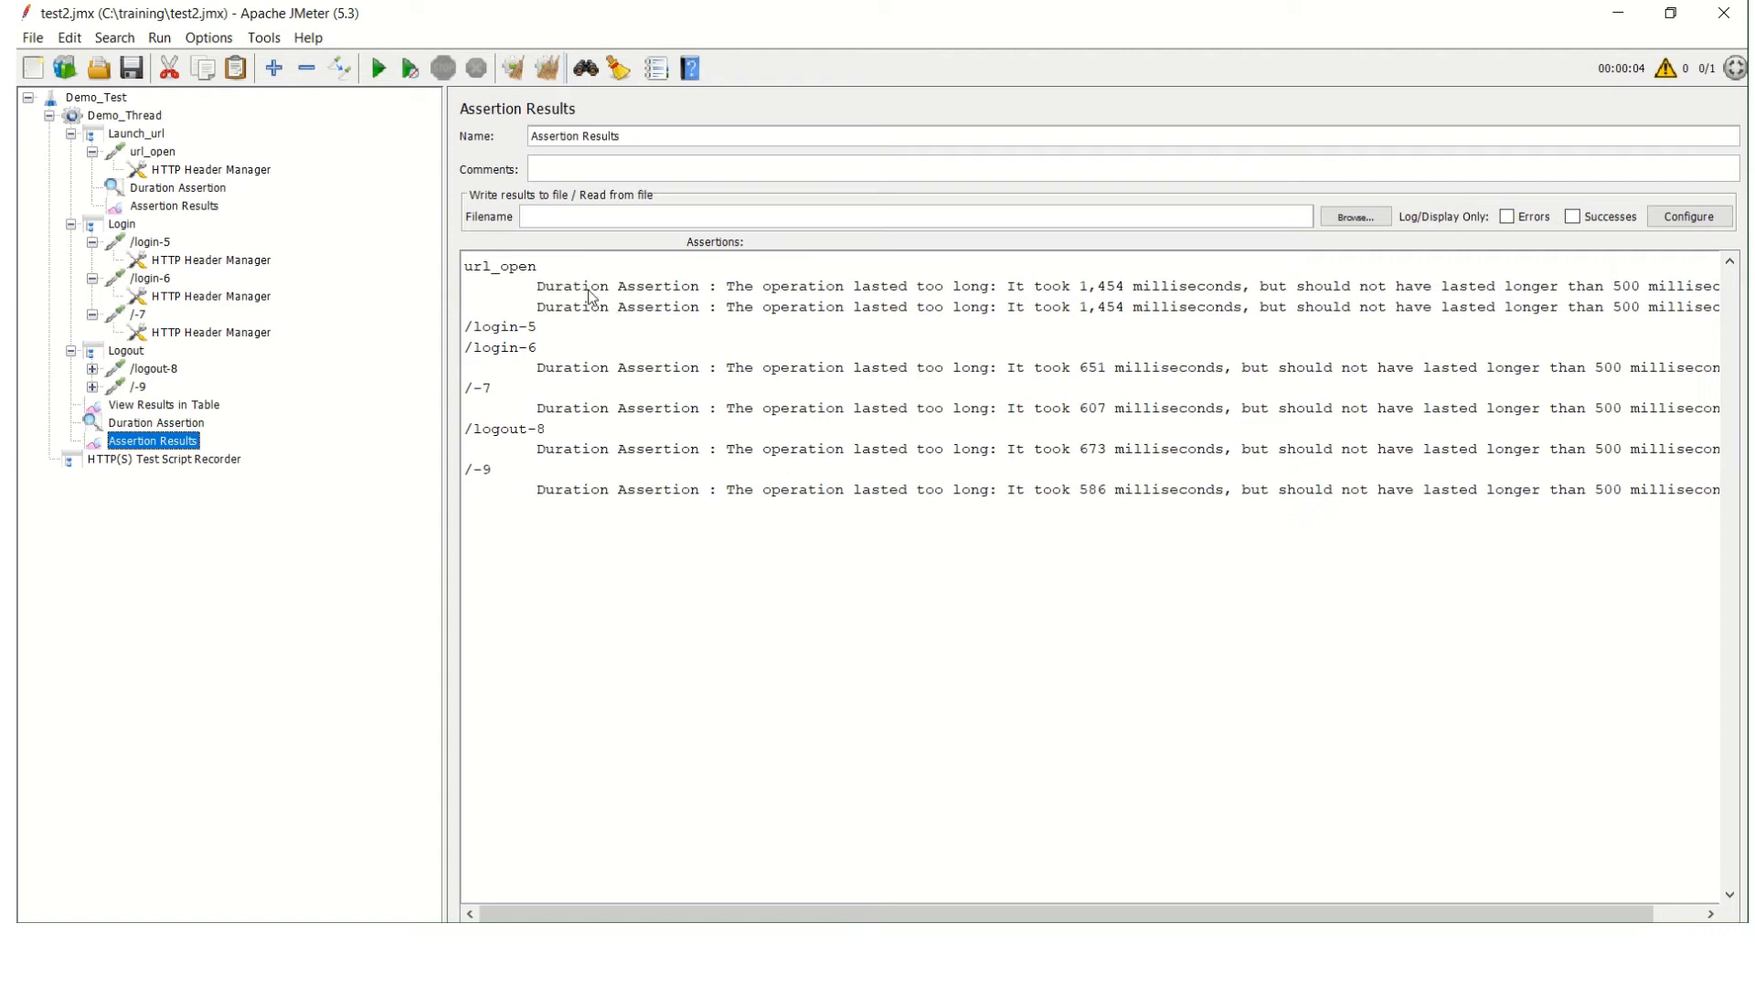
pyautogui.click(174, 425)
pyautogui.click(161, 446)
pyautogui.click(203, 189)
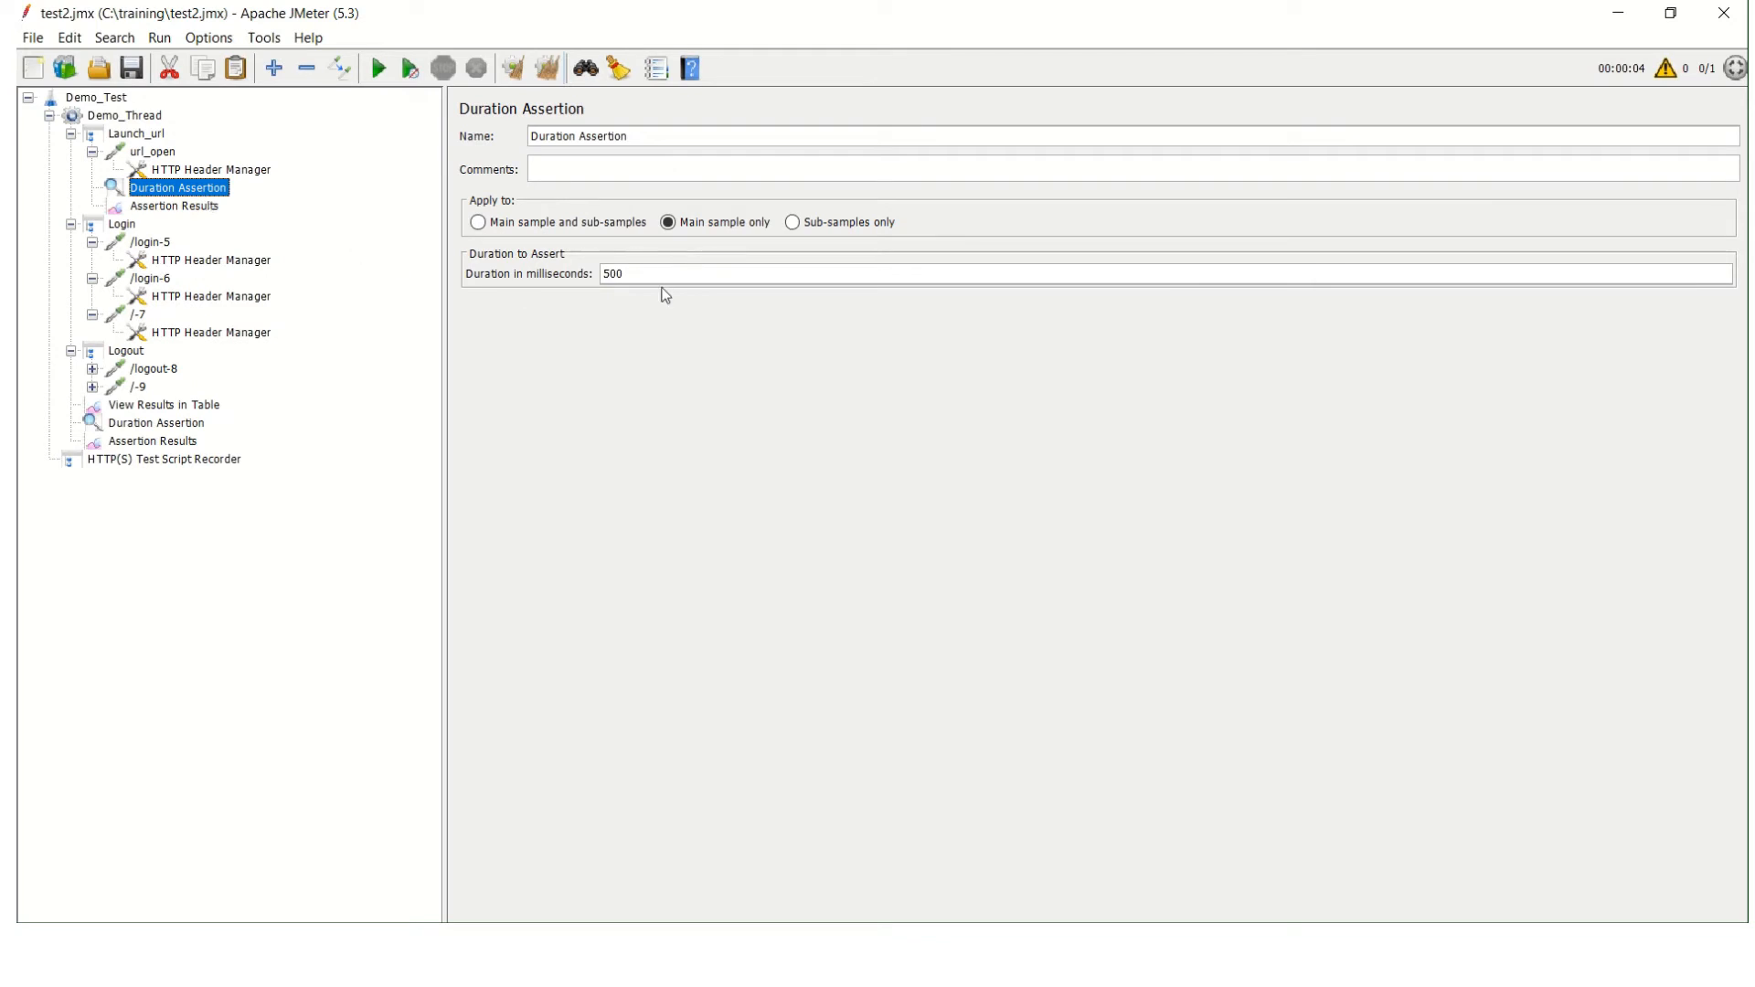
pyautogui.click(154, 442)
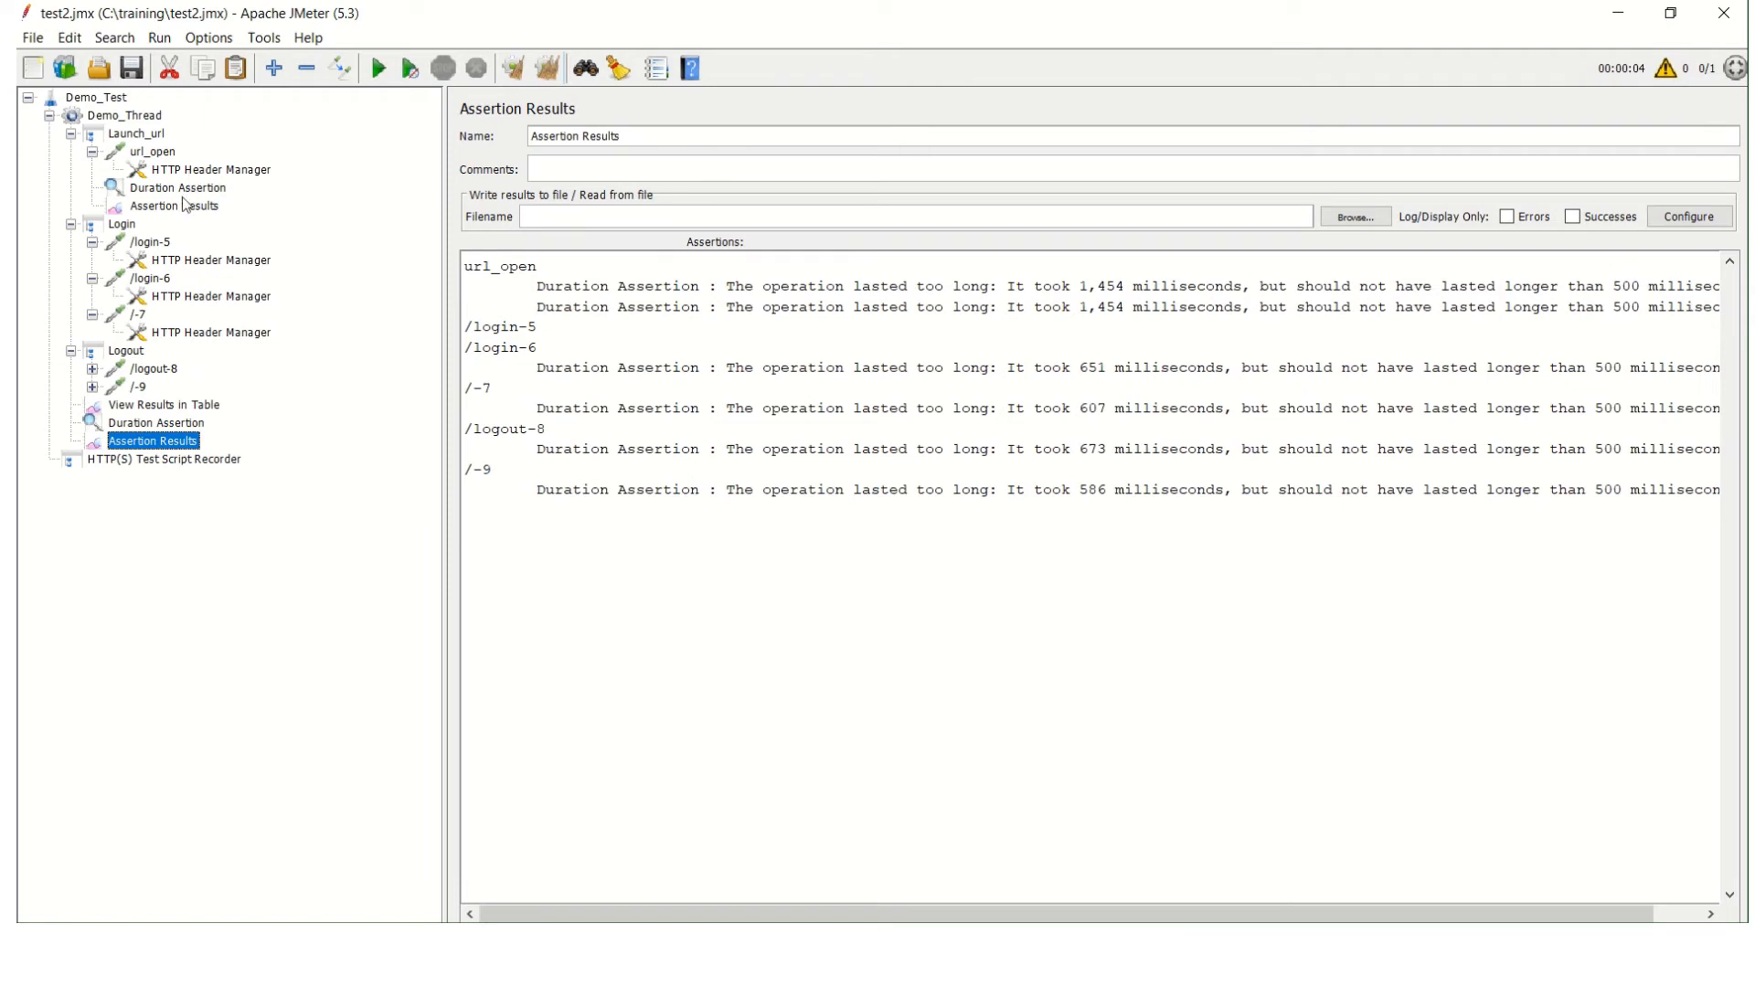
pyautogui.click(188, 205)
# Set the duration of Launch_url's Duration Assertion to 1500 milliseconds and clear all previous test results.
pyautogui.click(182, 188)
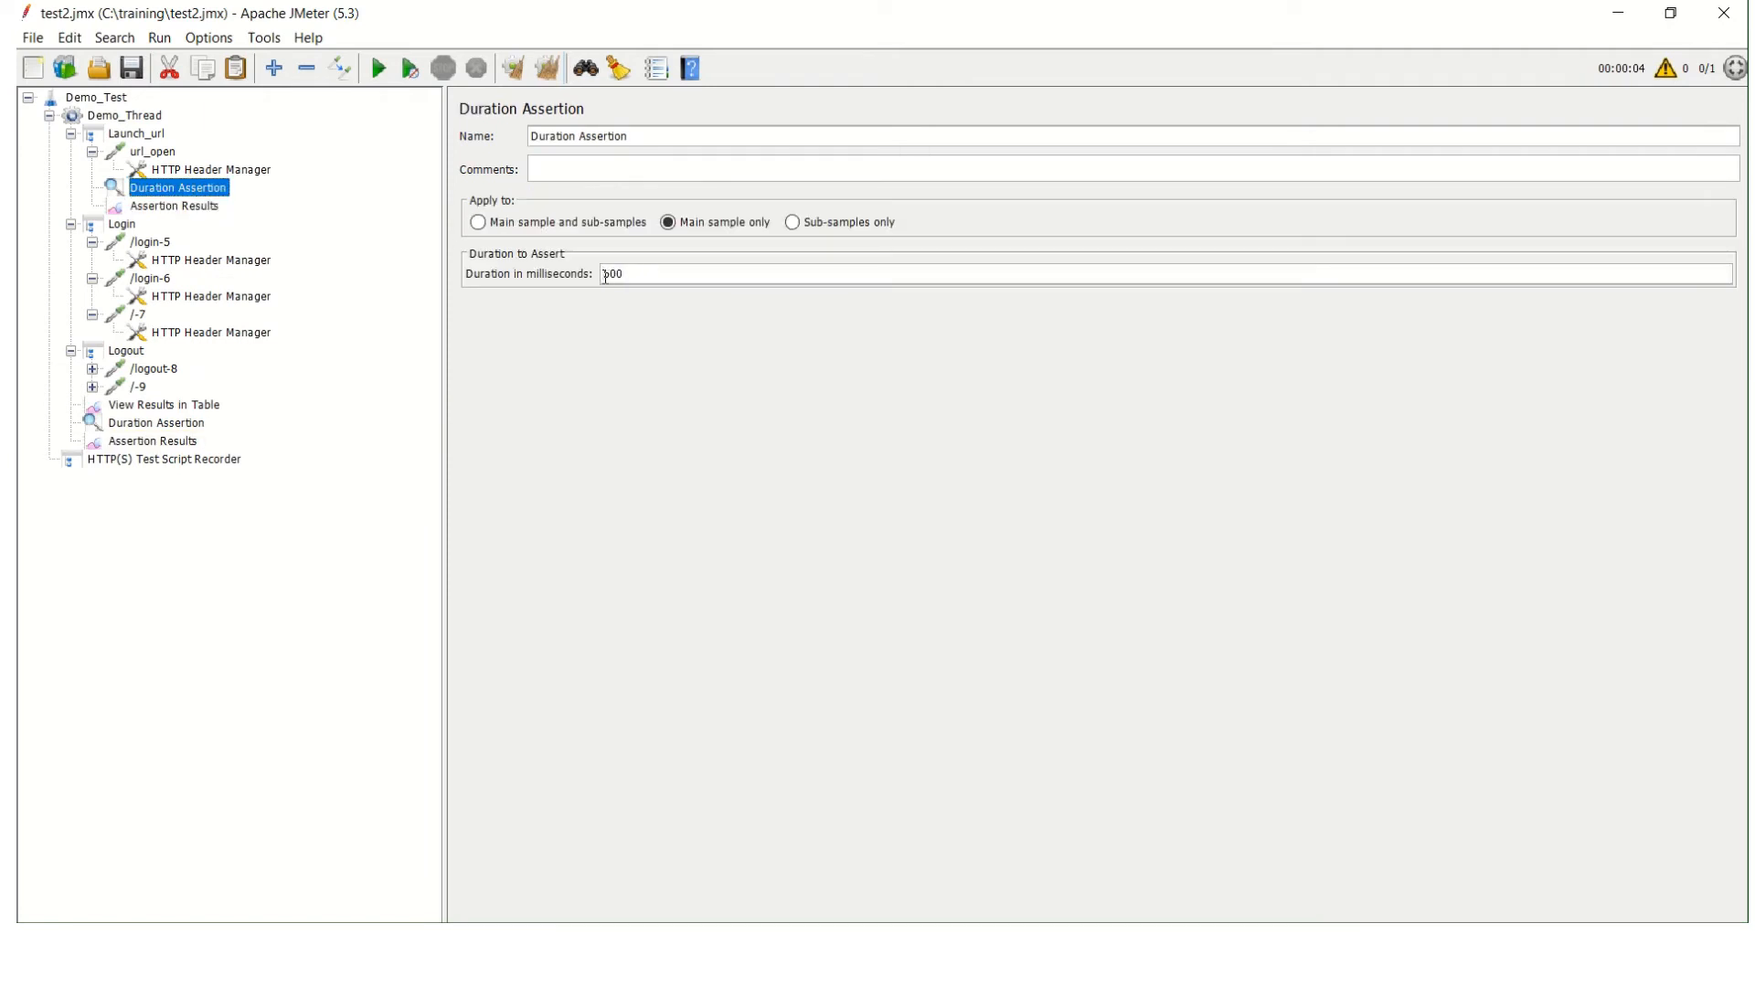
pyautogui.write('1')
pyautogui.click(546, 70)
pyautogui.click(166, 443)
pyautogui.click(183, 425)
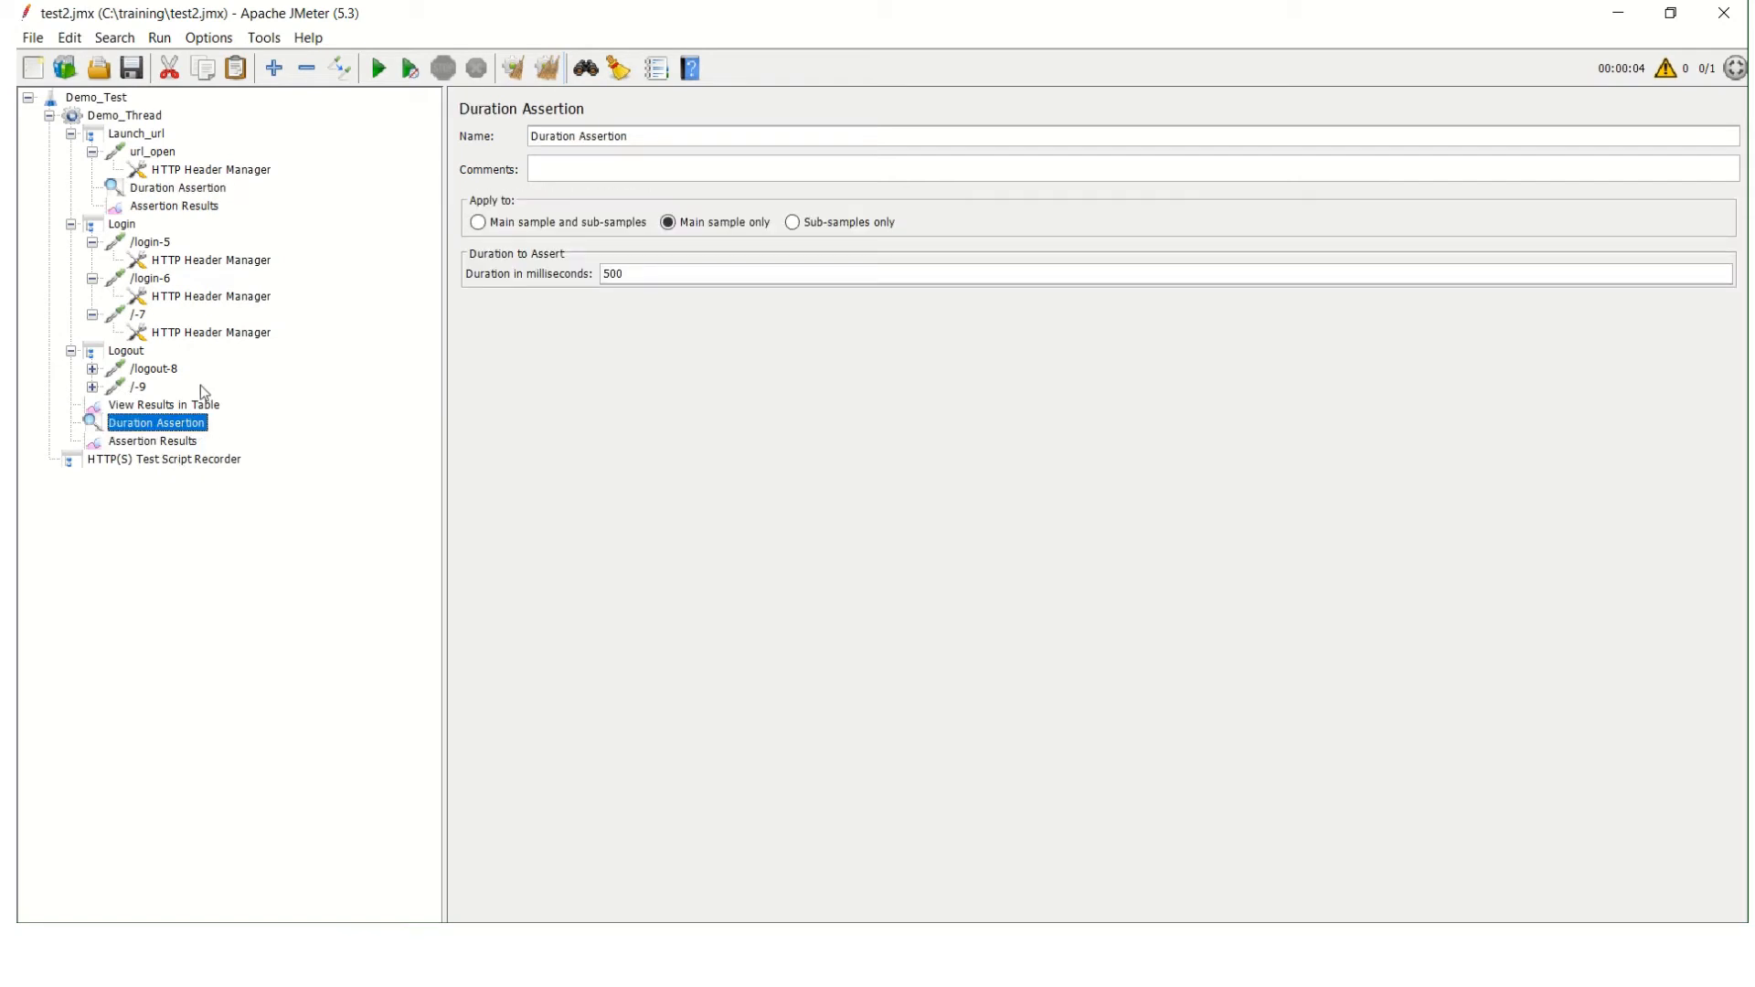
# Rerun the test with the results table in view and open Launch_url's Assertion Results.
pyautogui.click(192, 406)
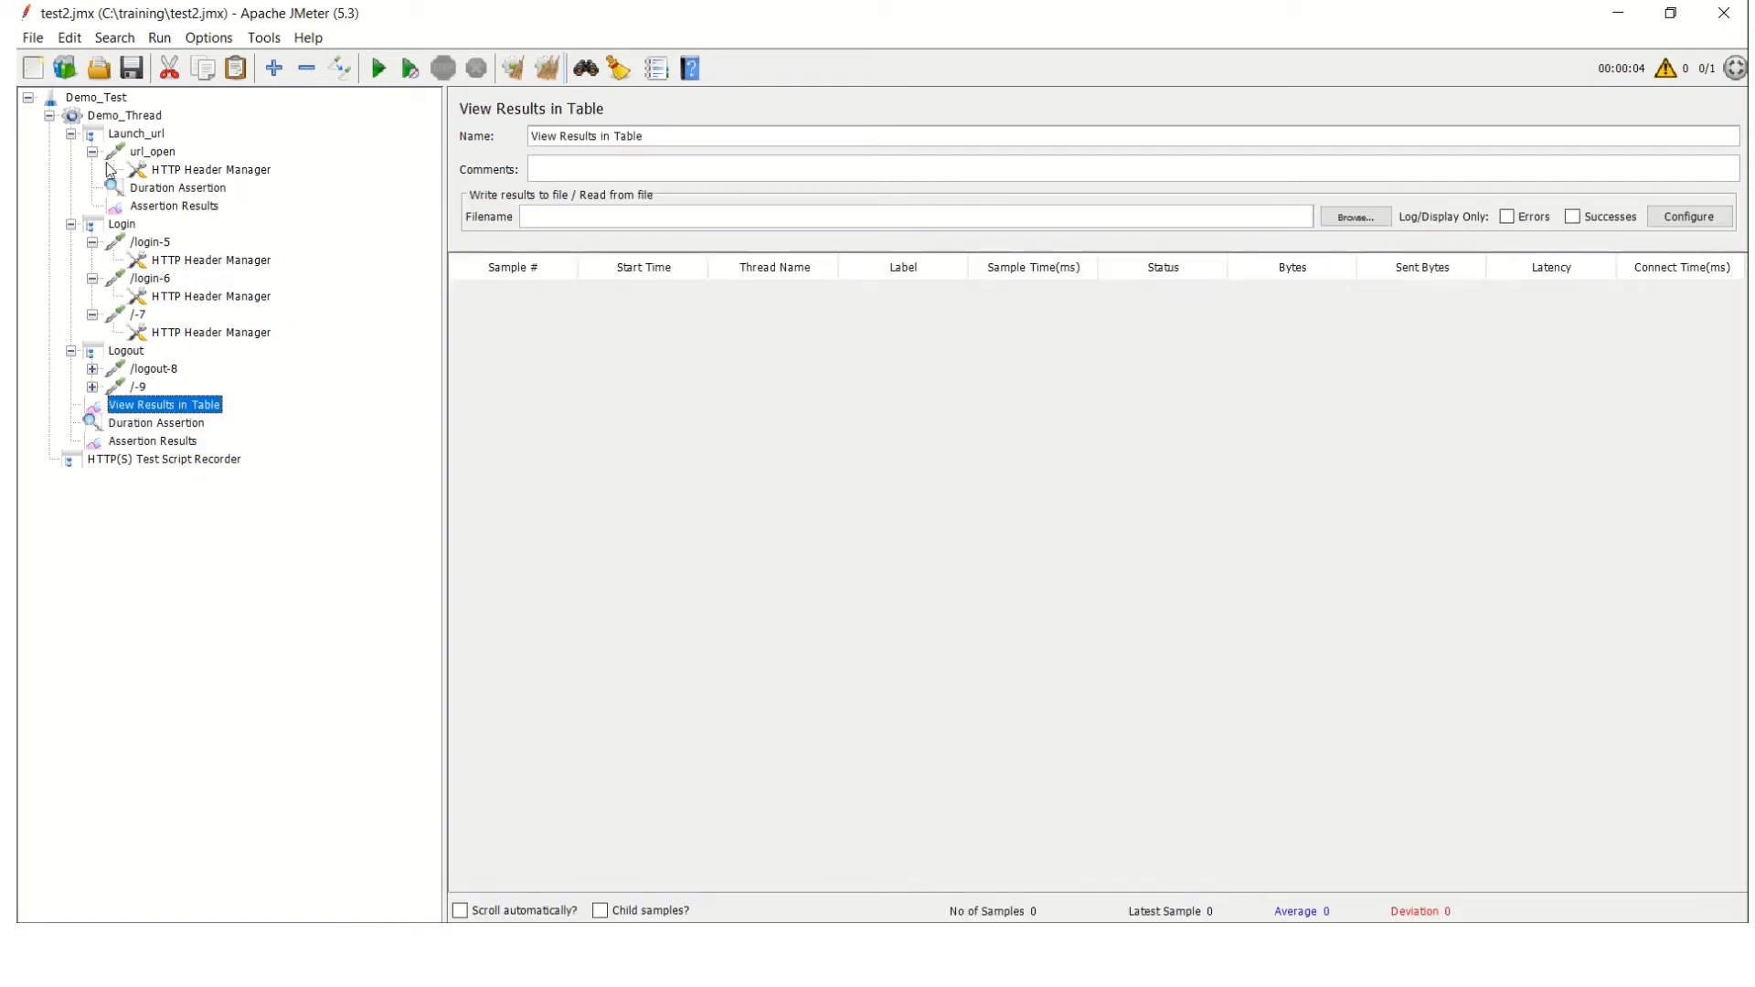
pyautogui.click(382, 71)
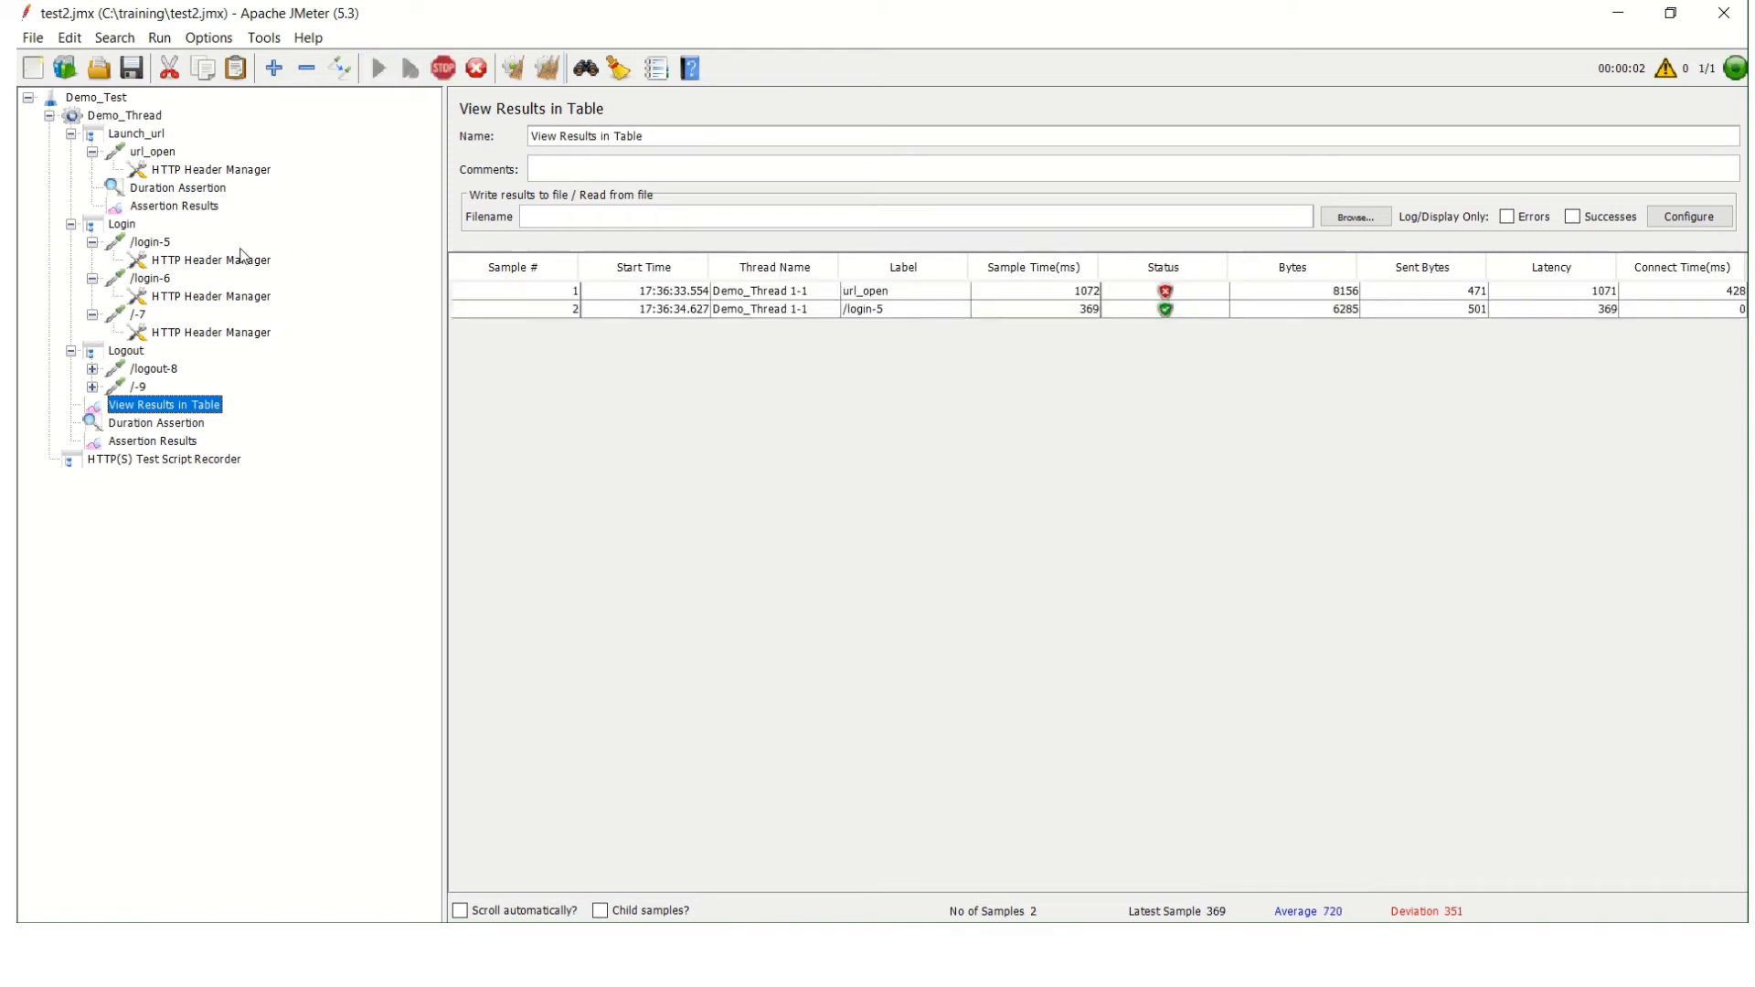
pyautogui.click(186, 211)
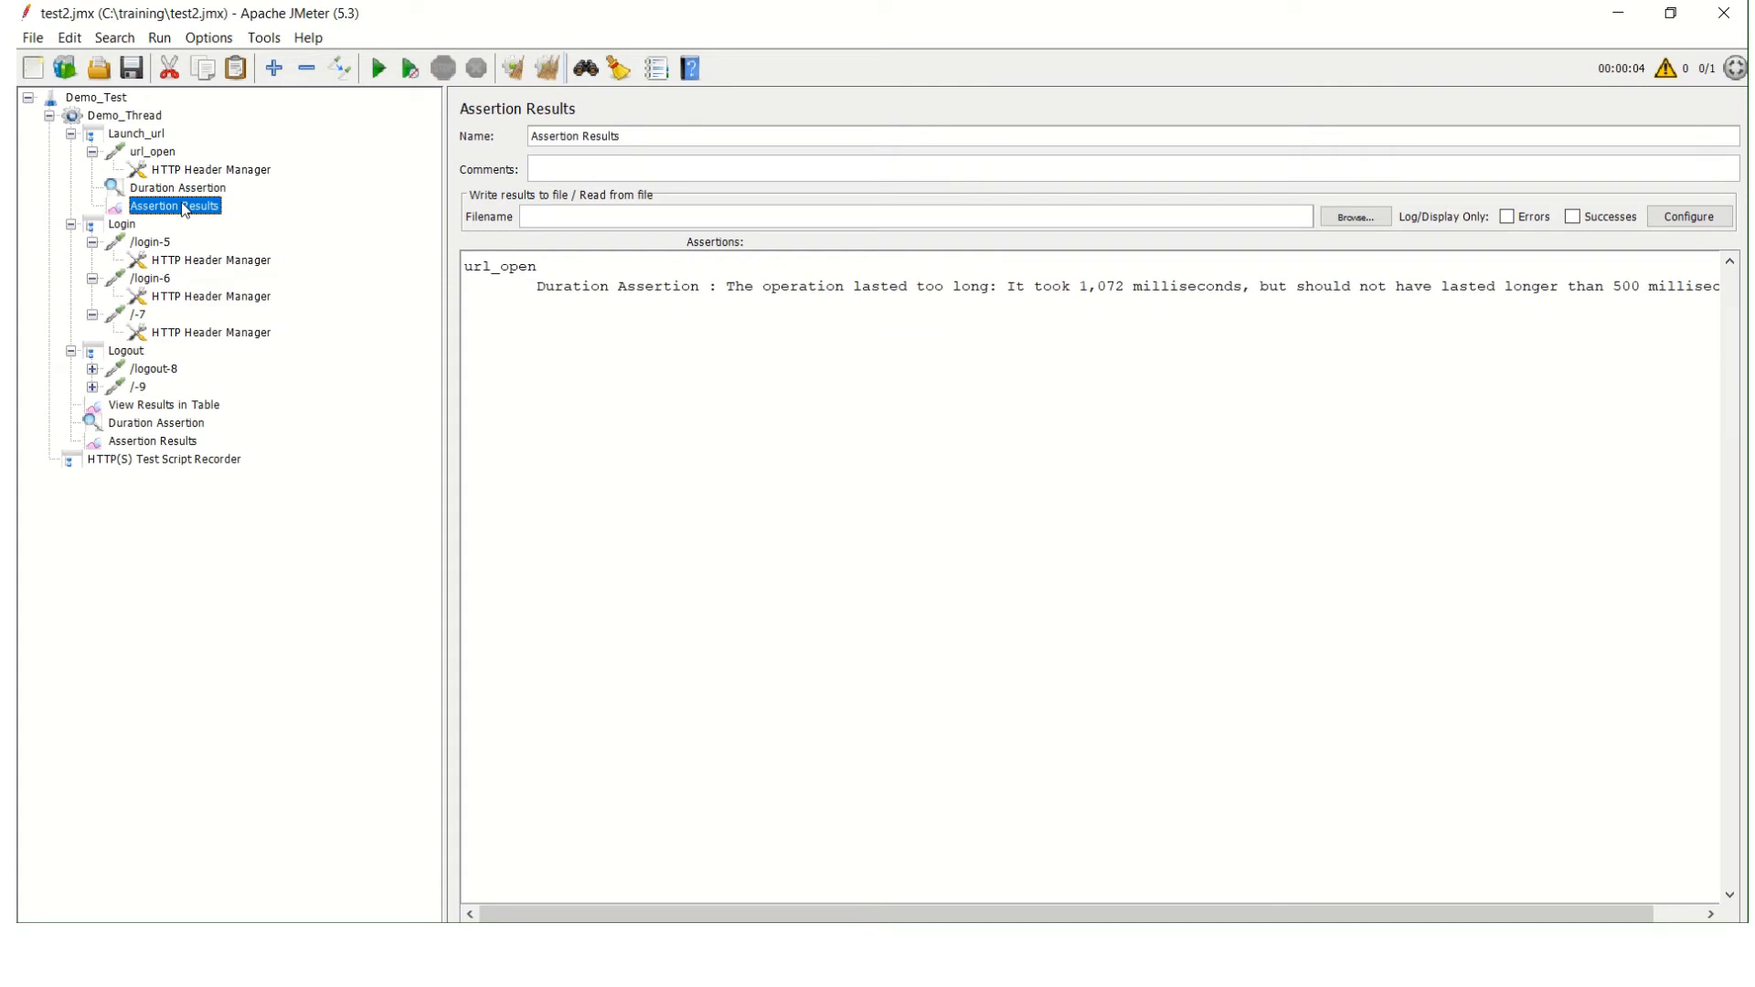
# Examine how Launch_url's Duration Assertion and the url_open request relate to the Assertion Results at the controller and thread levels.
pyautogui.click(213, 190)
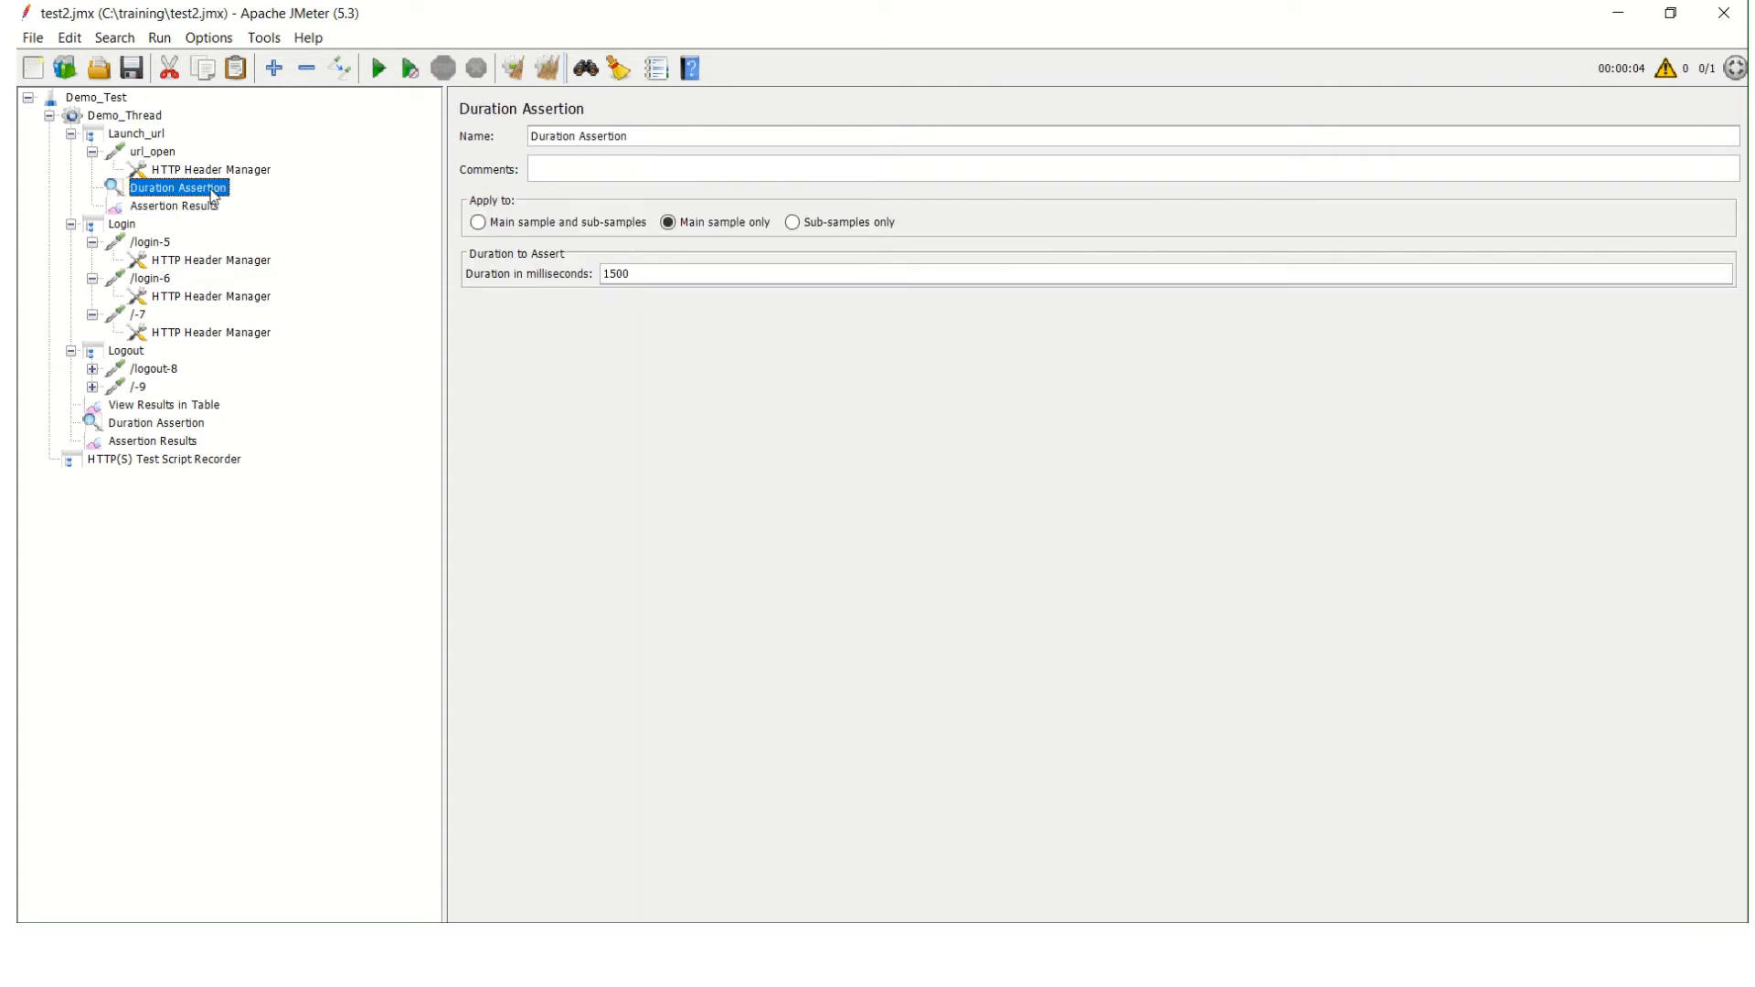
pyautogui.click(193, 207)
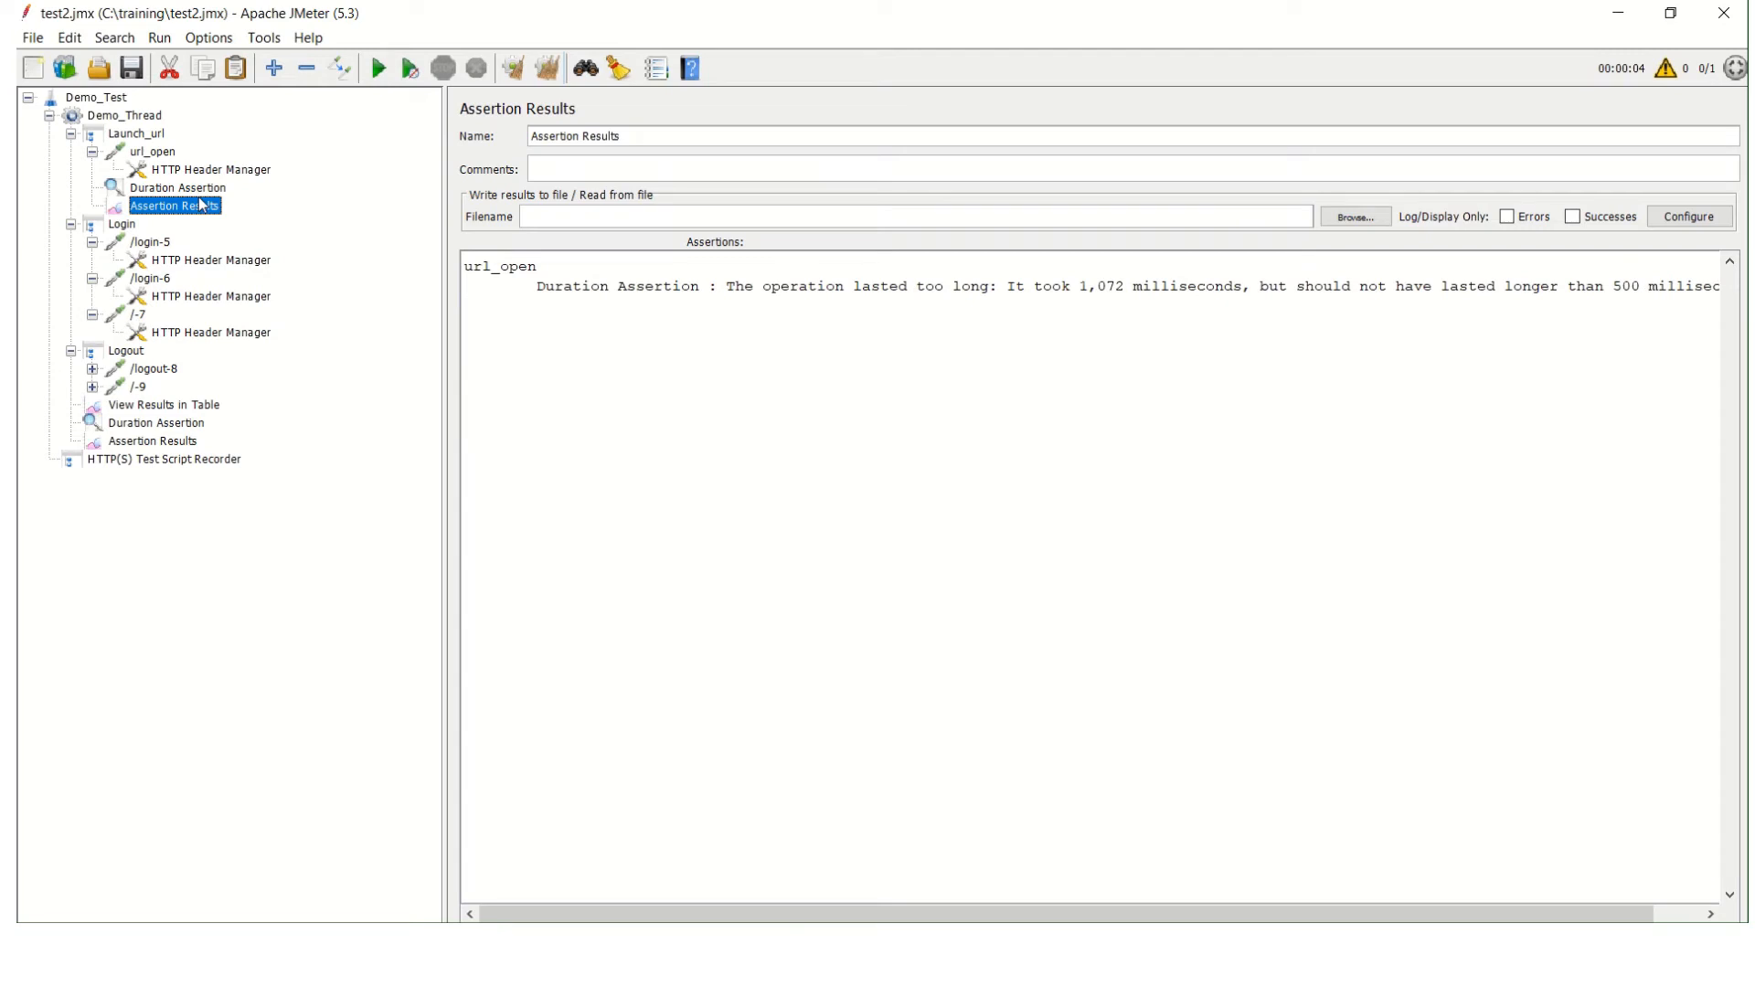
pyautogui.click(222, 189)
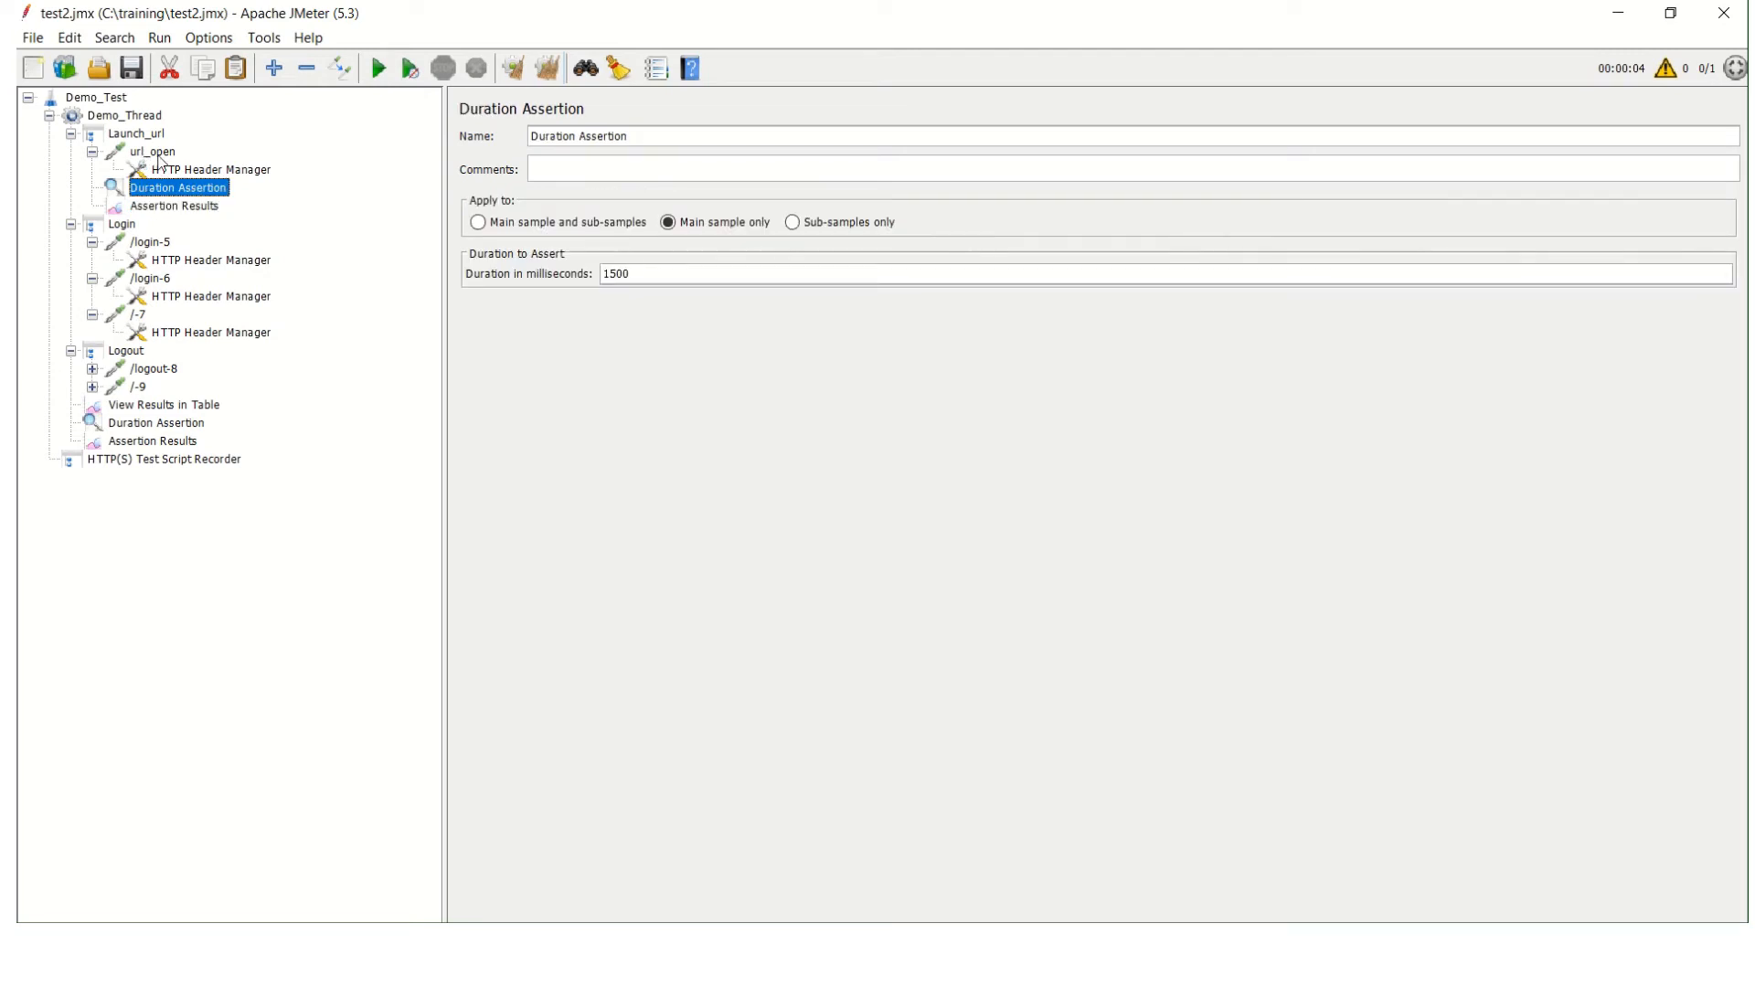
pyautogui.click(192, 209)
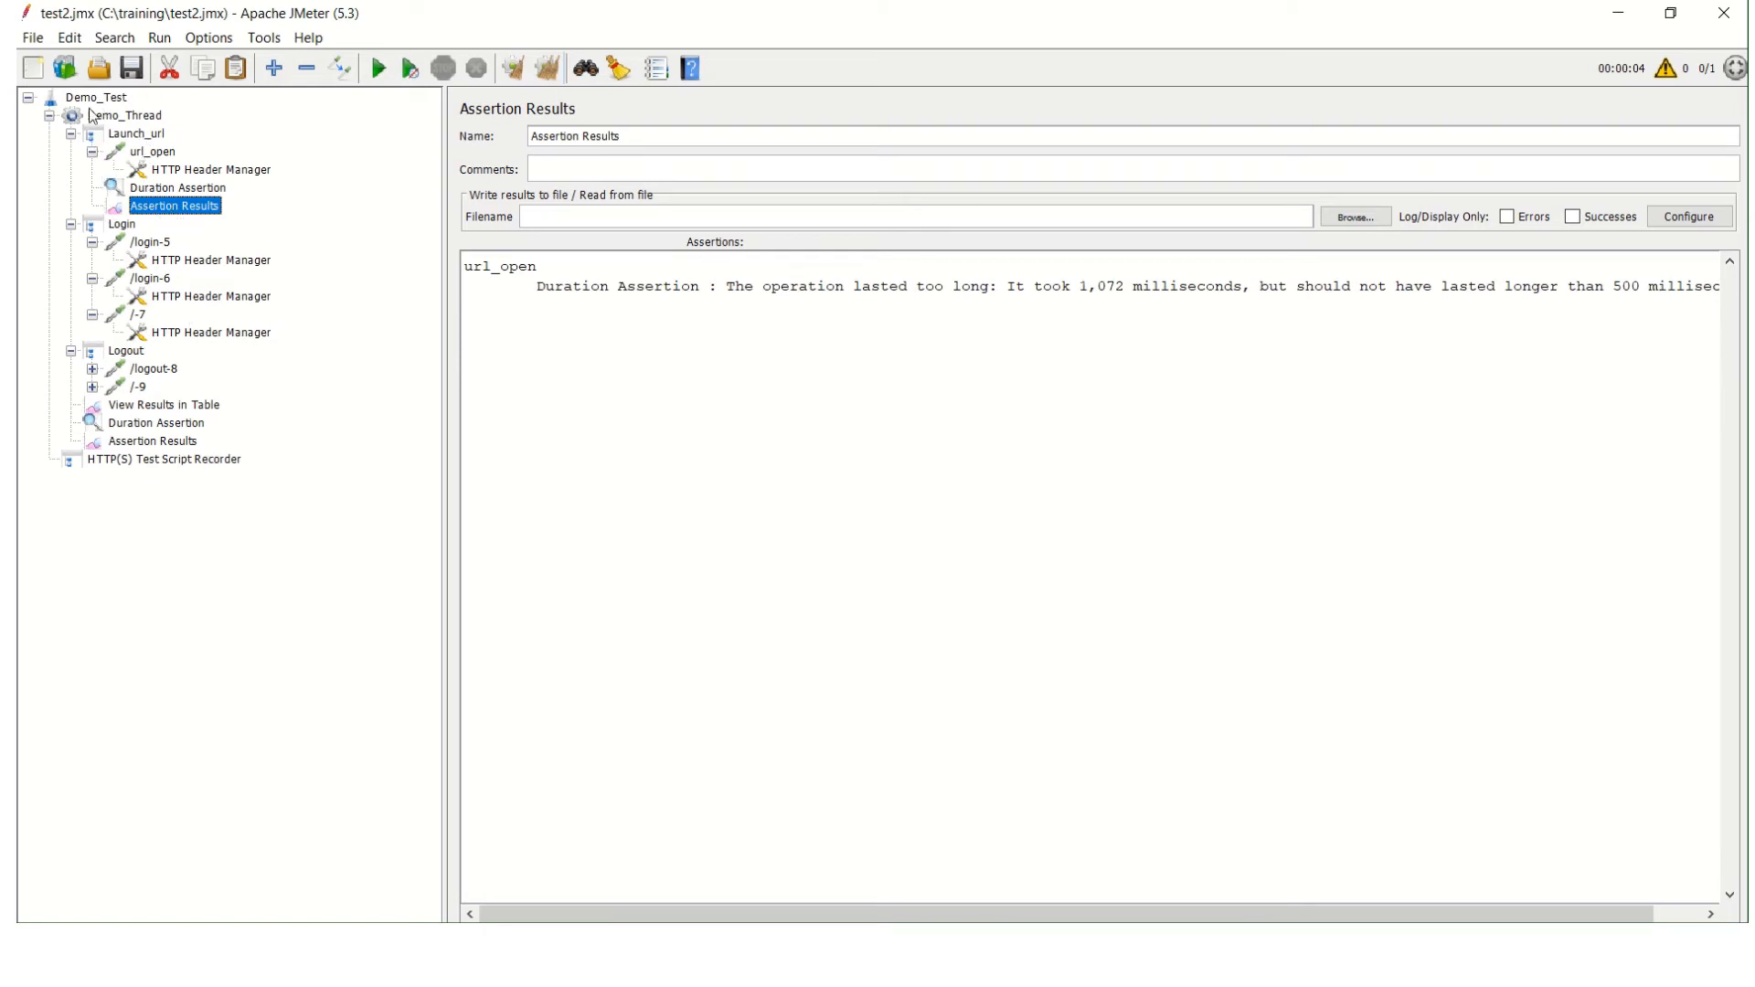
pyautogui.click(140, 443)
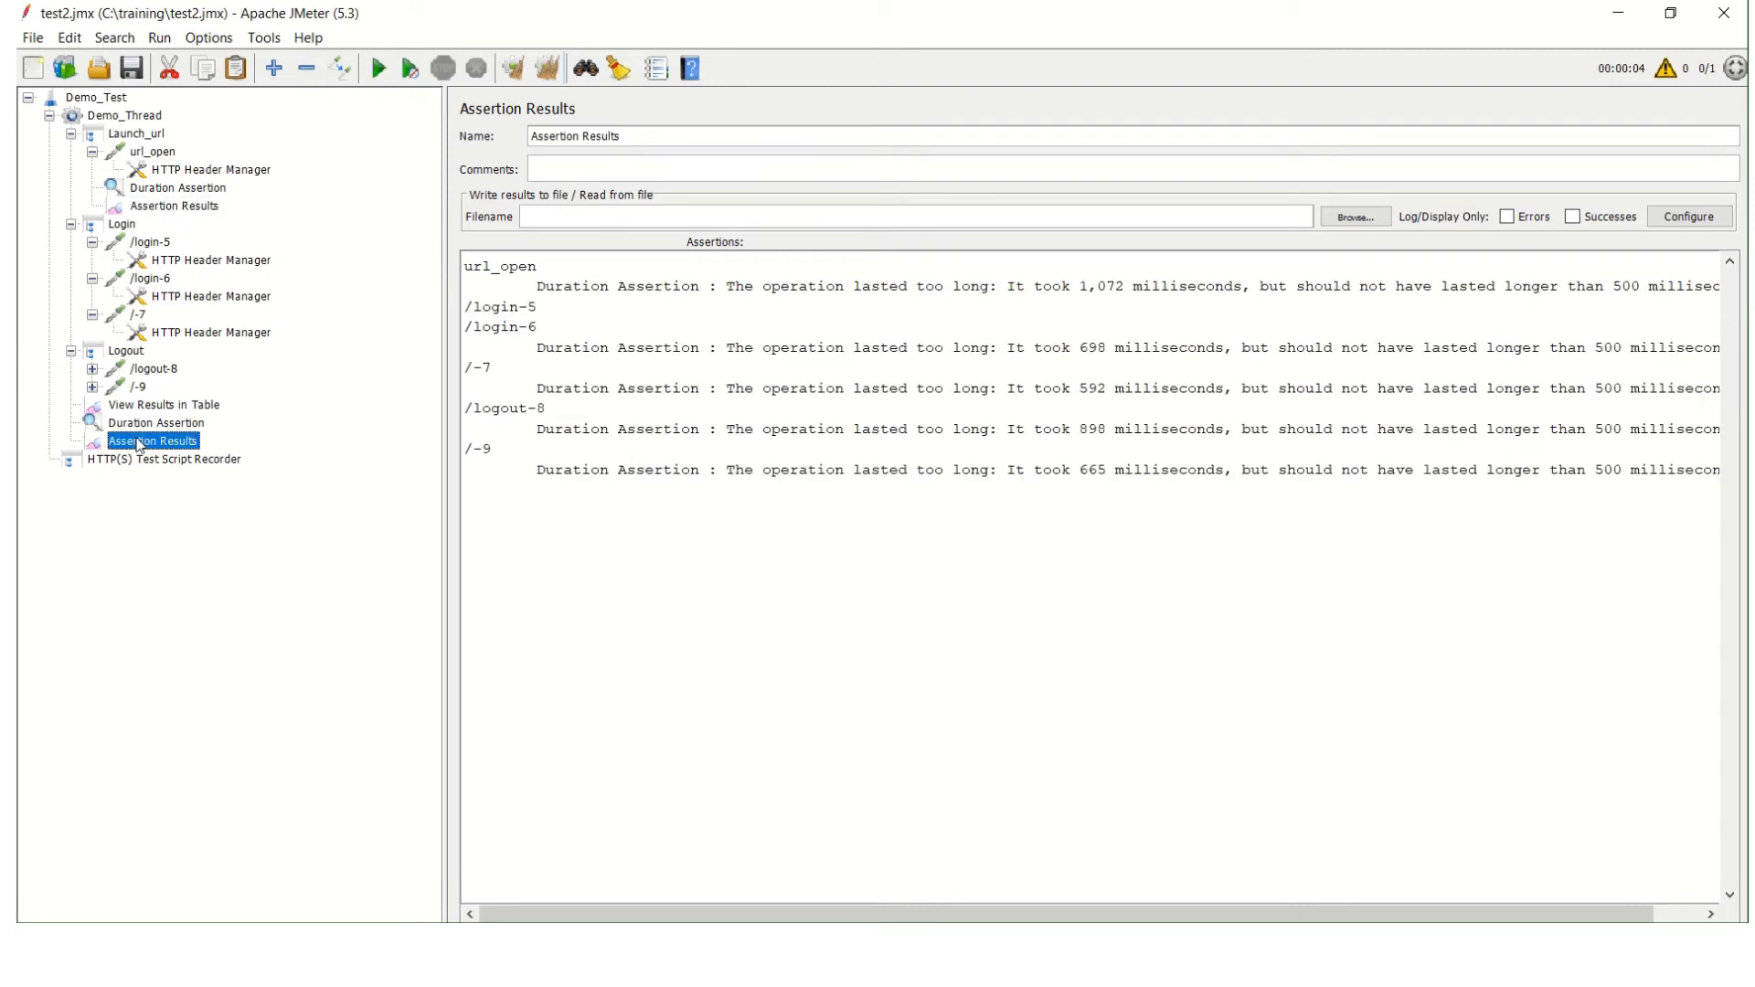
pyautogui.click(158, 211)
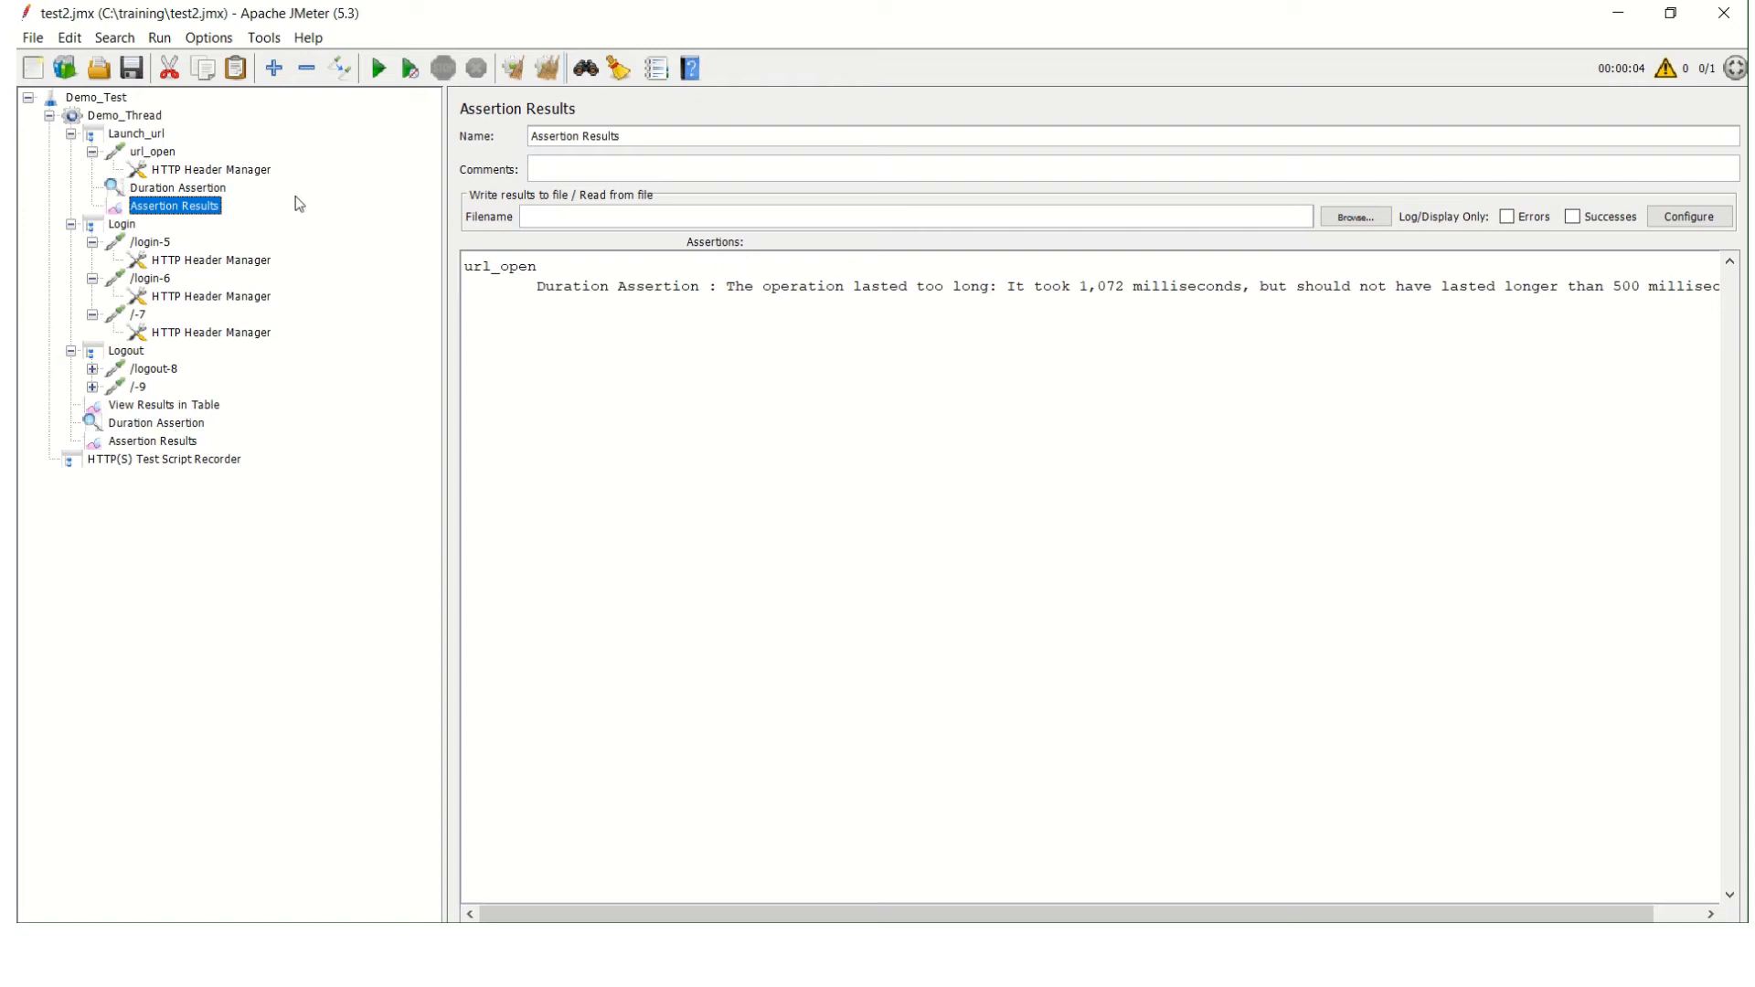
pyautogui.click(168, 155)
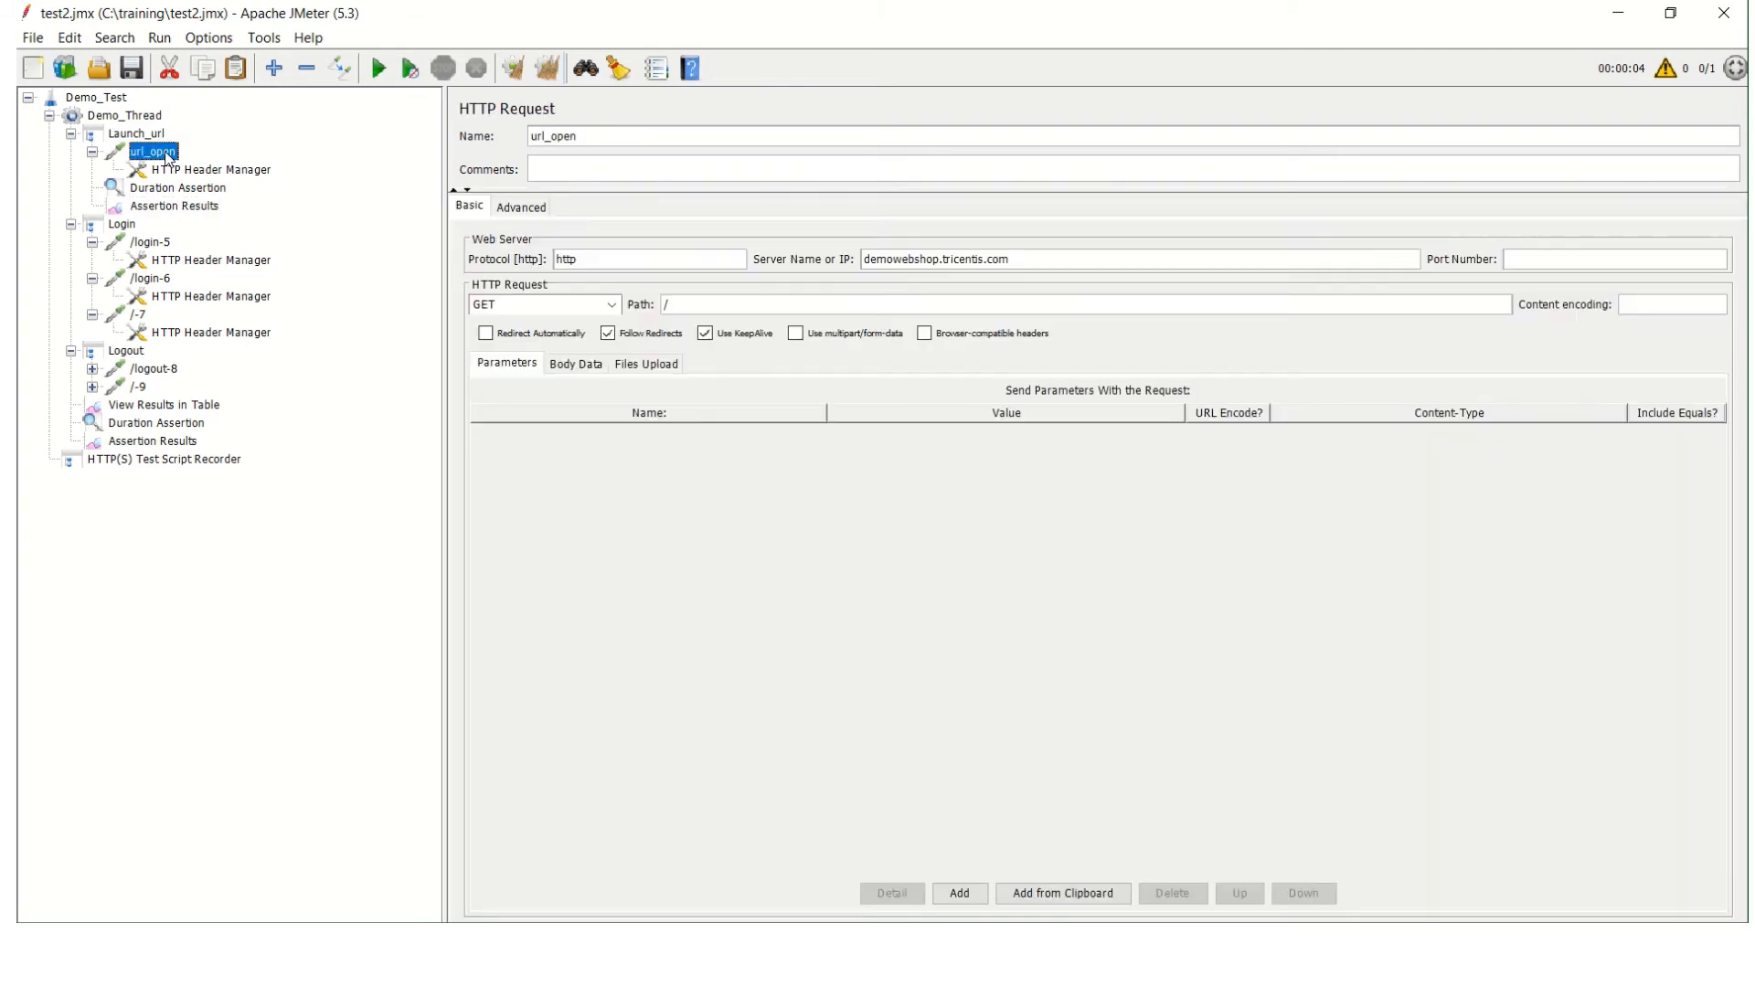
pyautogui.click(151, 442)
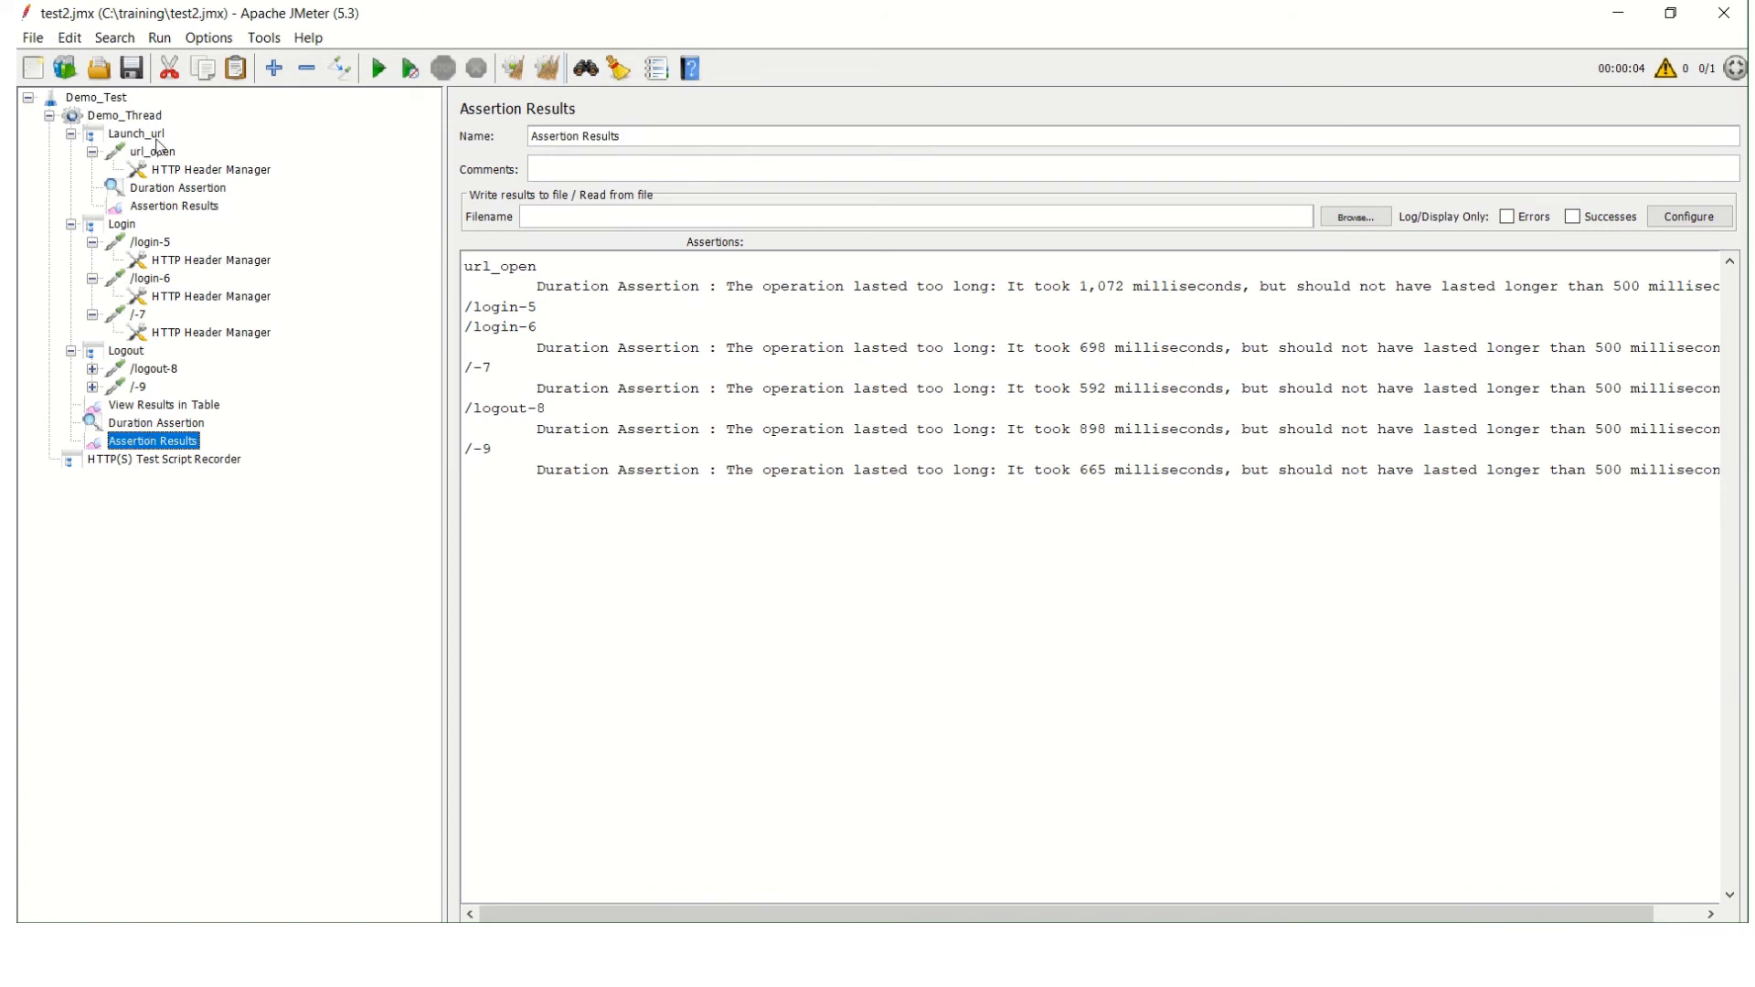
pyautogui.click(188, 207)
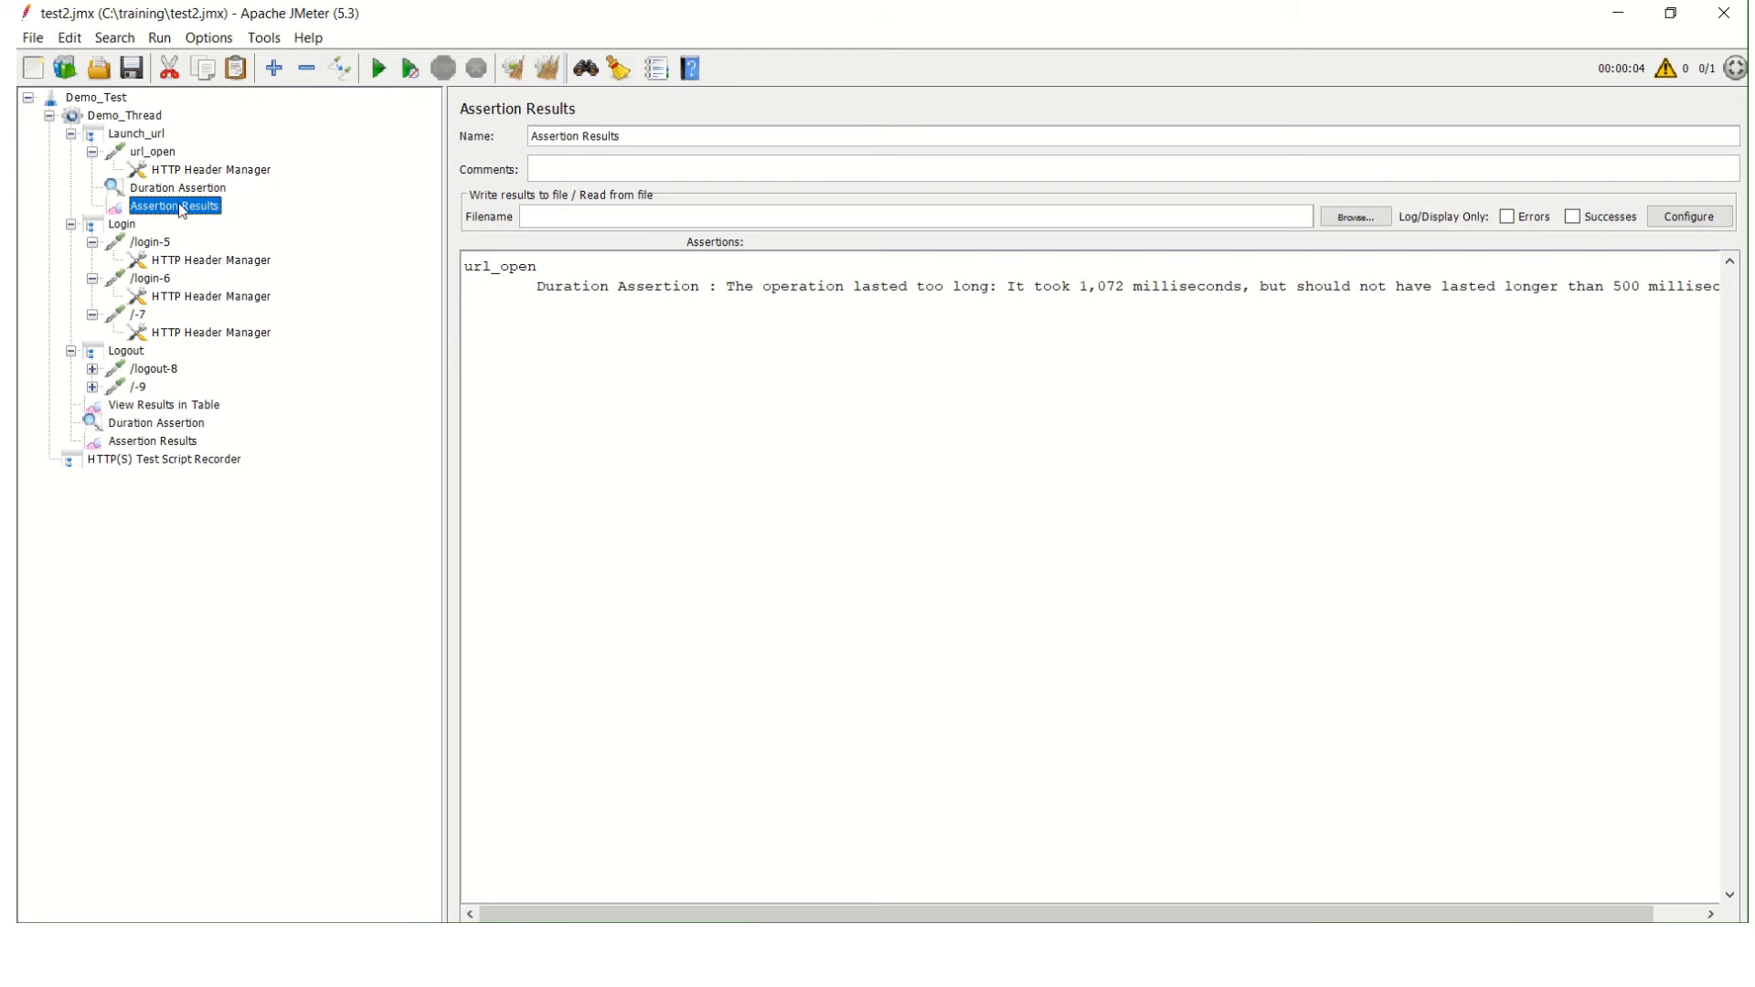
pyautogui.click(167, 447)
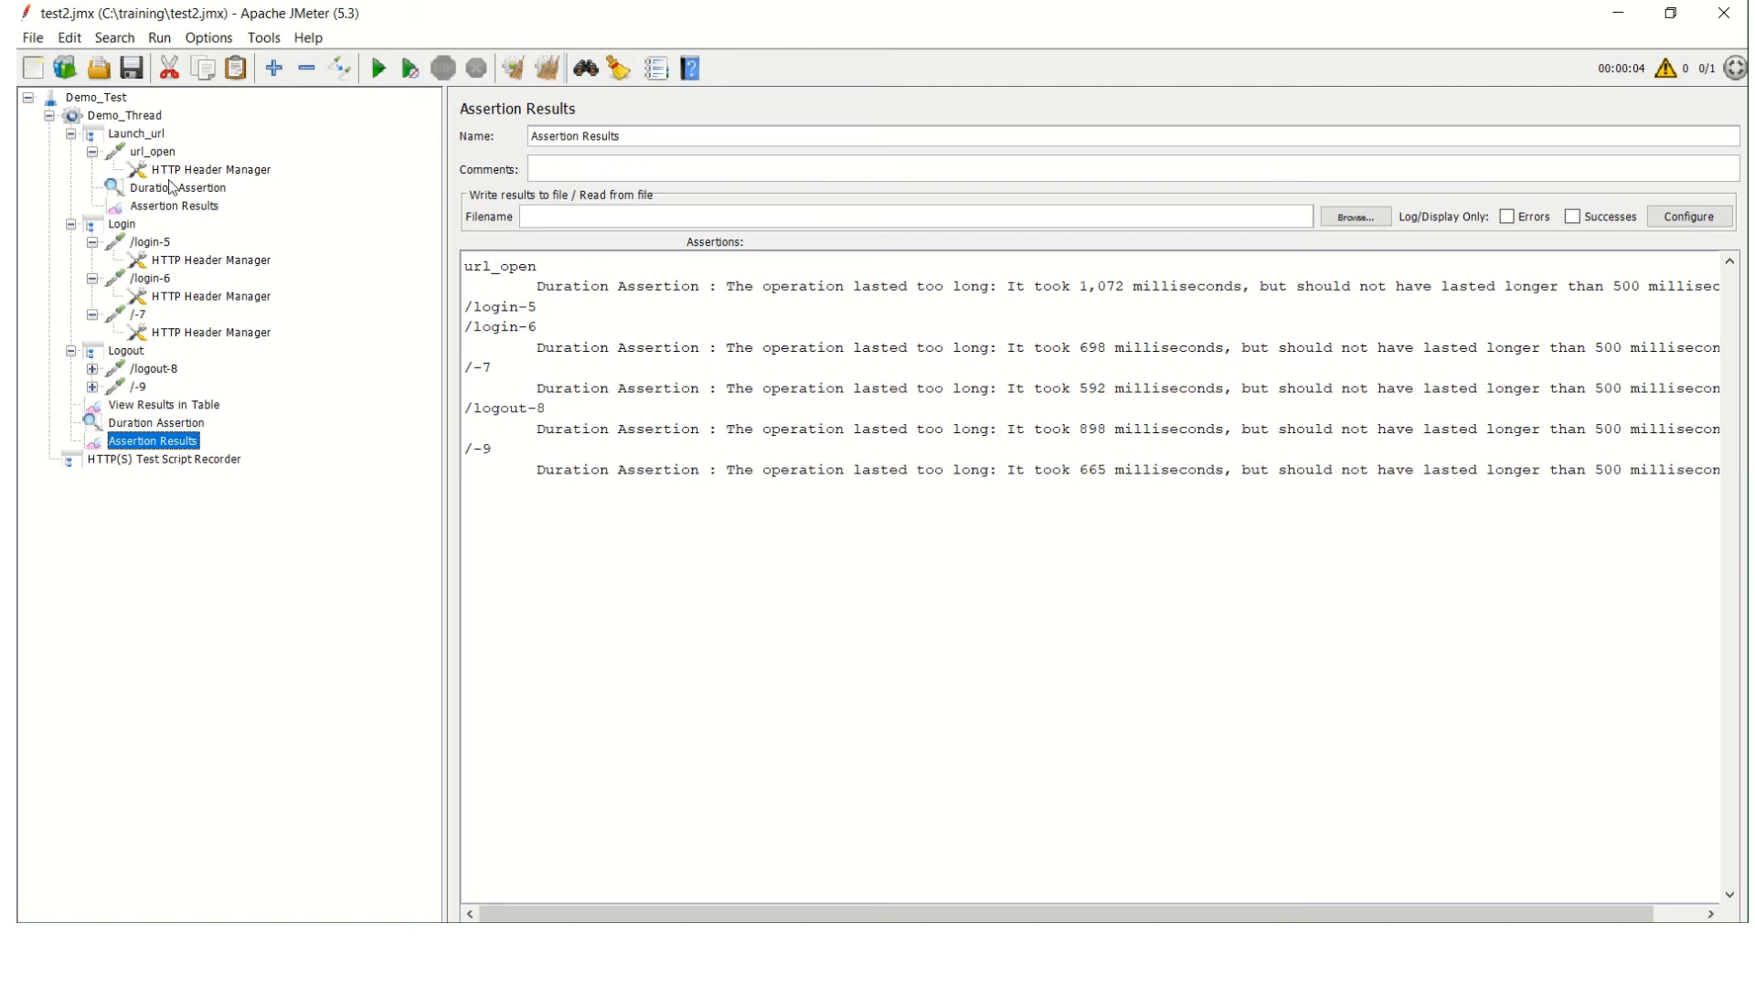
pyautogui.rightClick(143, 137)
pyautogui.moveTo(332, 155)
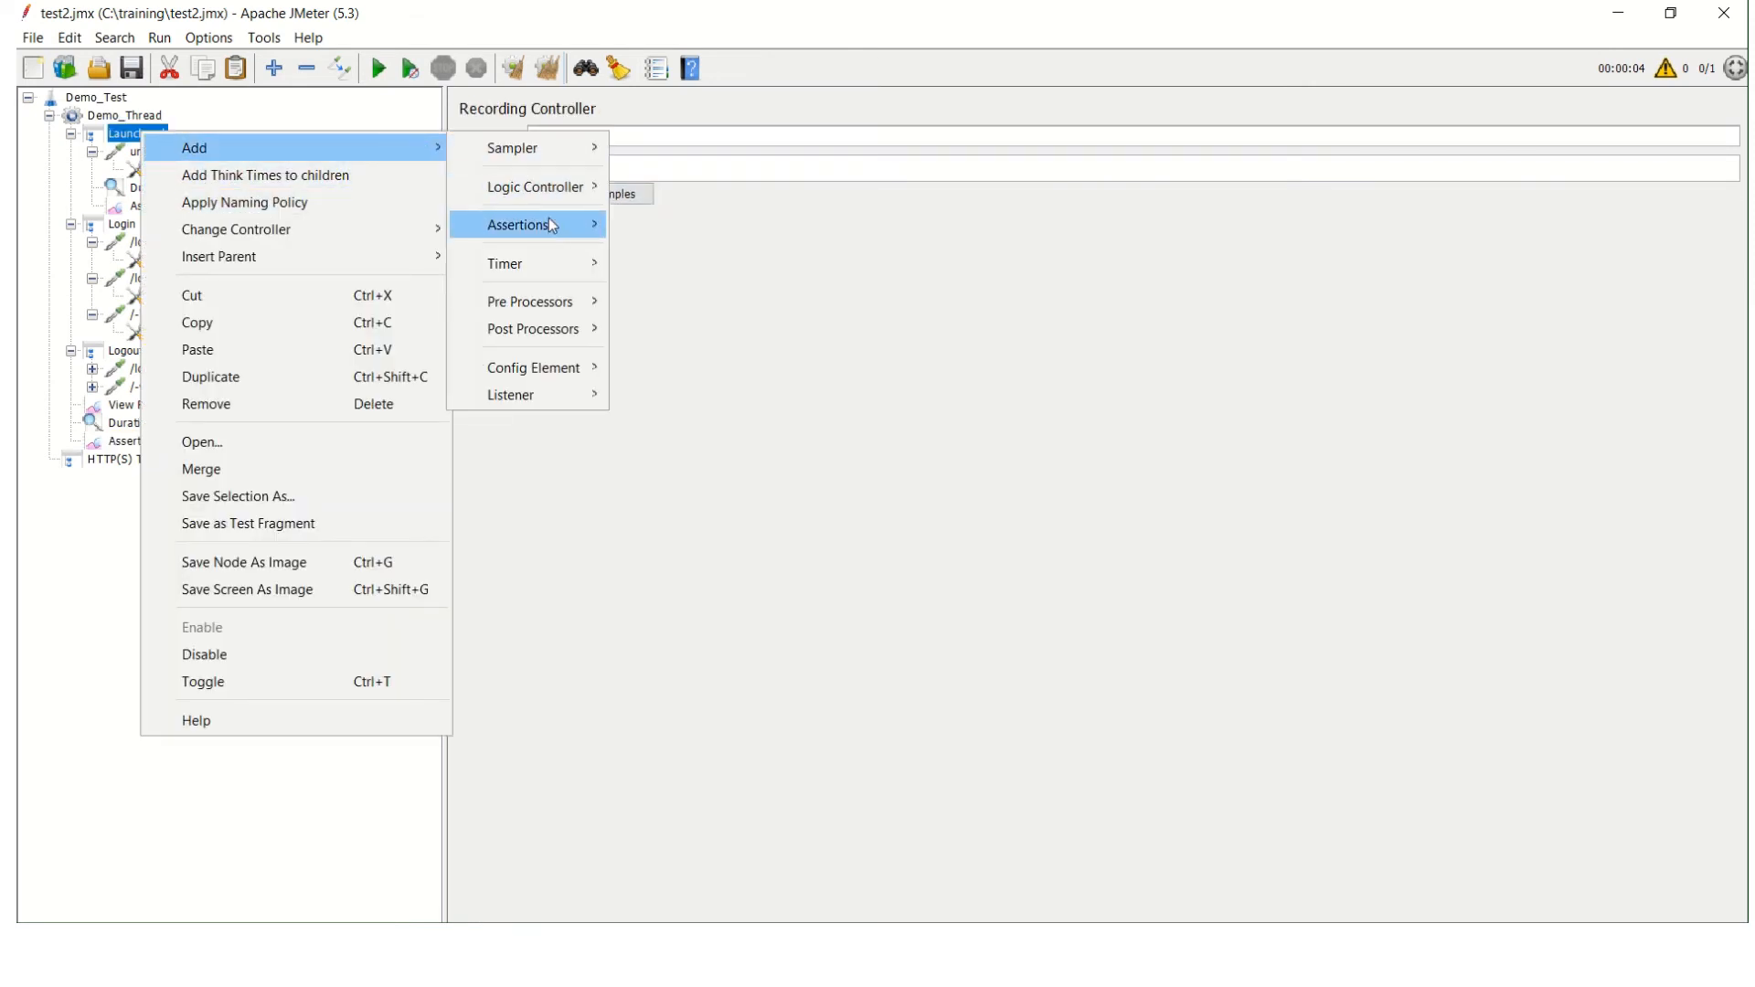
pyautogui.moveTo(552, 225)
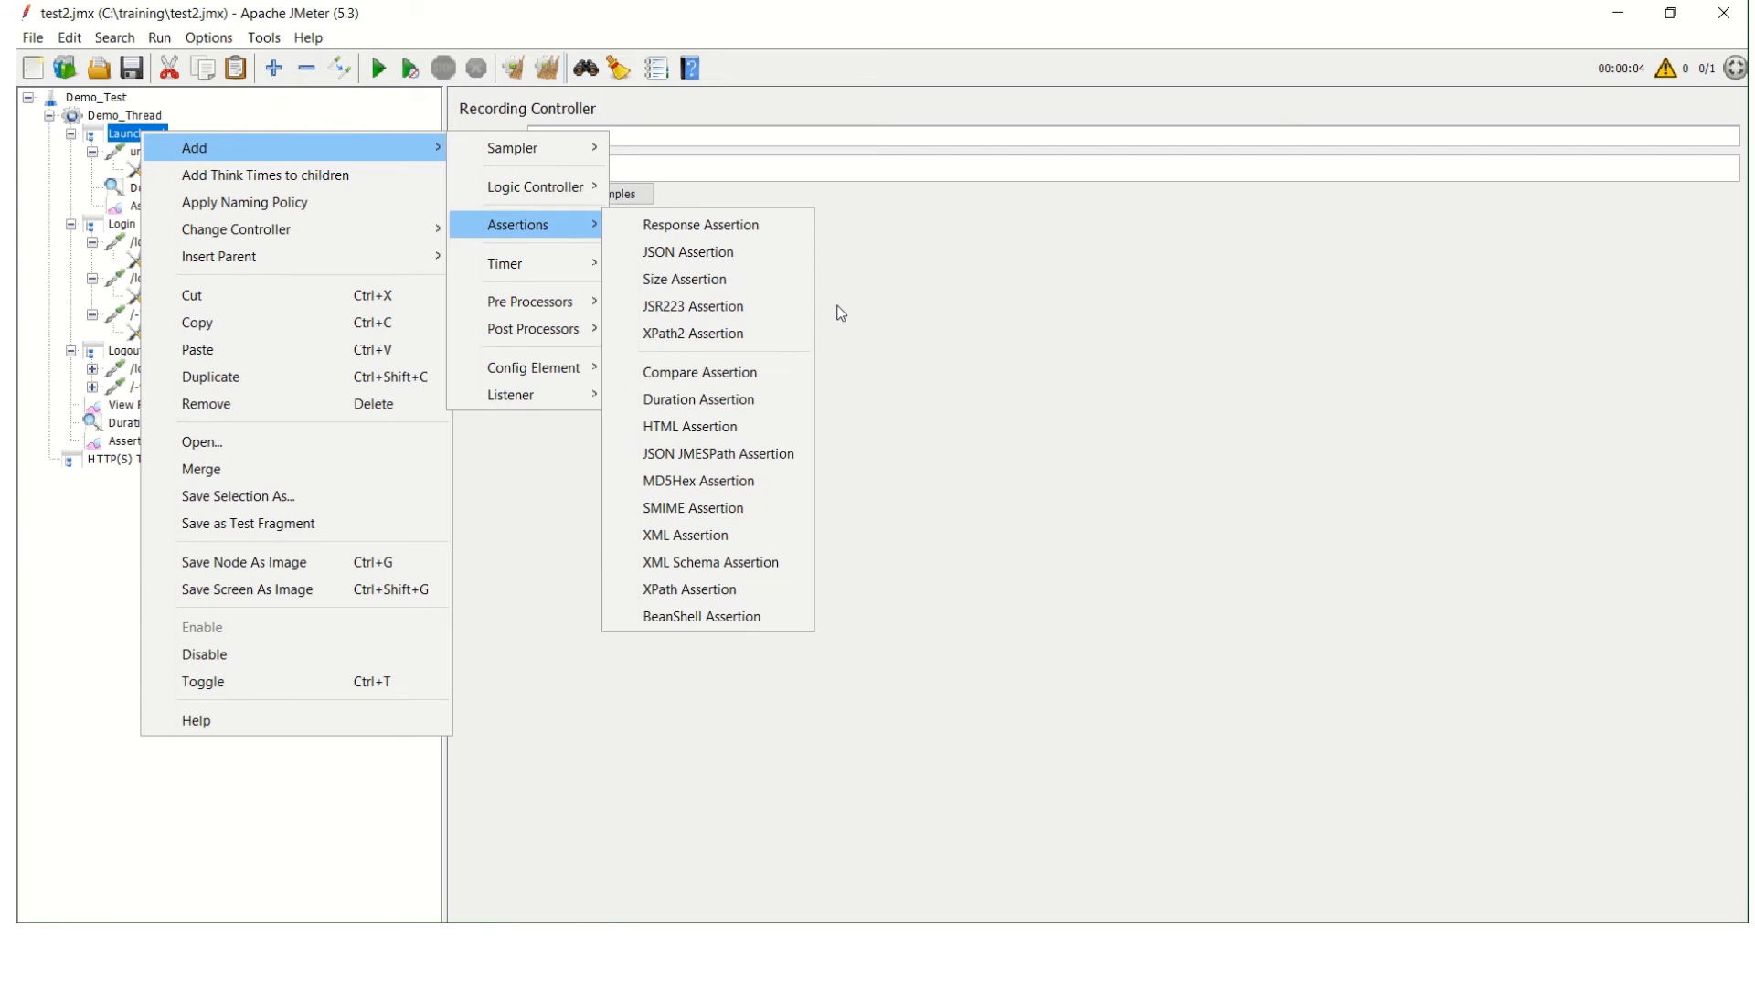
pyautogui.click(968, 325)
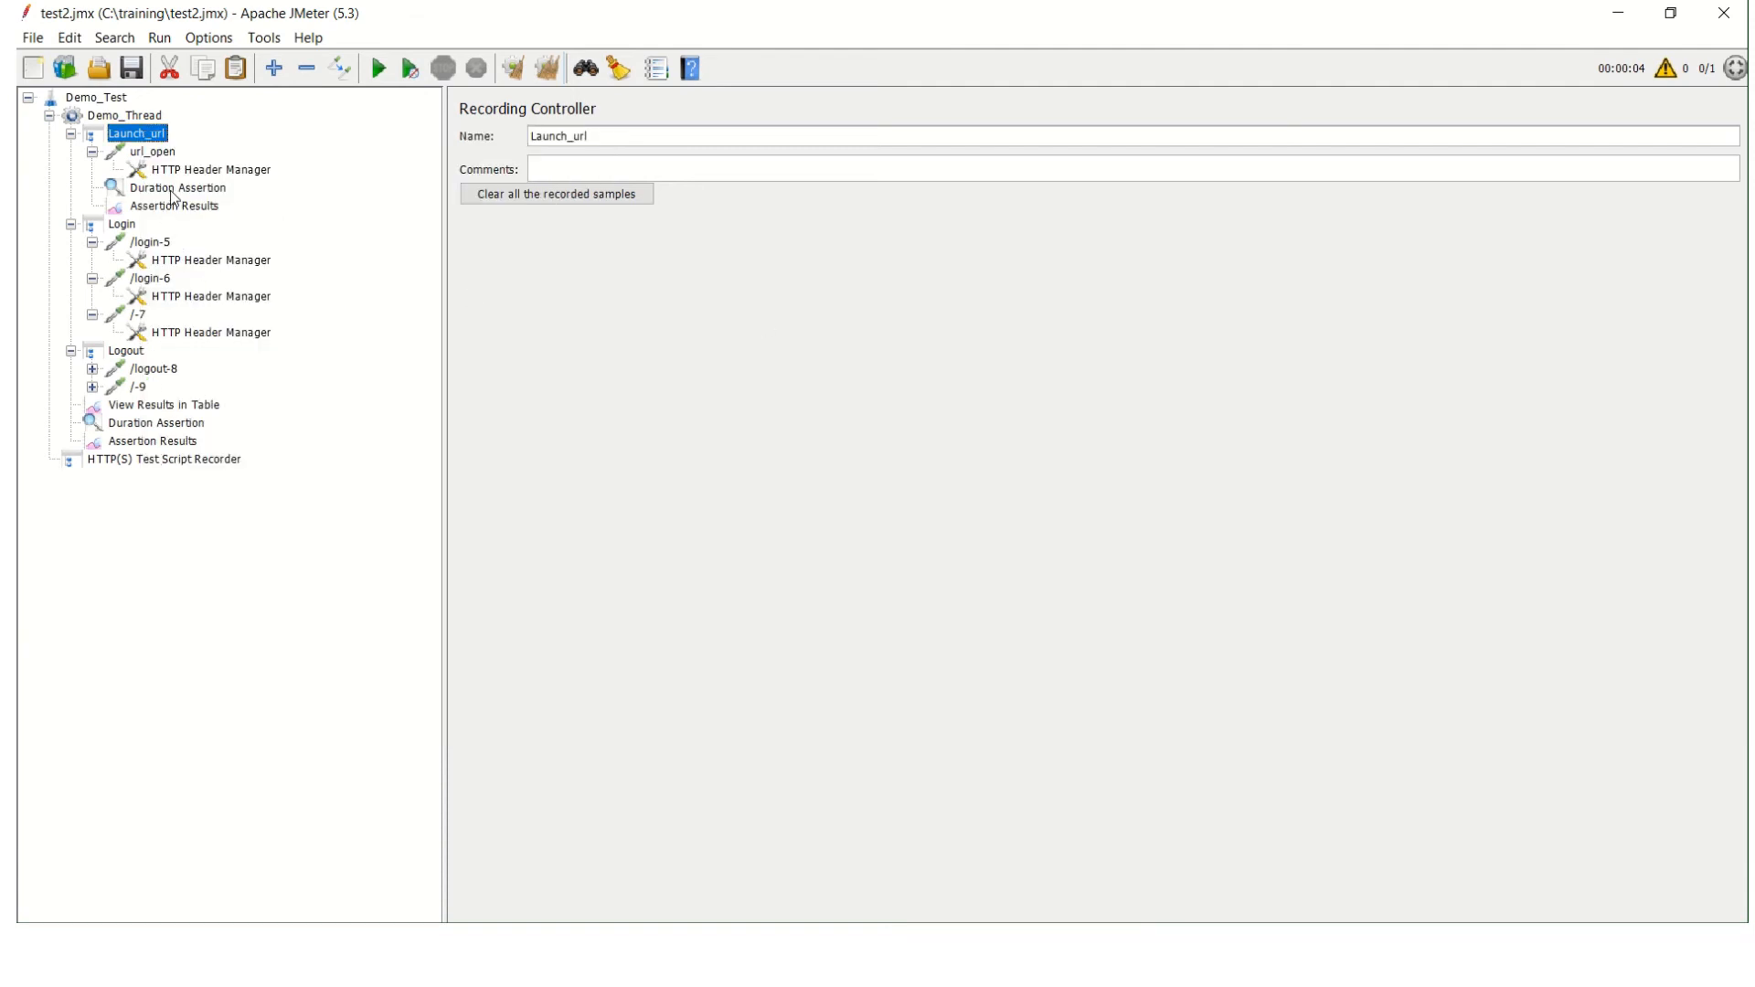
# Remove the Duration Assertion from the Launch_url controller.
pyautogui.click(202, 190)
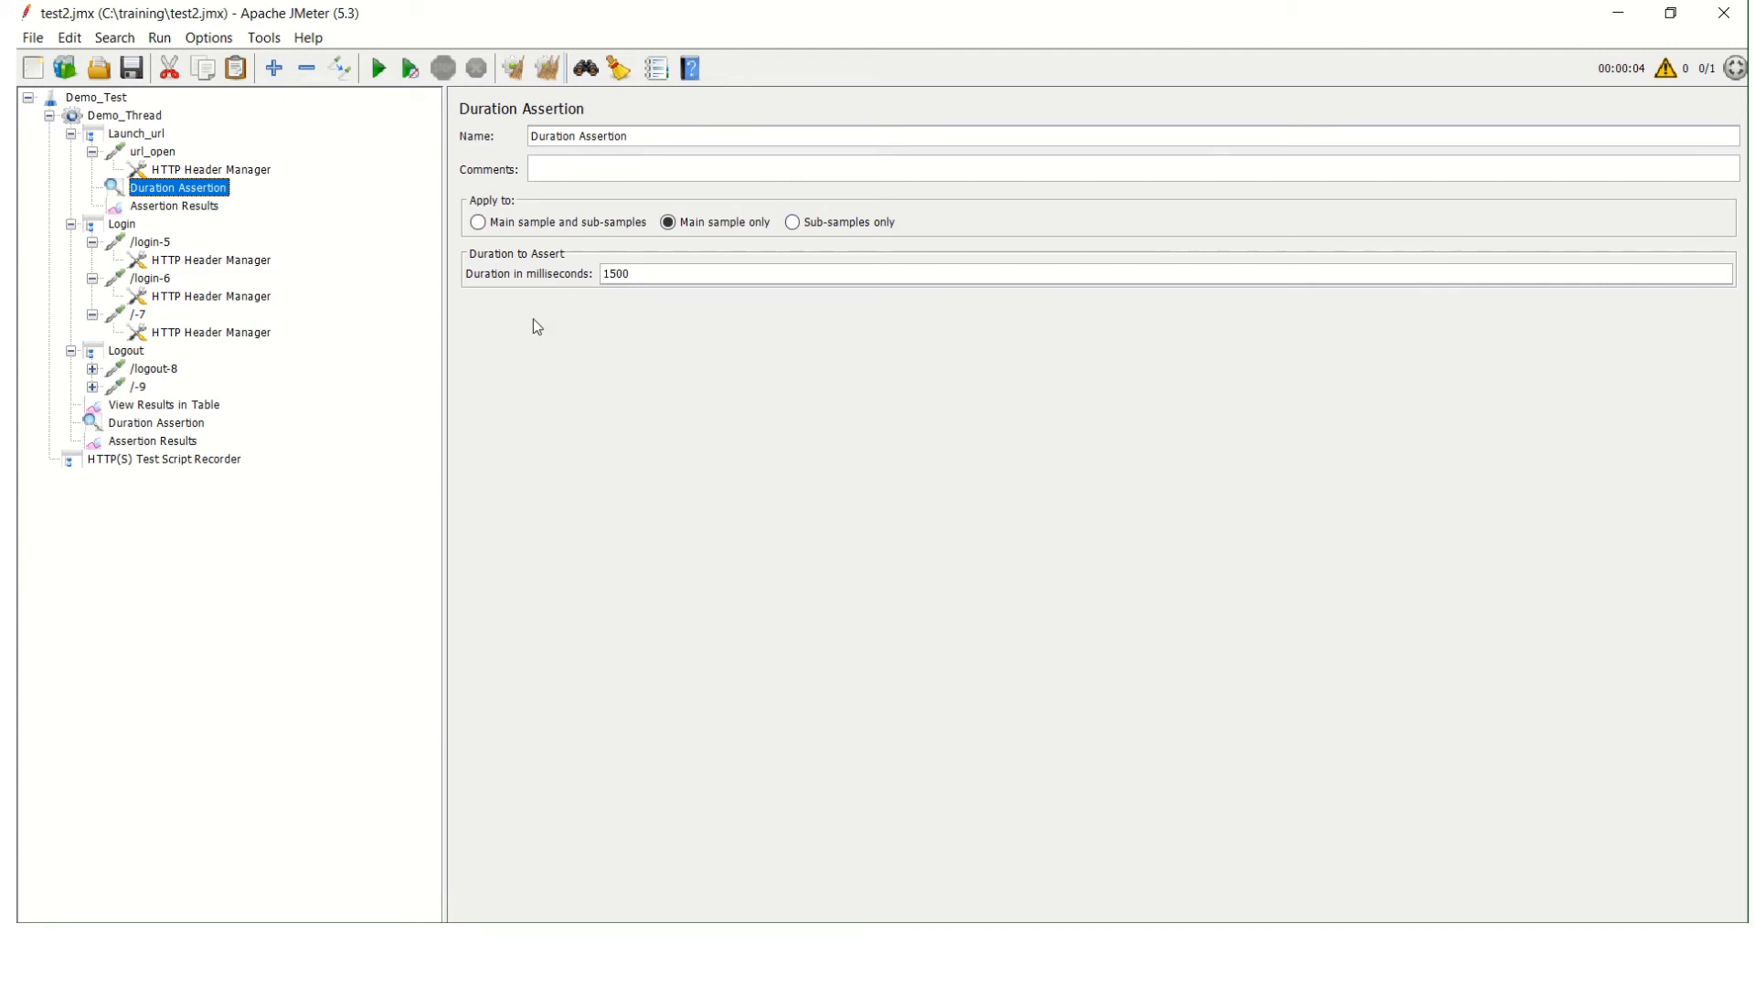
pyautogui.rightClick(194, 198)
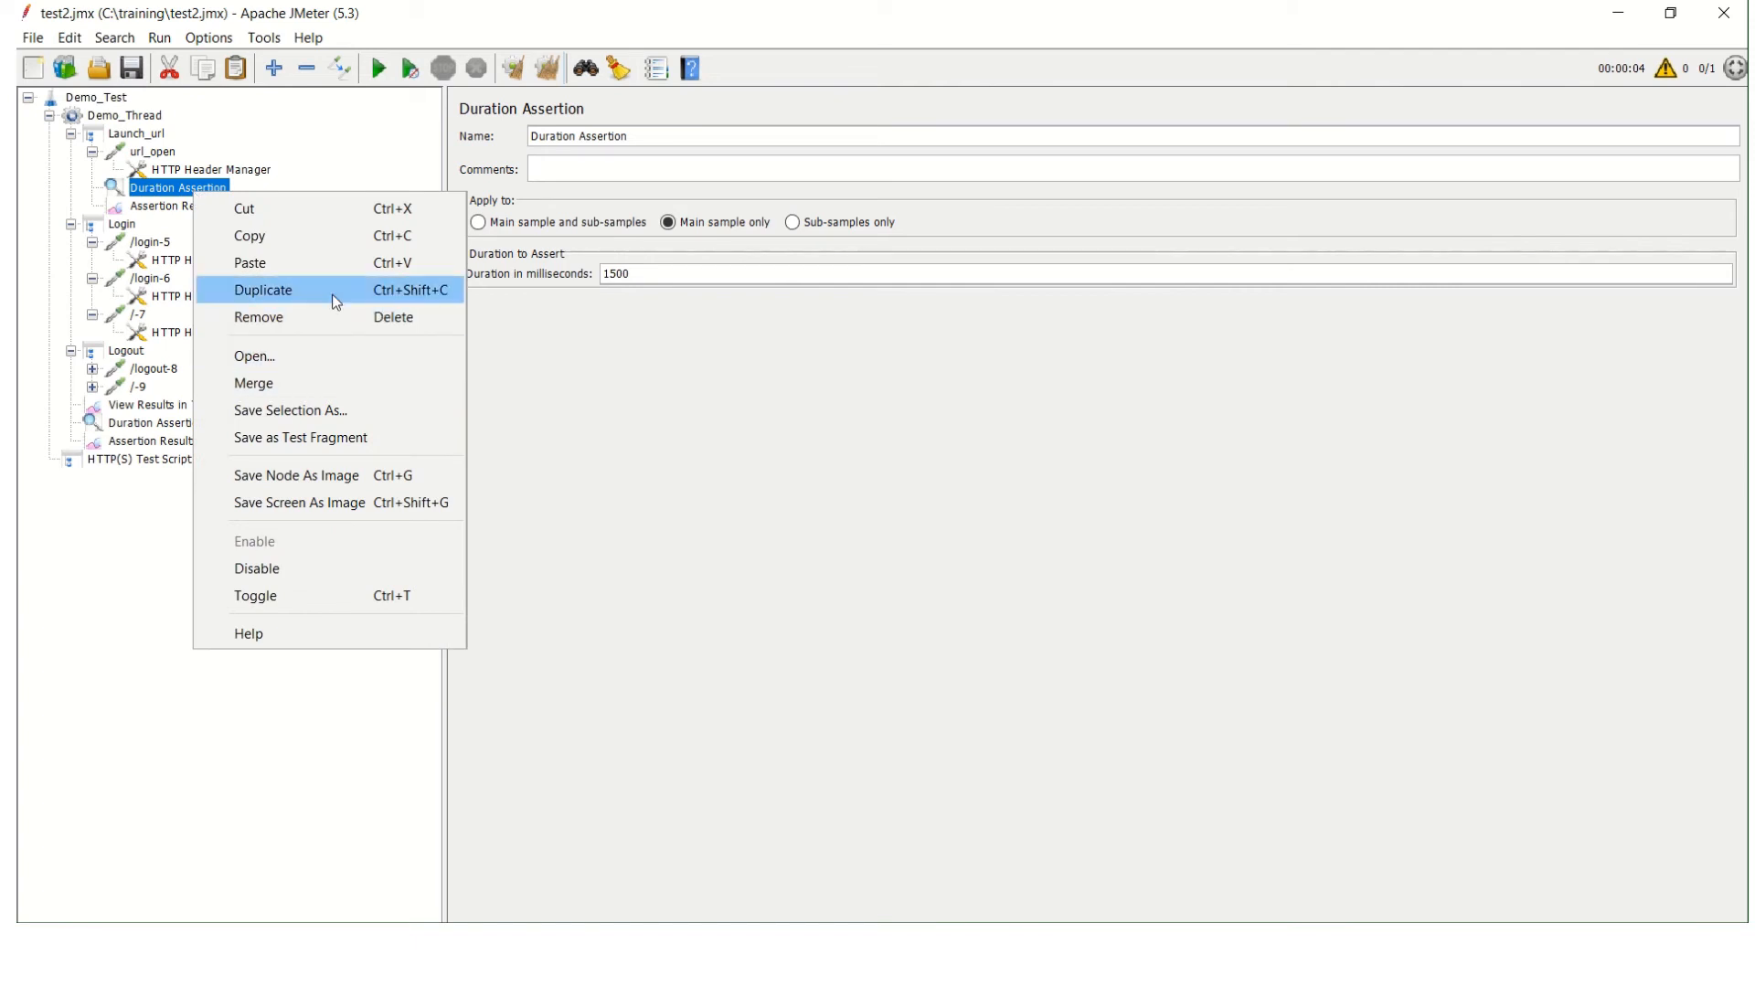
pyautogui.click(320, 316)
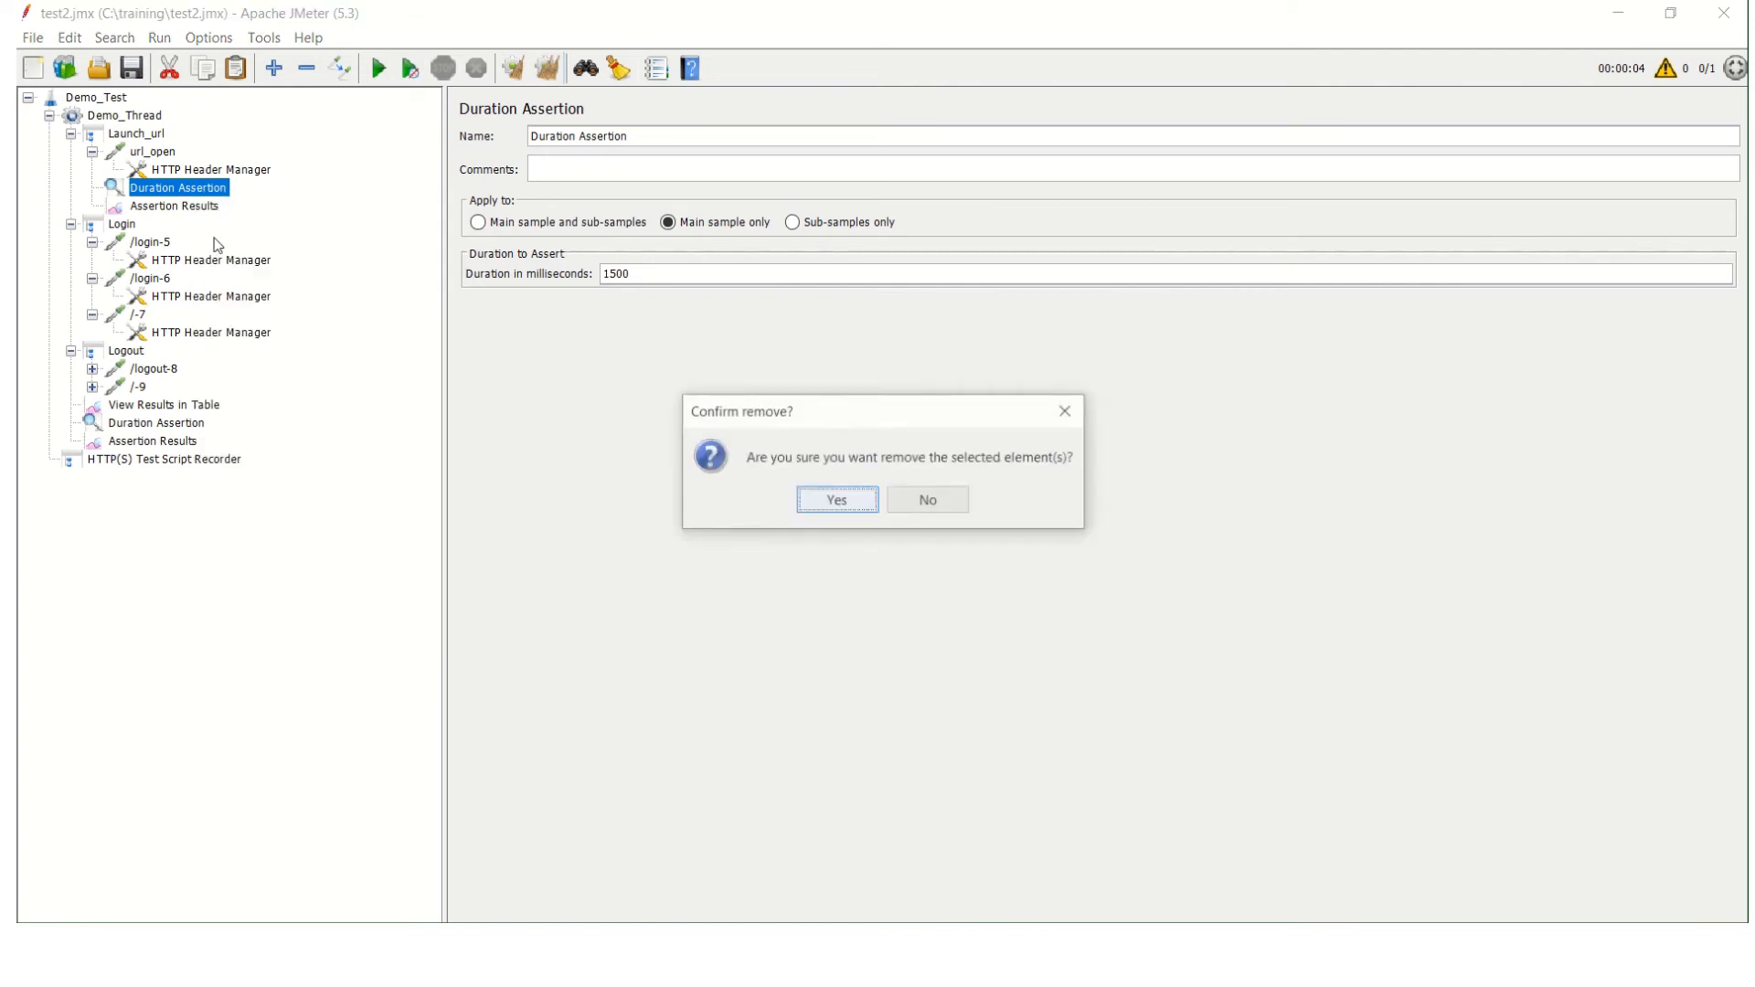
pyautogui.click(836, 505)
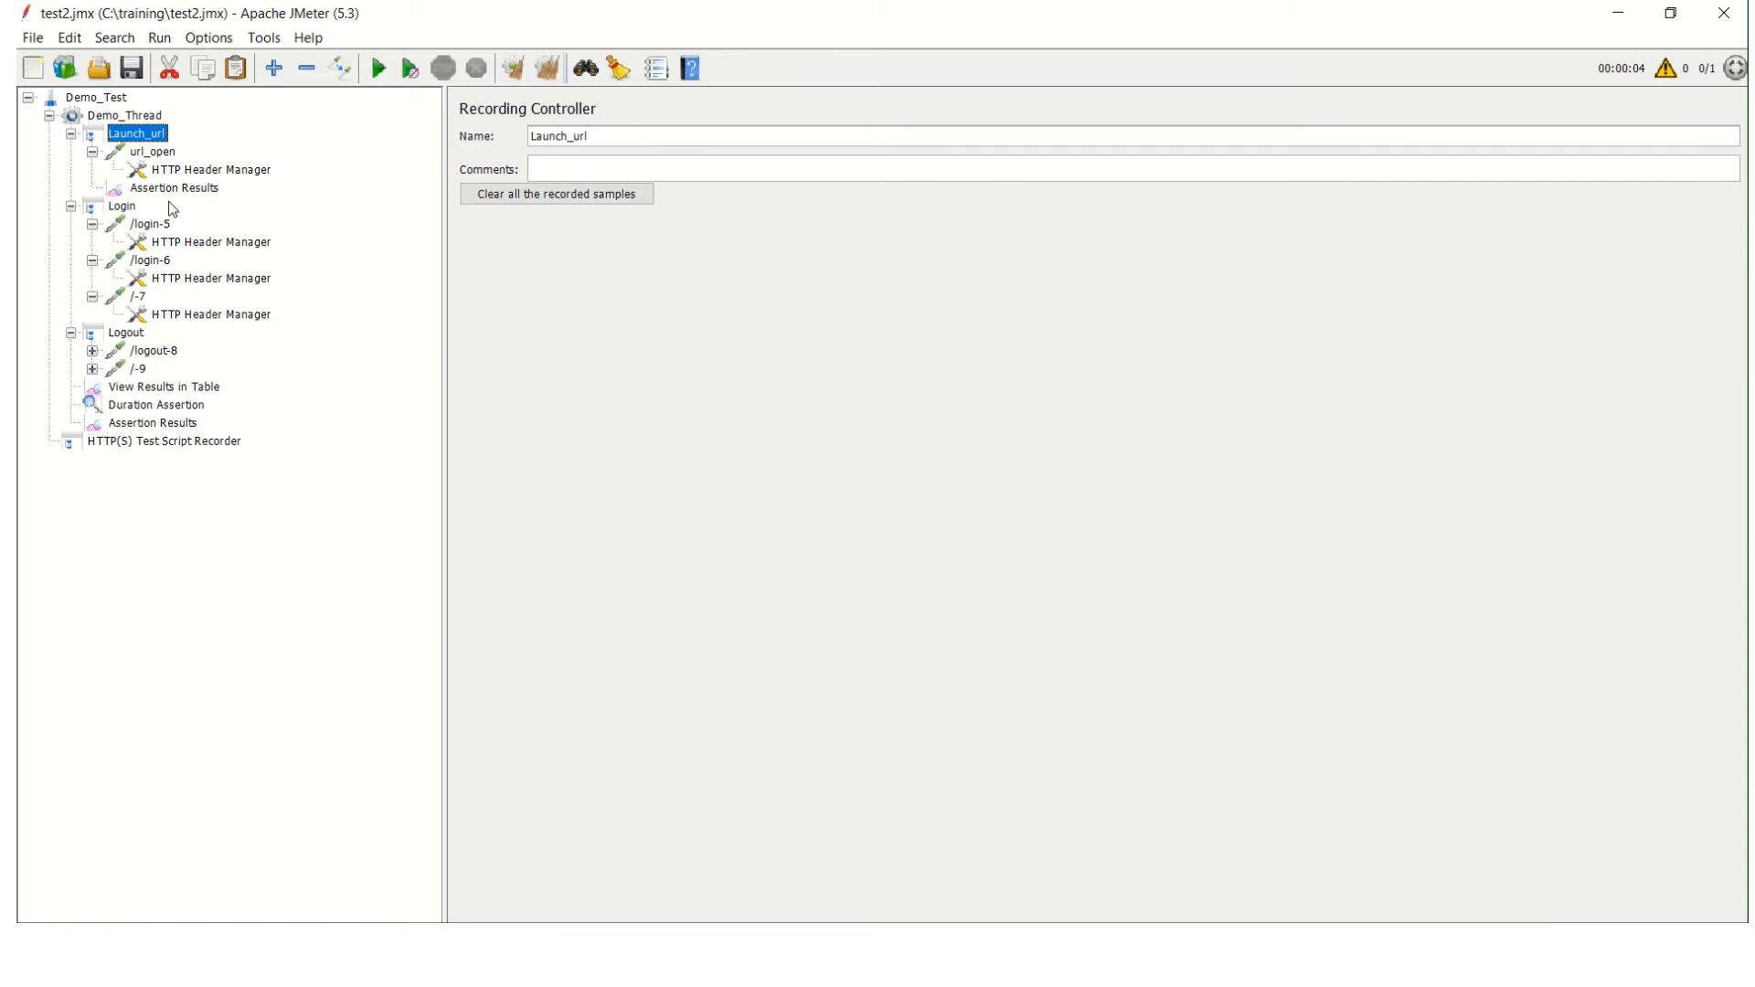
# Remove the Assertion Results listener from the Launch_url controller.
pyautogui.rightClick(185, 198)
pyautogui.click(174, 196)
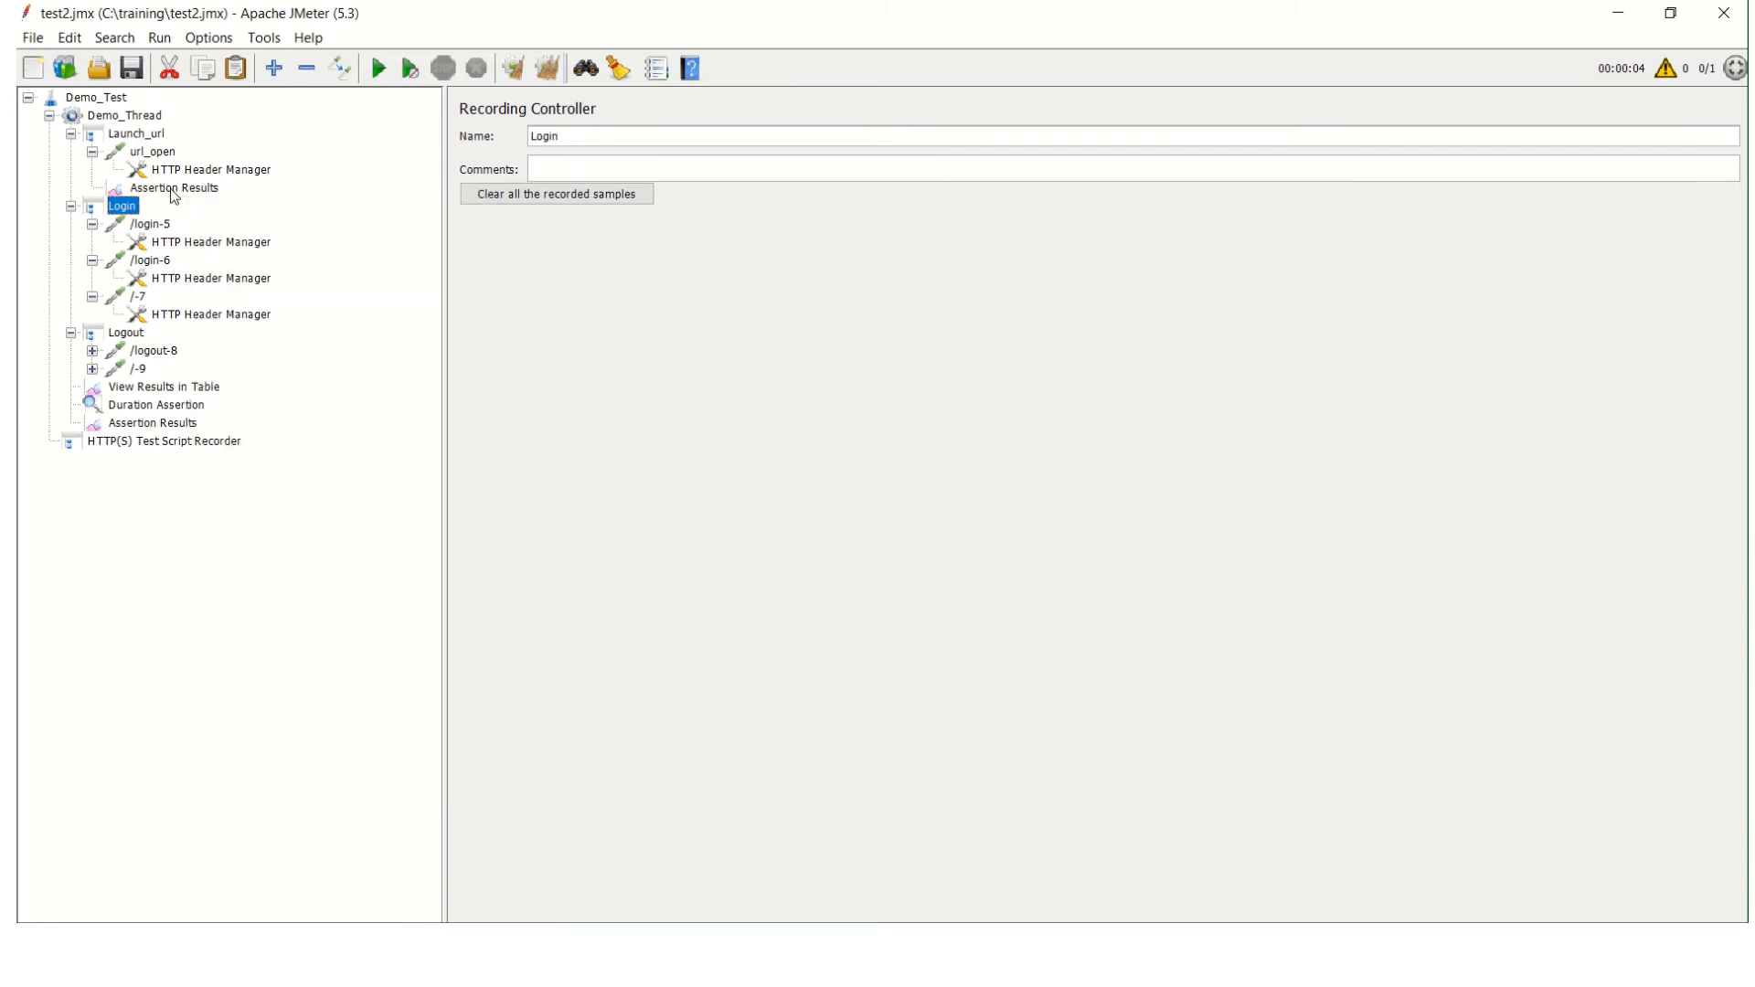
pyautogui.rightClick(170, 189)
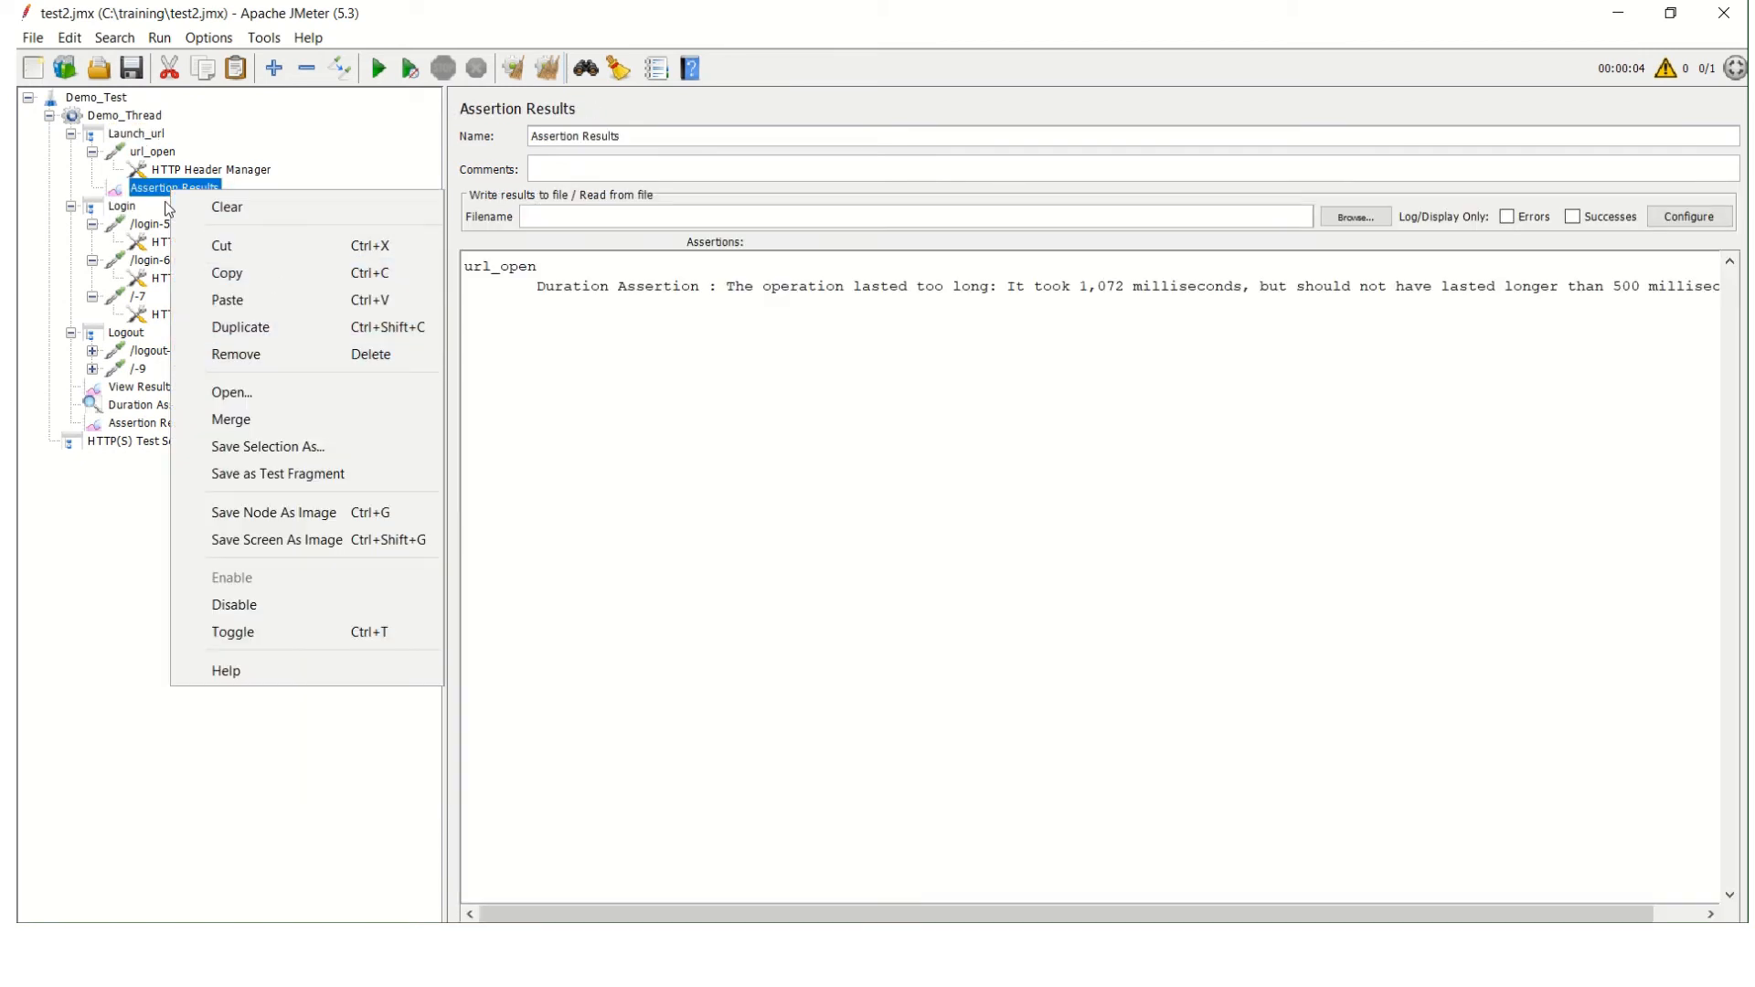
pyautogui.click(268, 356)
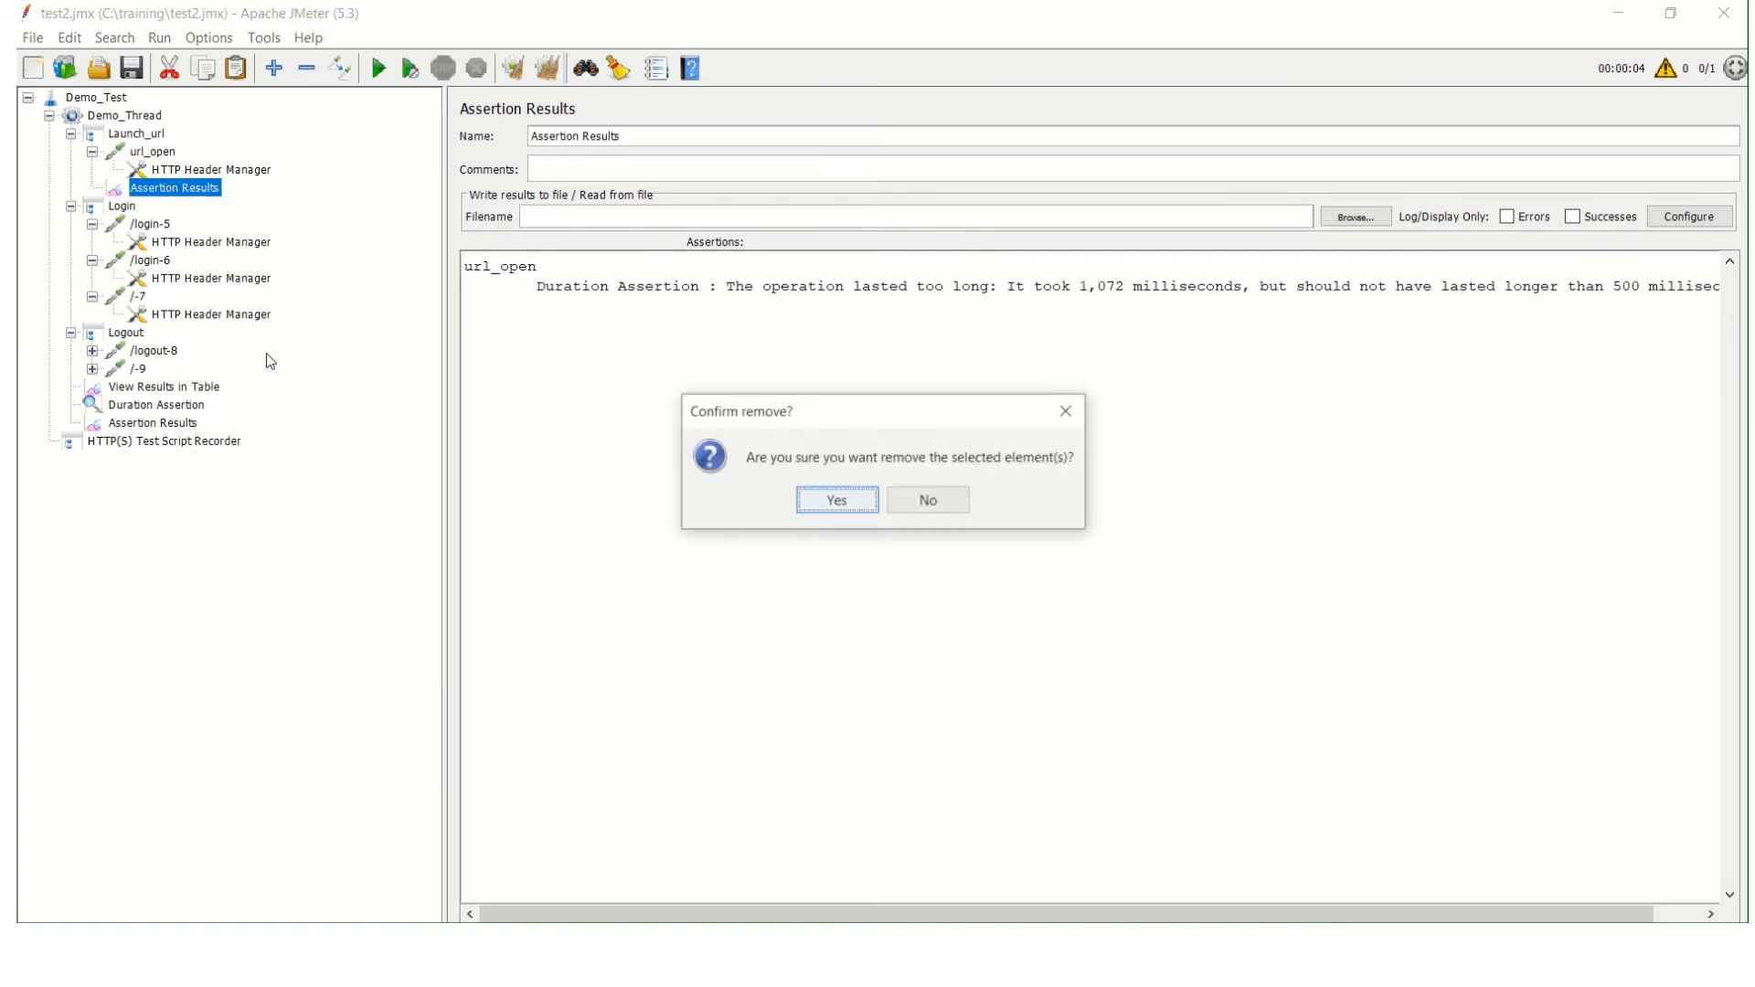
pyautogui.click(838, 501)
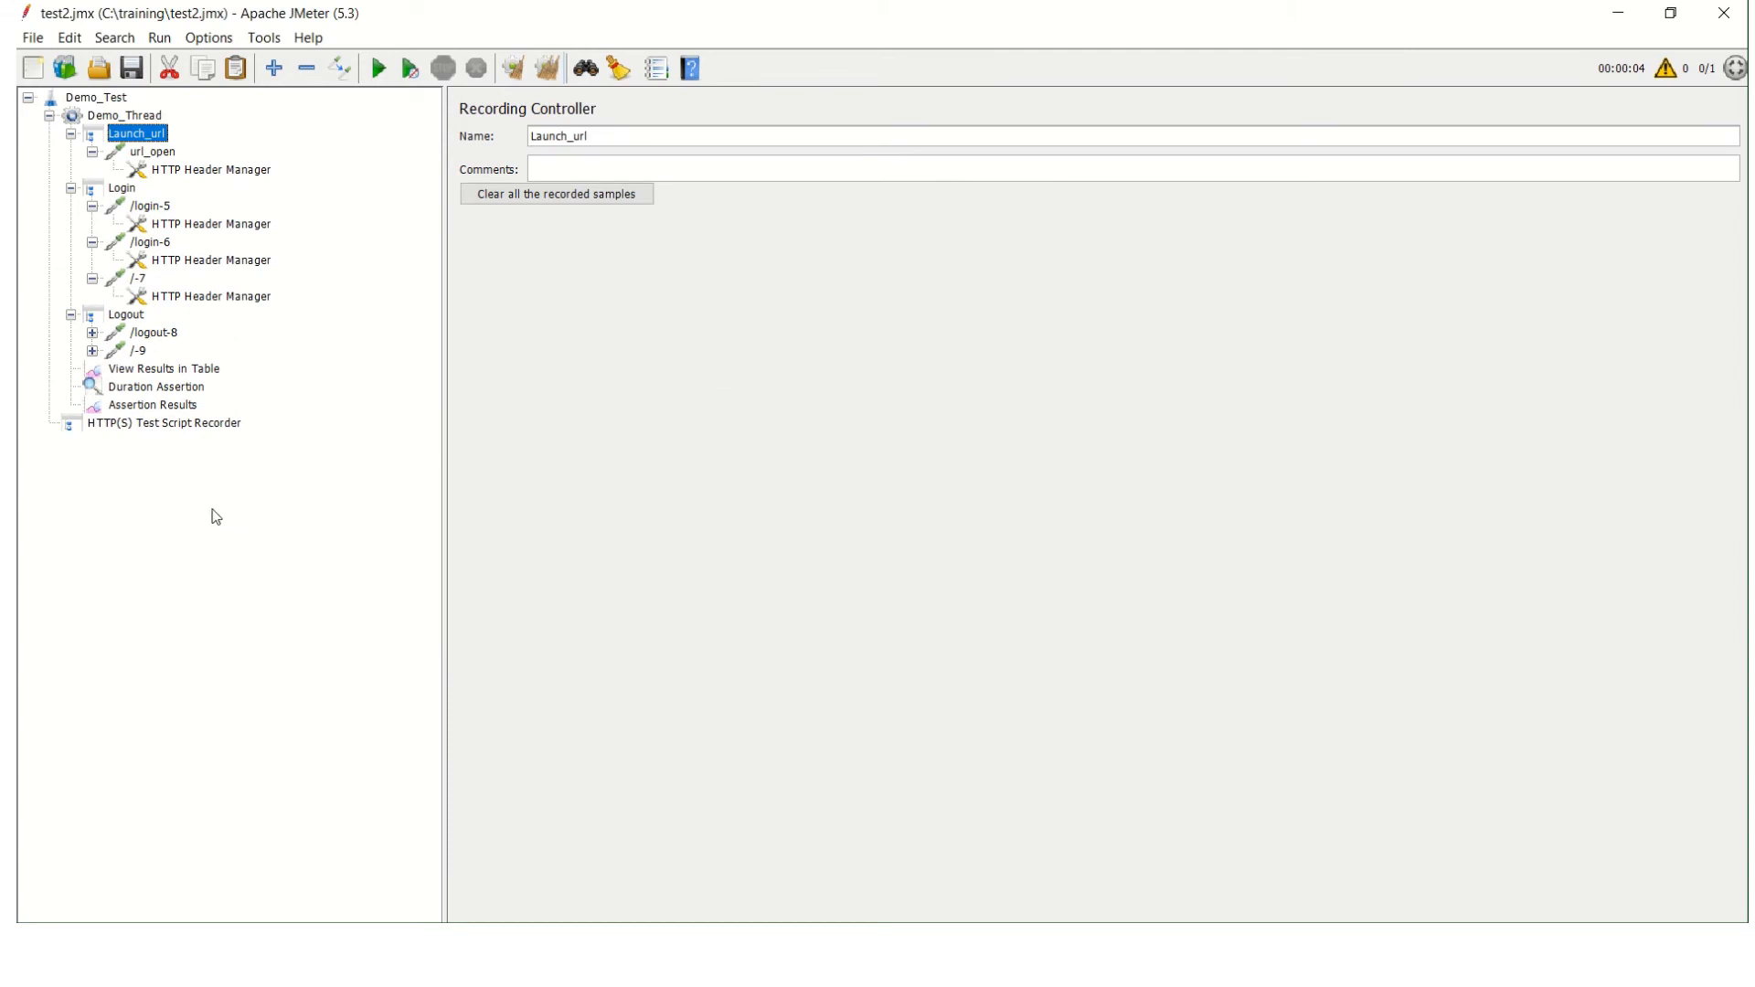
# Set Demo_Thread's number of threads to 10 and clear all previous test results.
pyautogui.rightClick(124, 115)
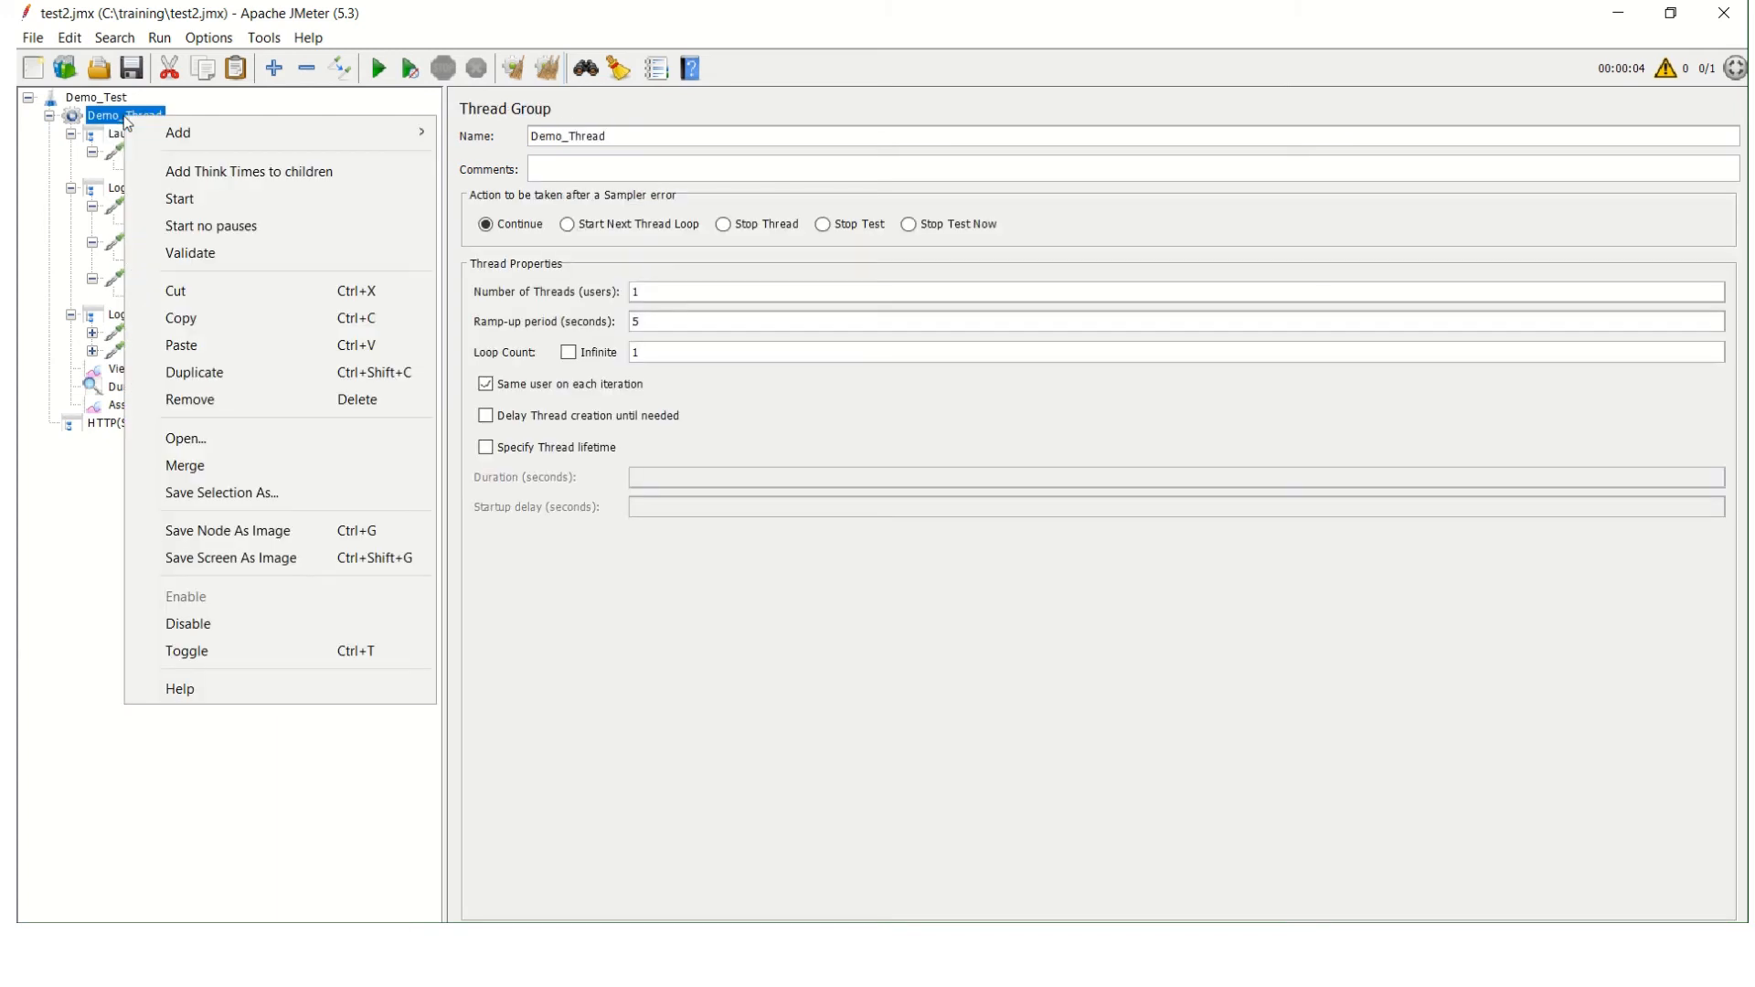
pyautogui.click(752, 389)
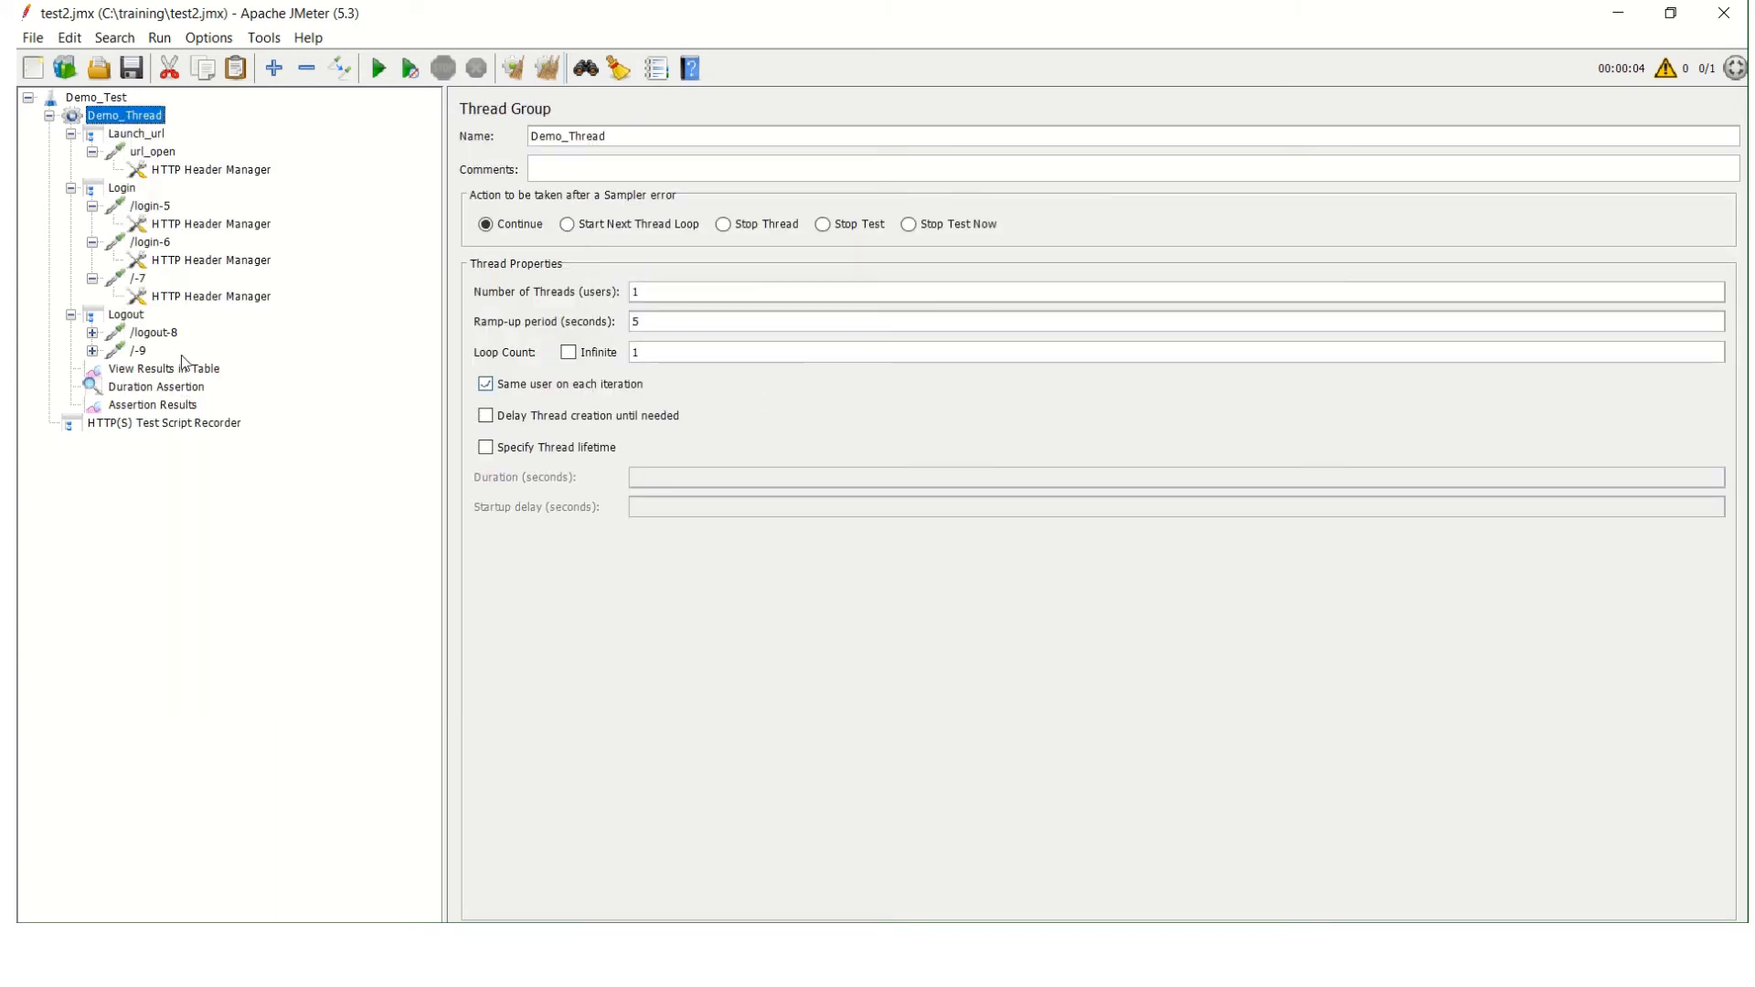
pyautogui.click(165, 408)
pyautogui.click(131, 117)
pyautogui.write('0')
pyautogui.click(196, 369)
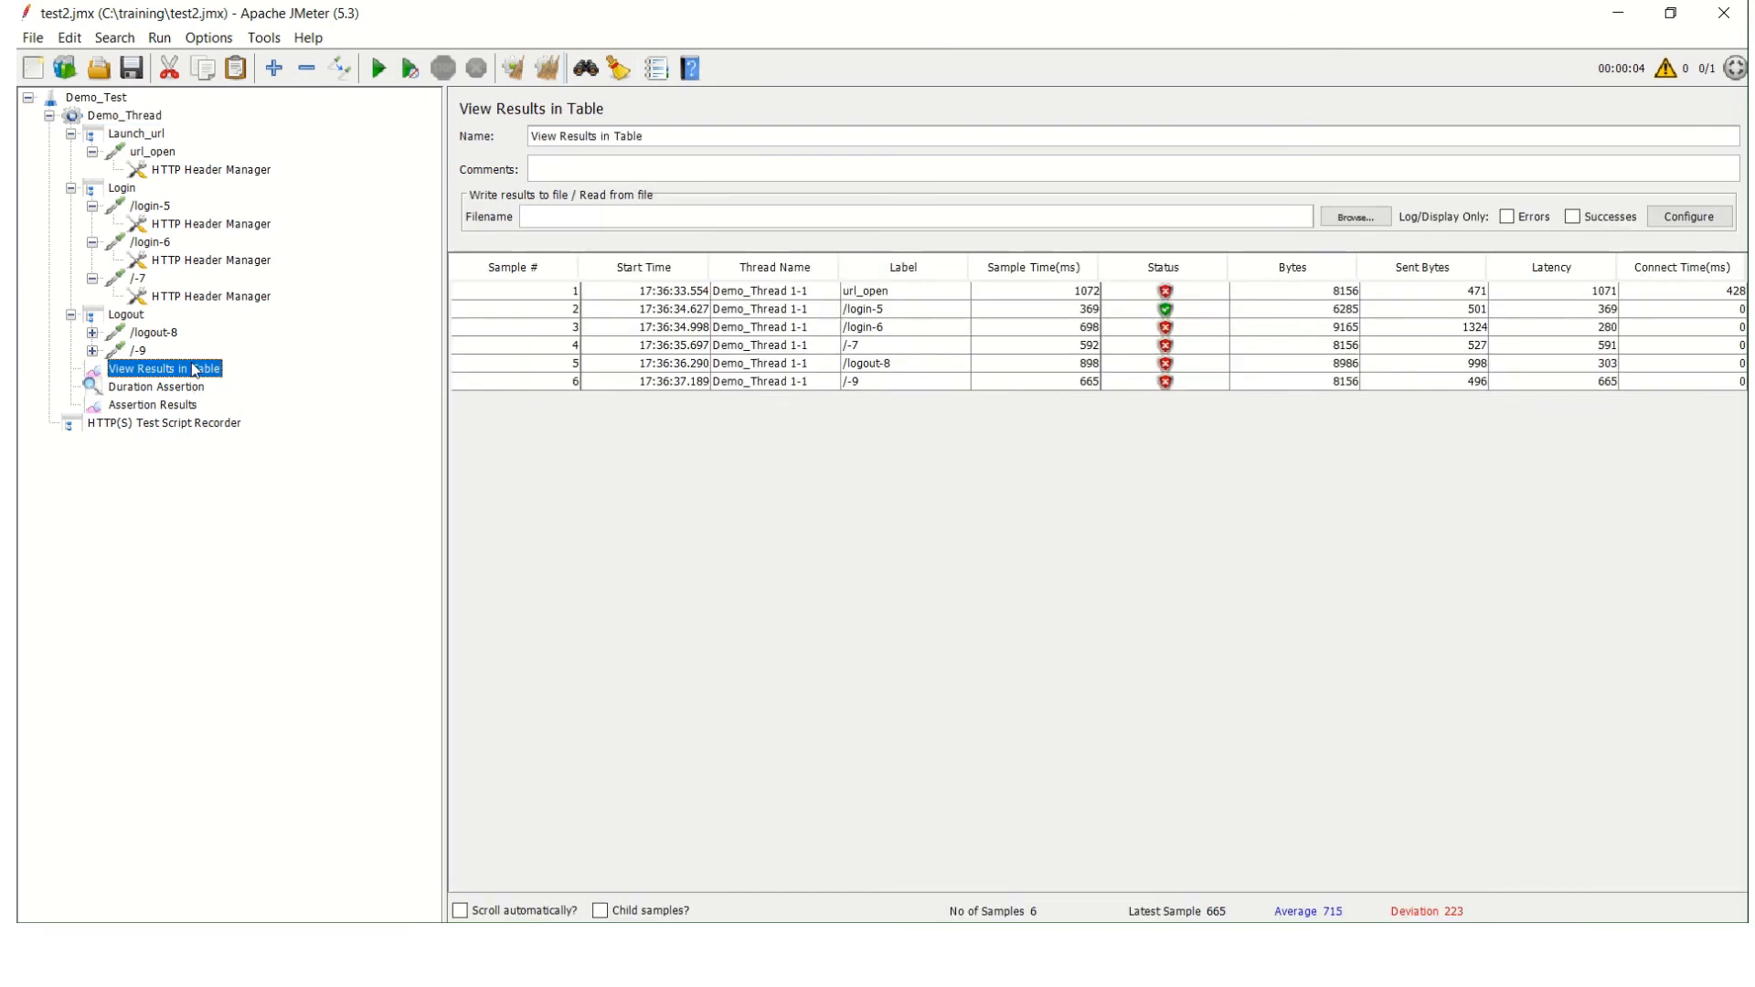
pyautogui.click(548, 71)
# Set the duration of Demo_Thread's Duration Assertion to 1800 milliseconds.
pyautogui.click(140, 391)
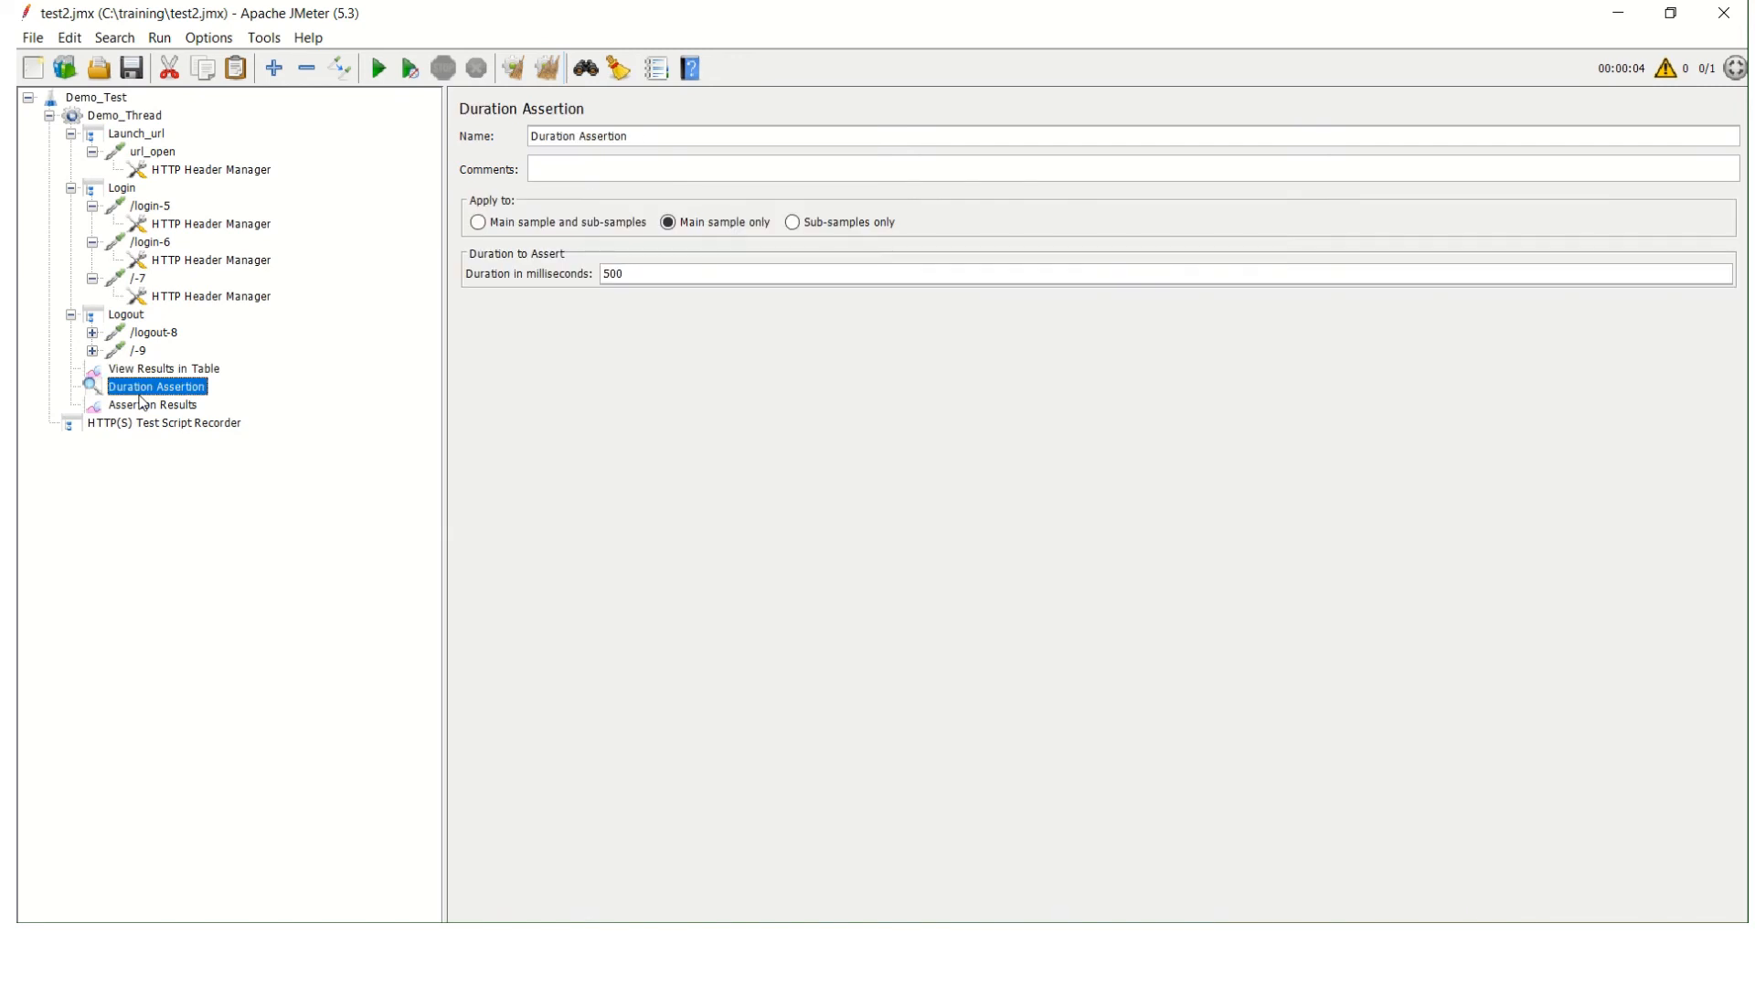
pyautogui.click(158, 410)
pyautogui.click(166, 386)
pyautogui.write('18')
# Run the test with the 10 threads and review all samples in the results table.
pyautogui.click(115, 117)
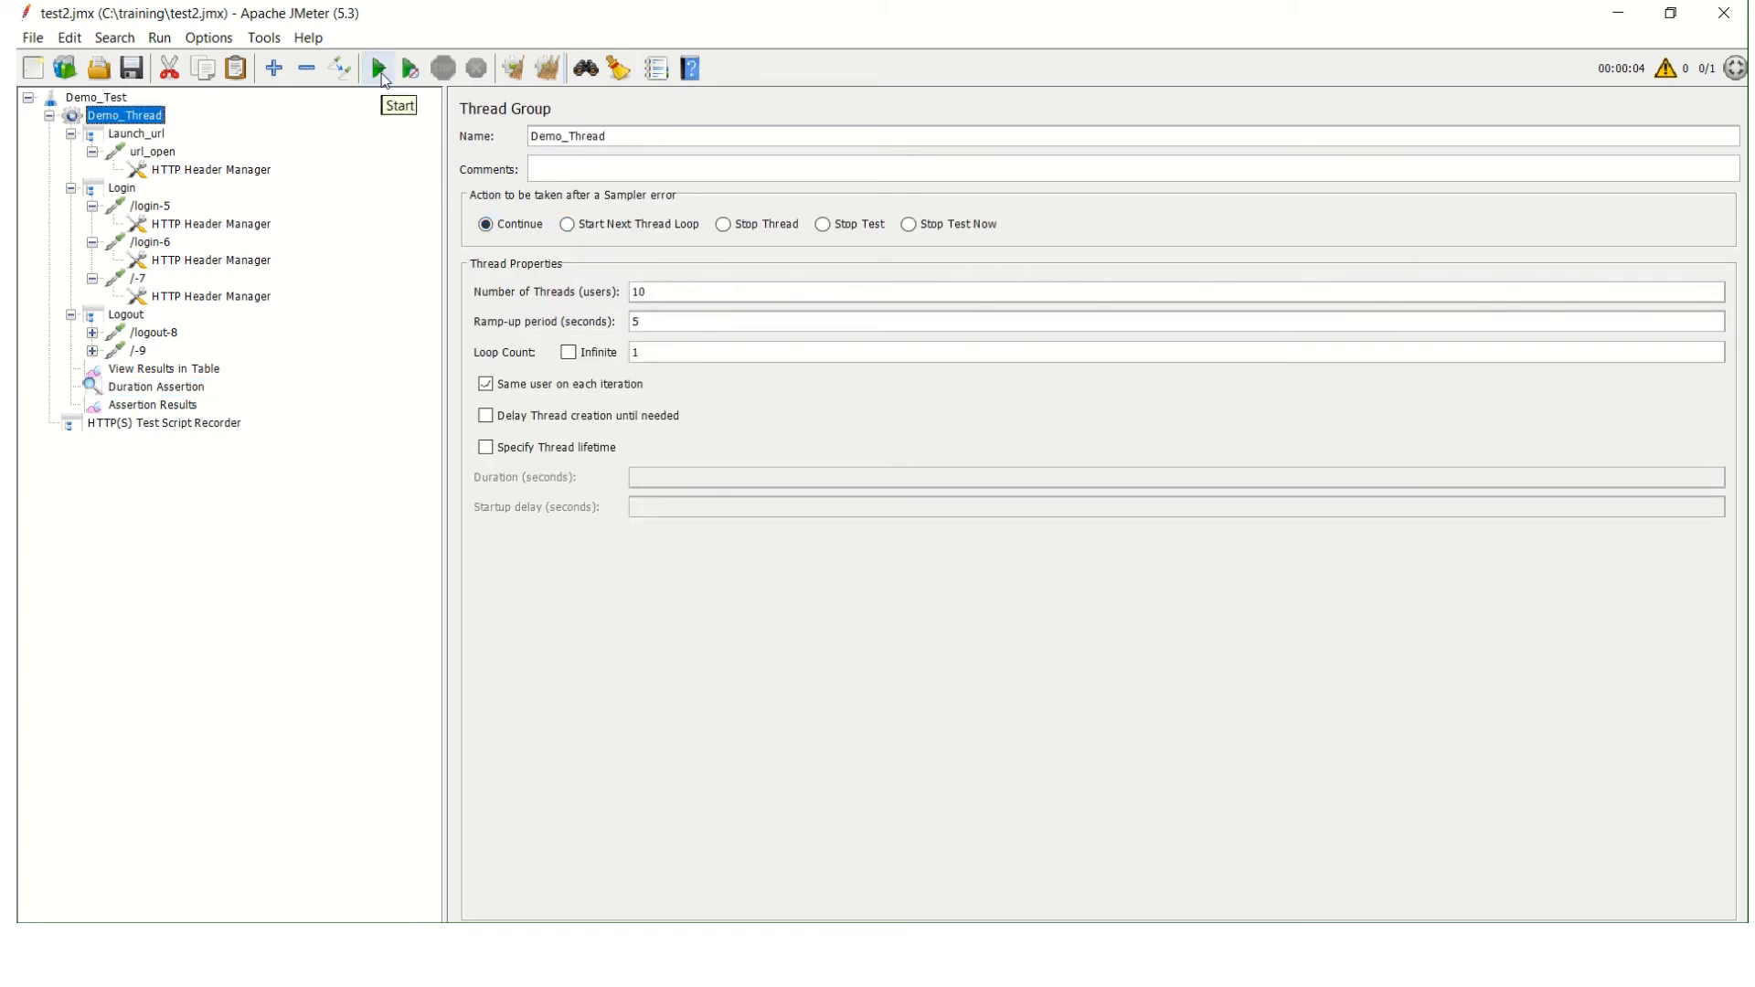
pyautogui.click(380, 69)
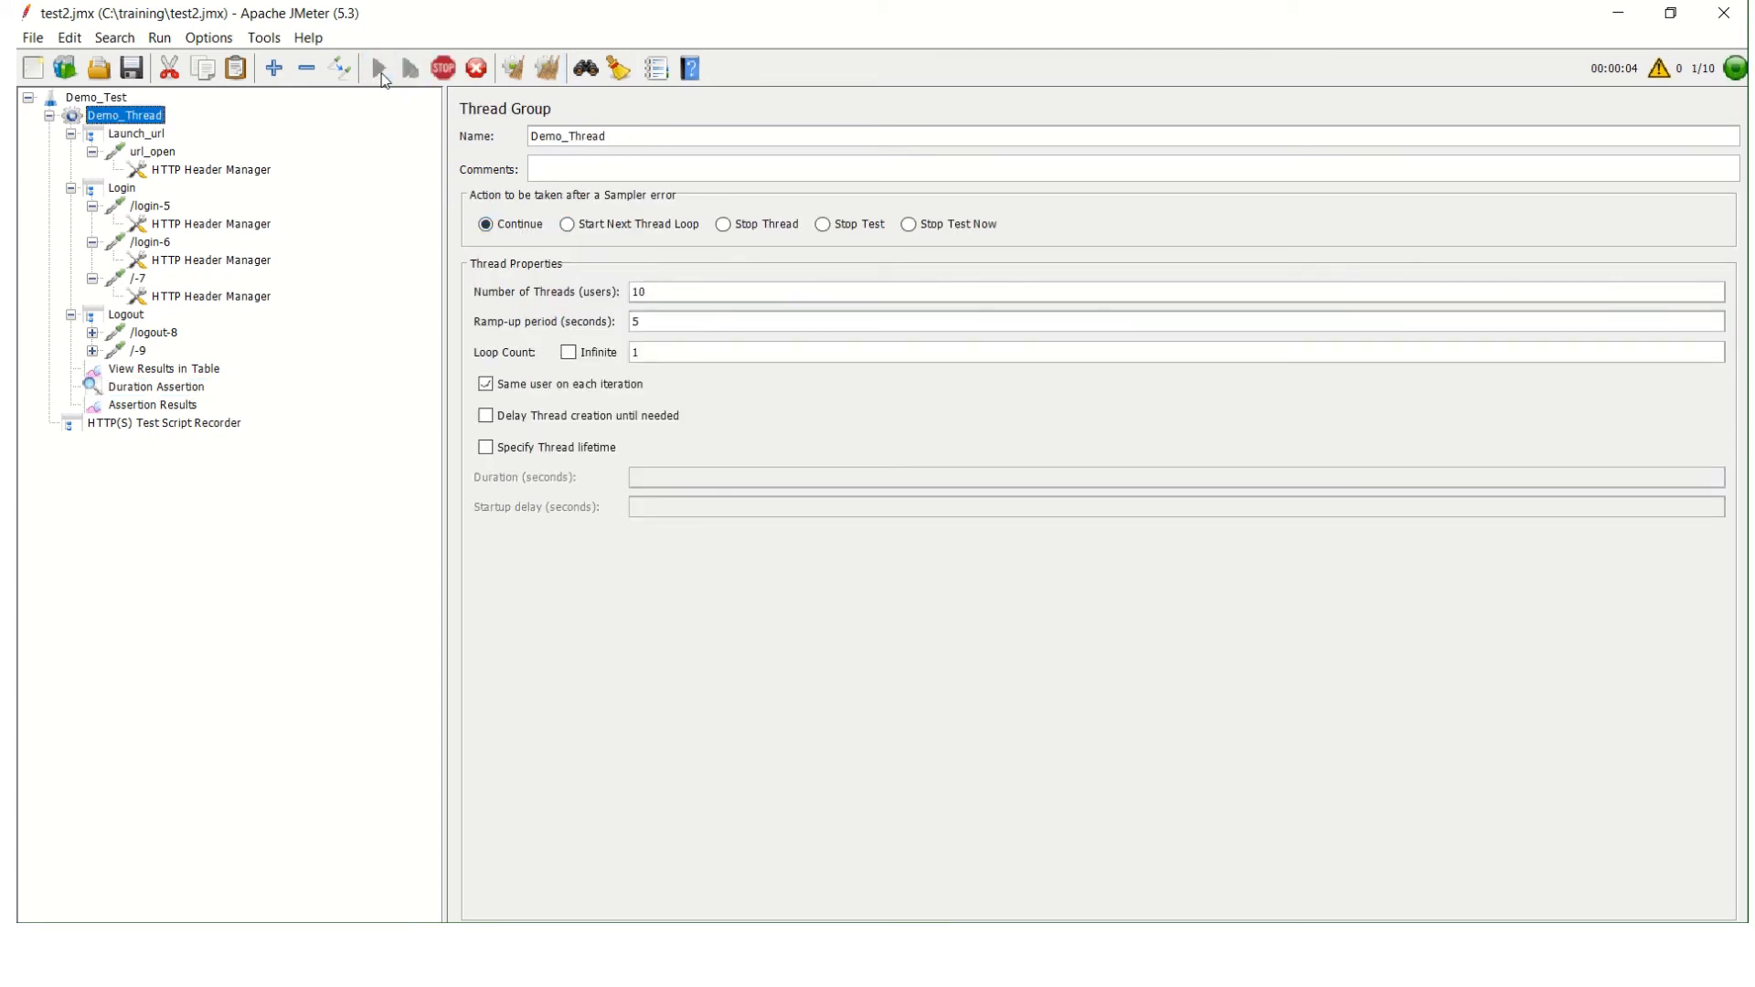
pyautogui.click(175, 371)
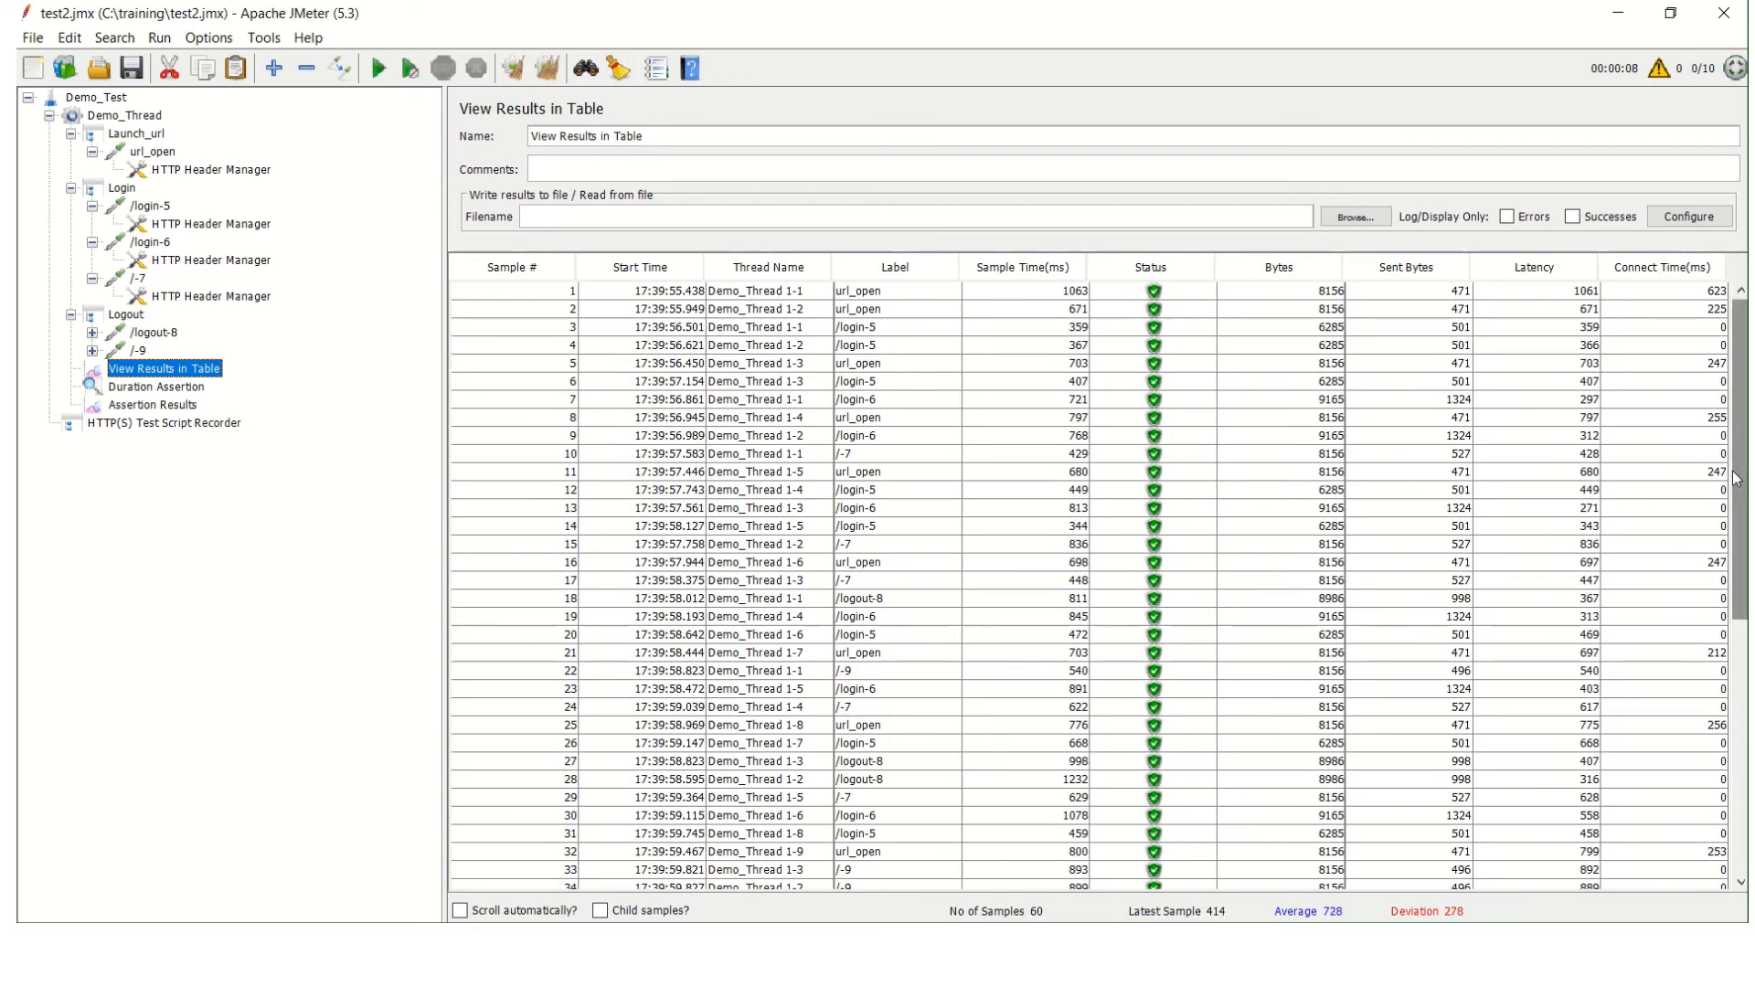
pyautogui.moveTo(1742, 507); pyautogui.dragTo(1744, 761)
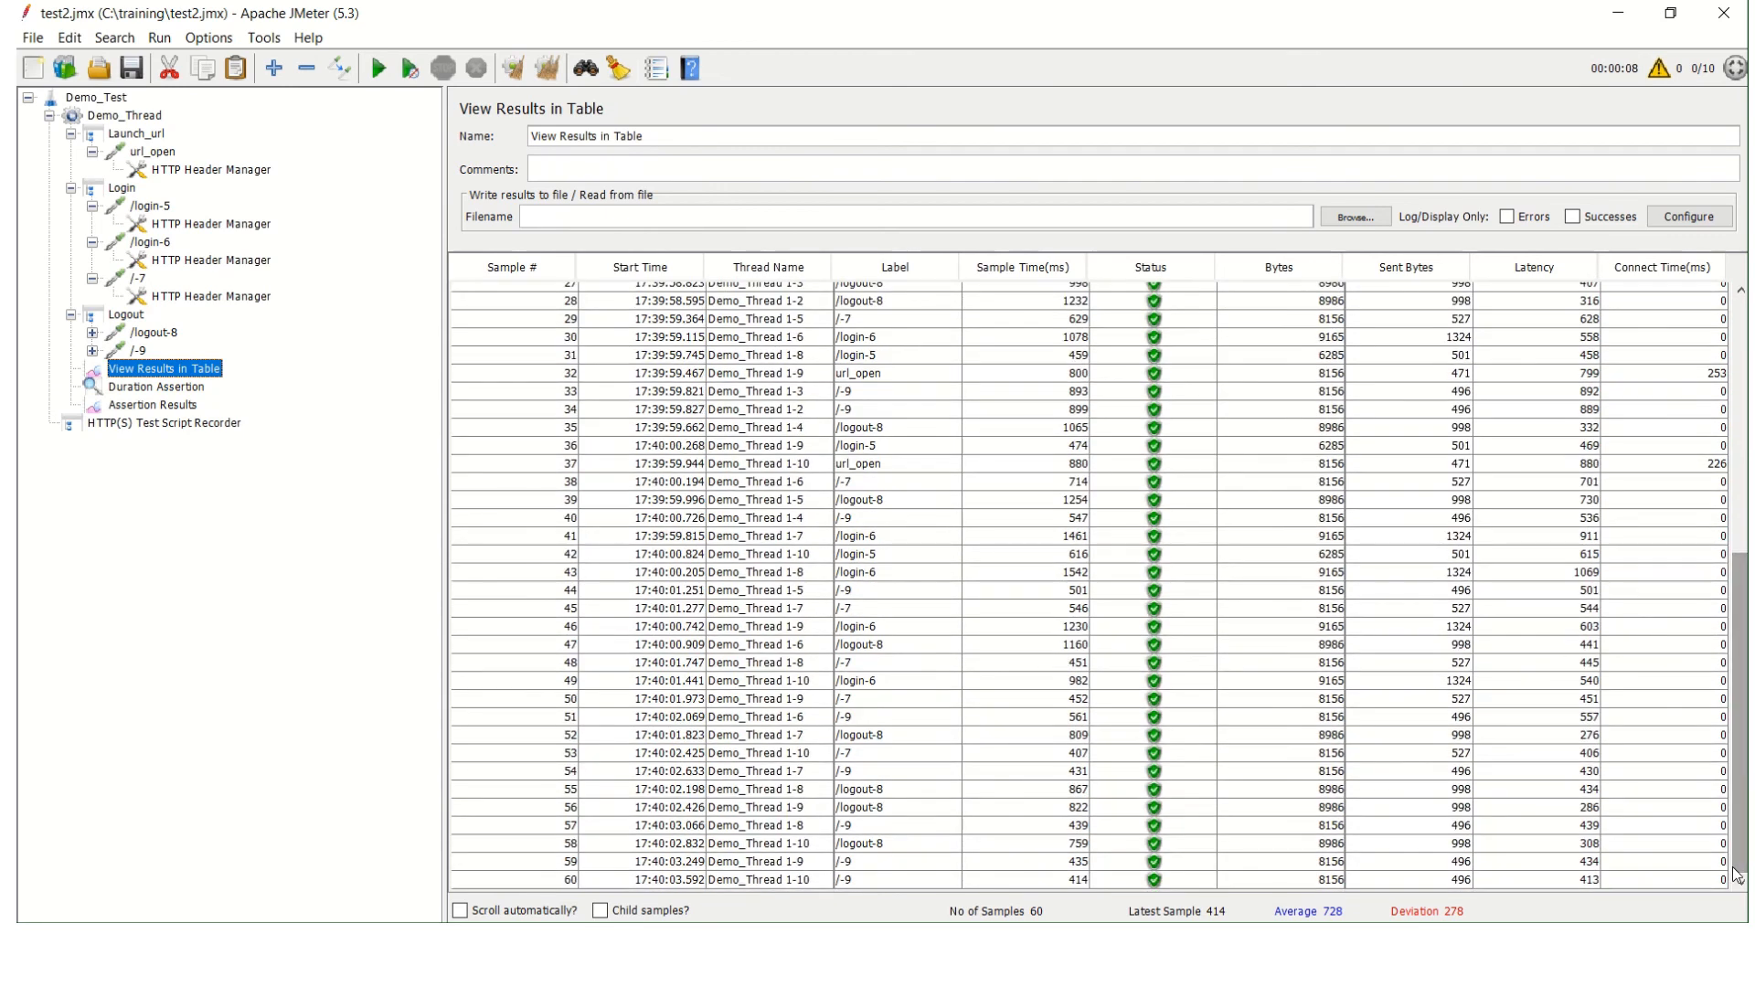
# Compare Demo_Thread's Duration Assertion setting with the full list of entries in its Assertion Results.
pyautogui.click(116, 388)
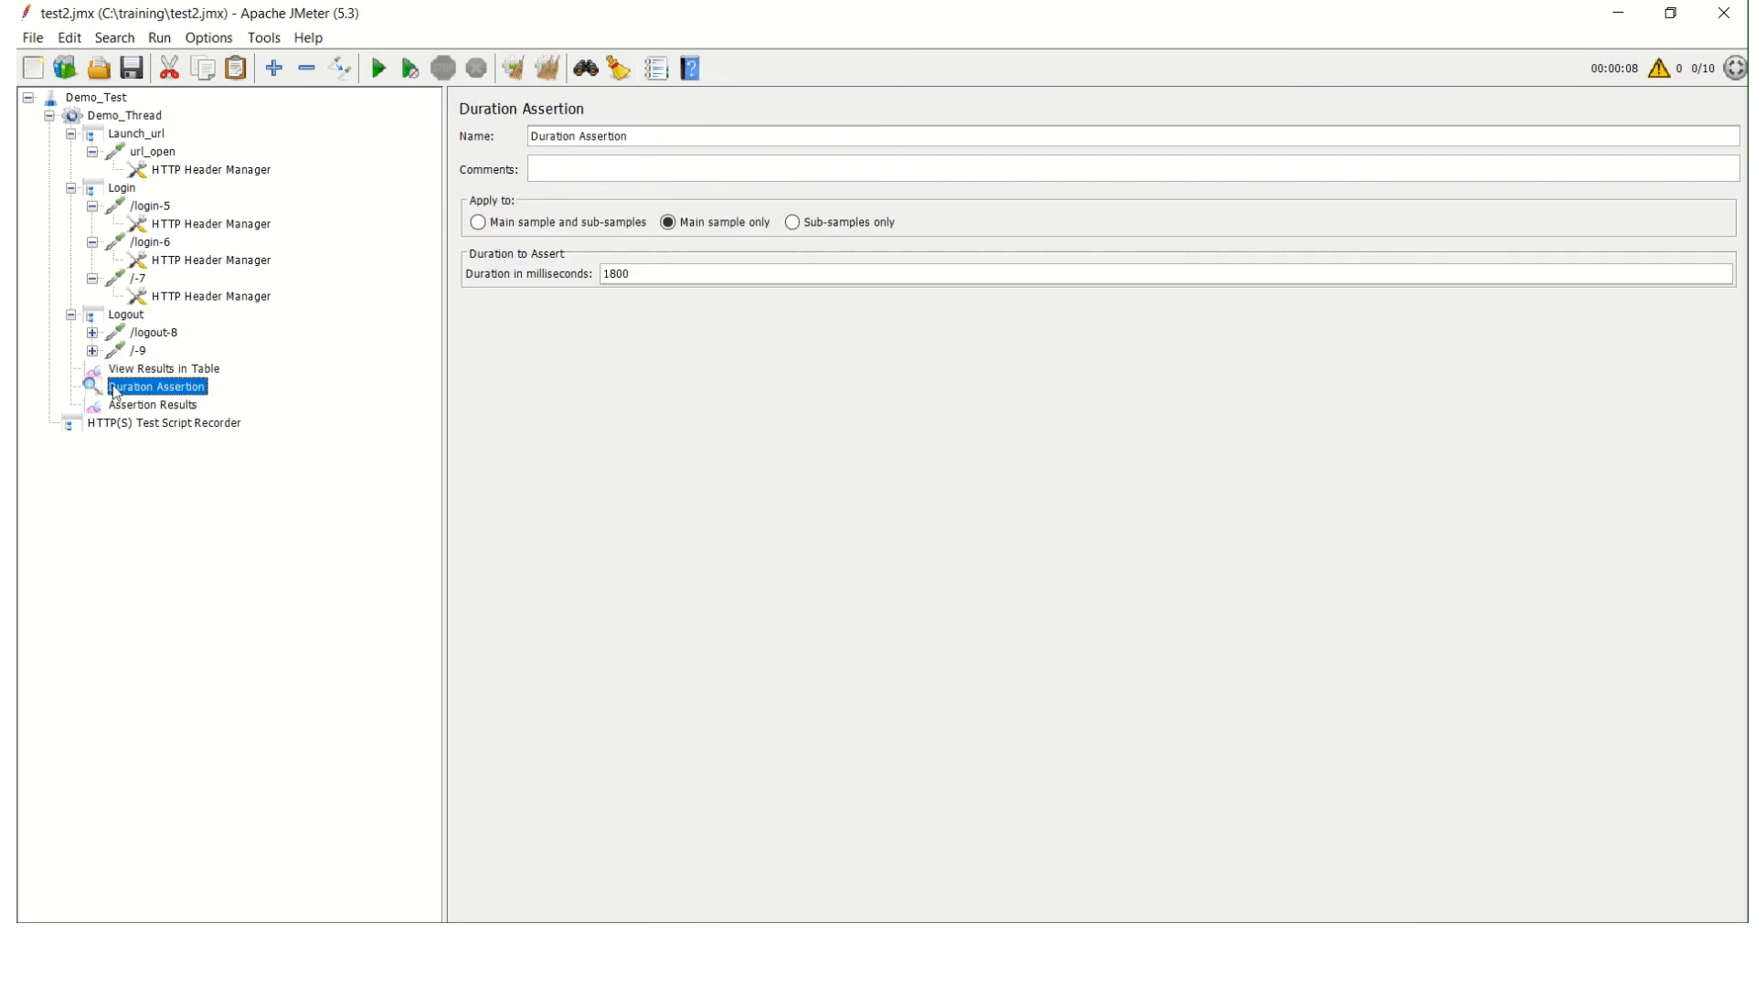
pyautogui.click(160, 404)
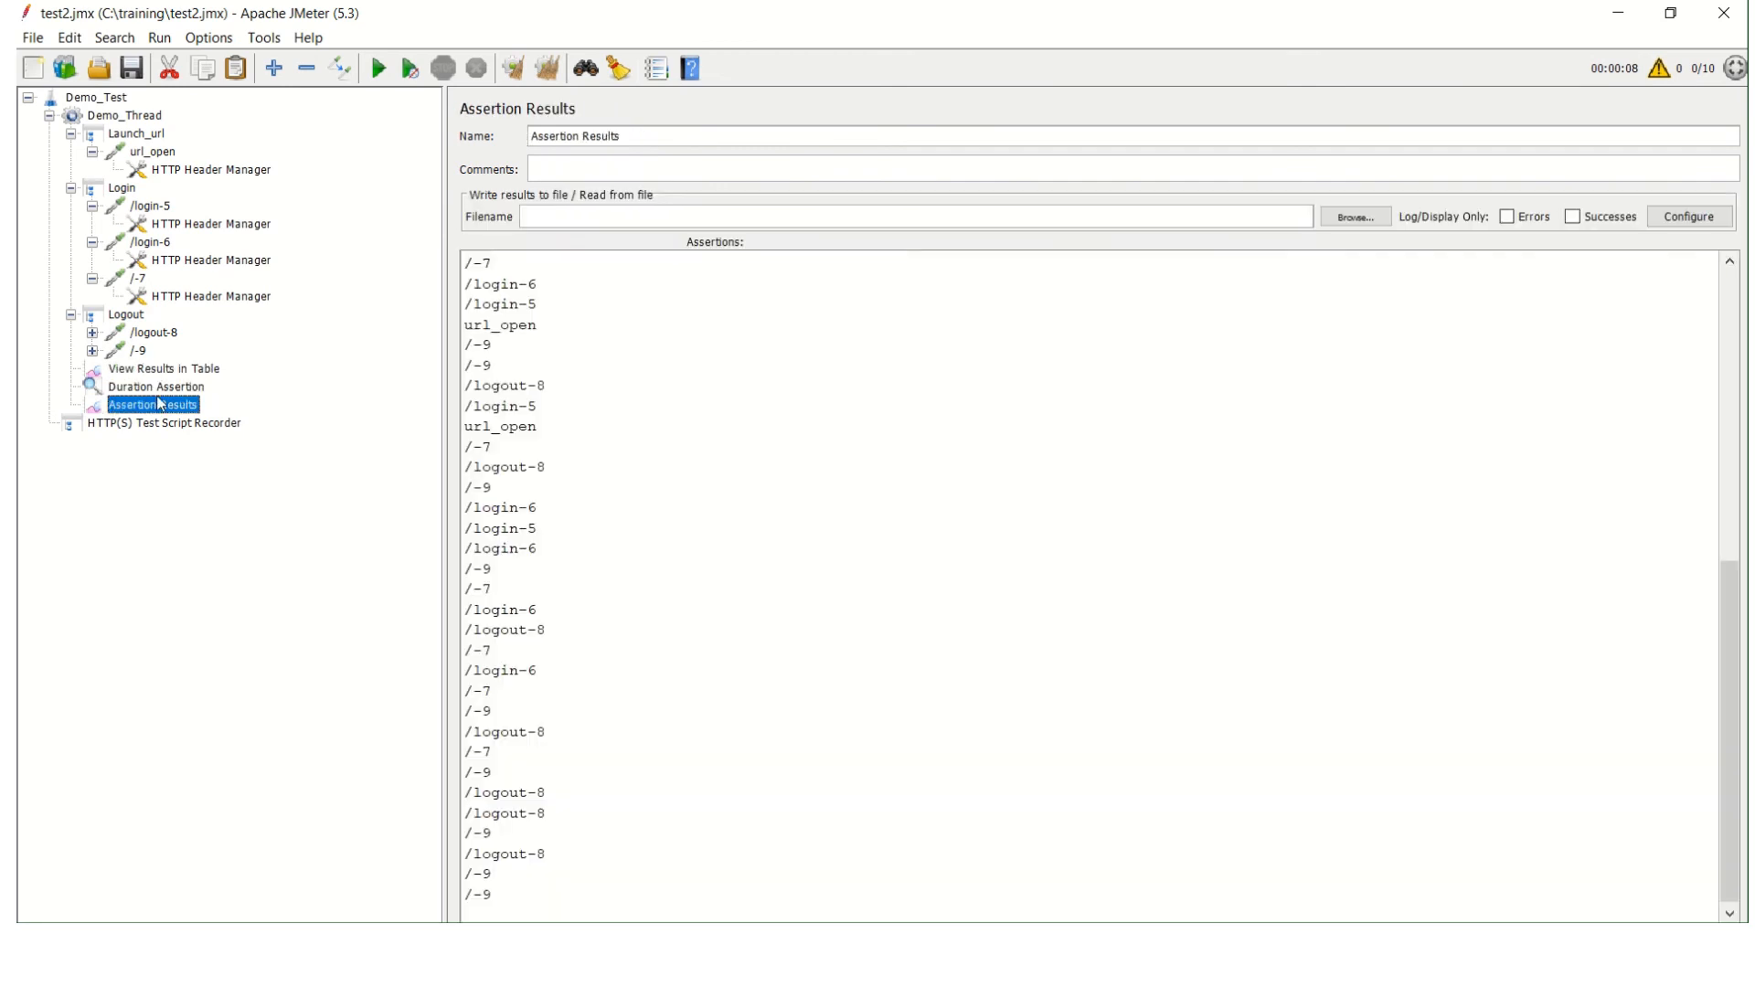
pyautogui.click(1734, 487)
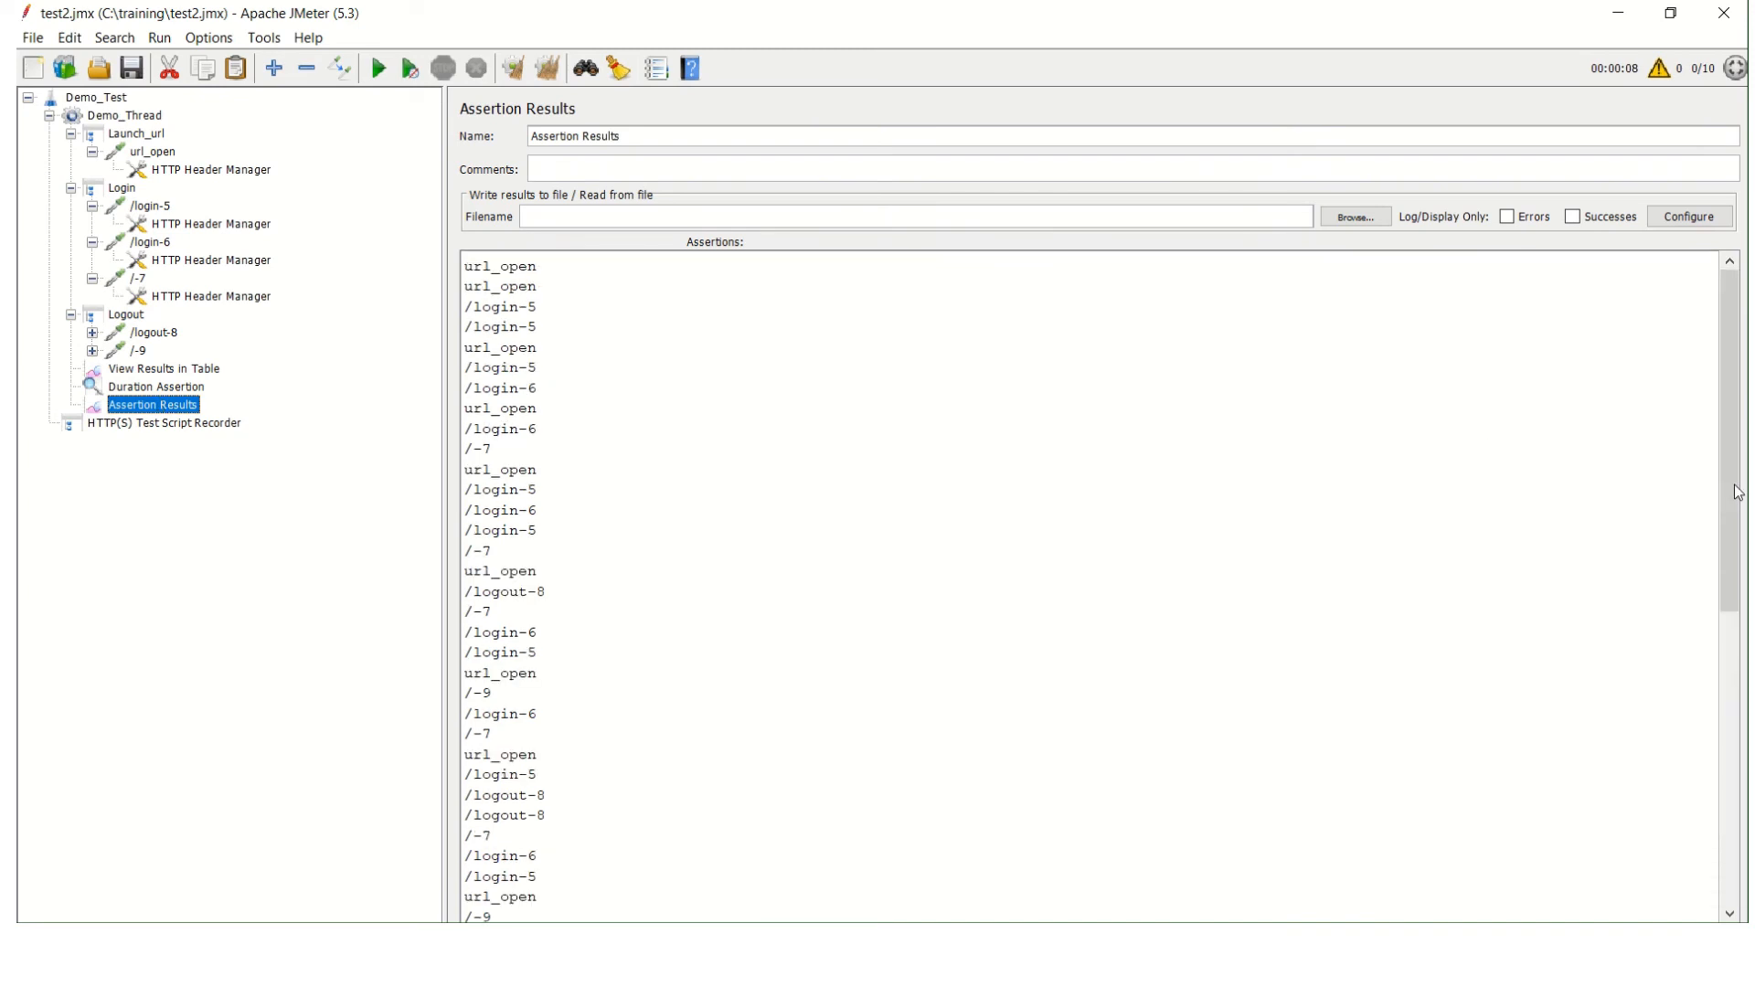
pyautogui.moveTo(1726, 559)
pyautogui.mouseDown()
pyautogui.moveTo(1719, 864)
pyautogui.moveTo(1726, 559)
pyautogui.mouseUp()
# Add a Size Assertion to Demo_Thread that requires a full response size greater than 800 bytes.
pyautogui.rightClick(137, 122)
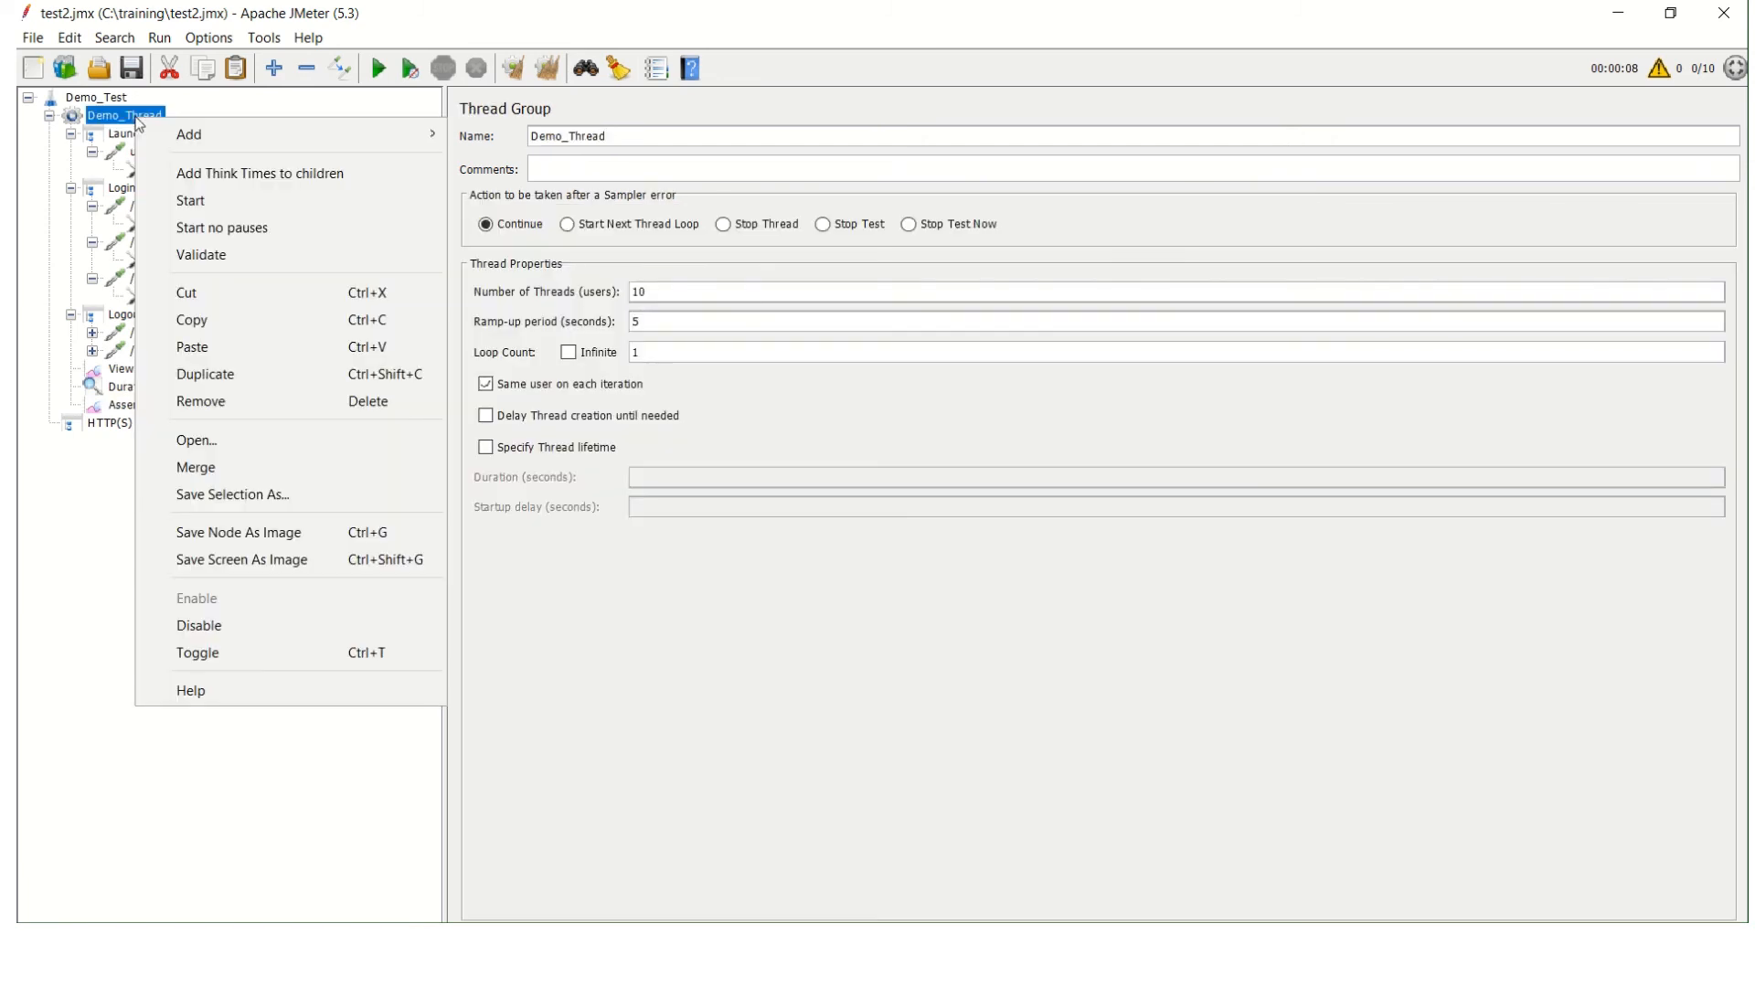
pyautogui.moveTo(378, 138)
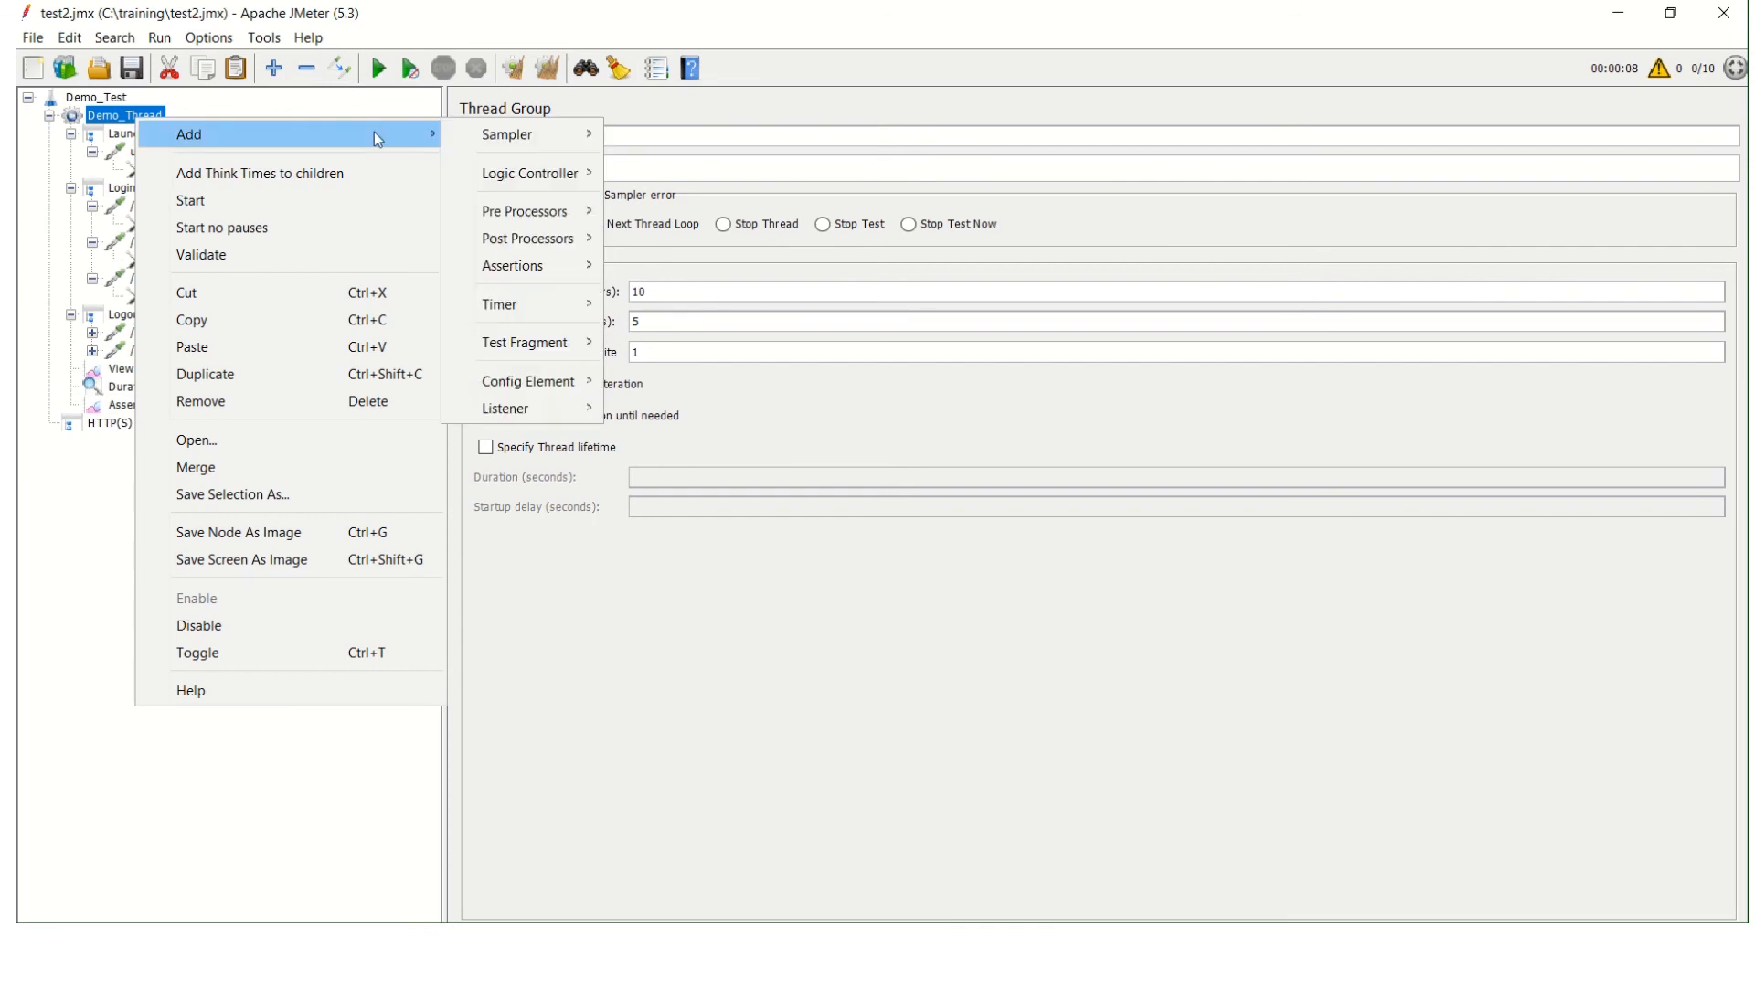
pyautogui.moveTo(559, 267)
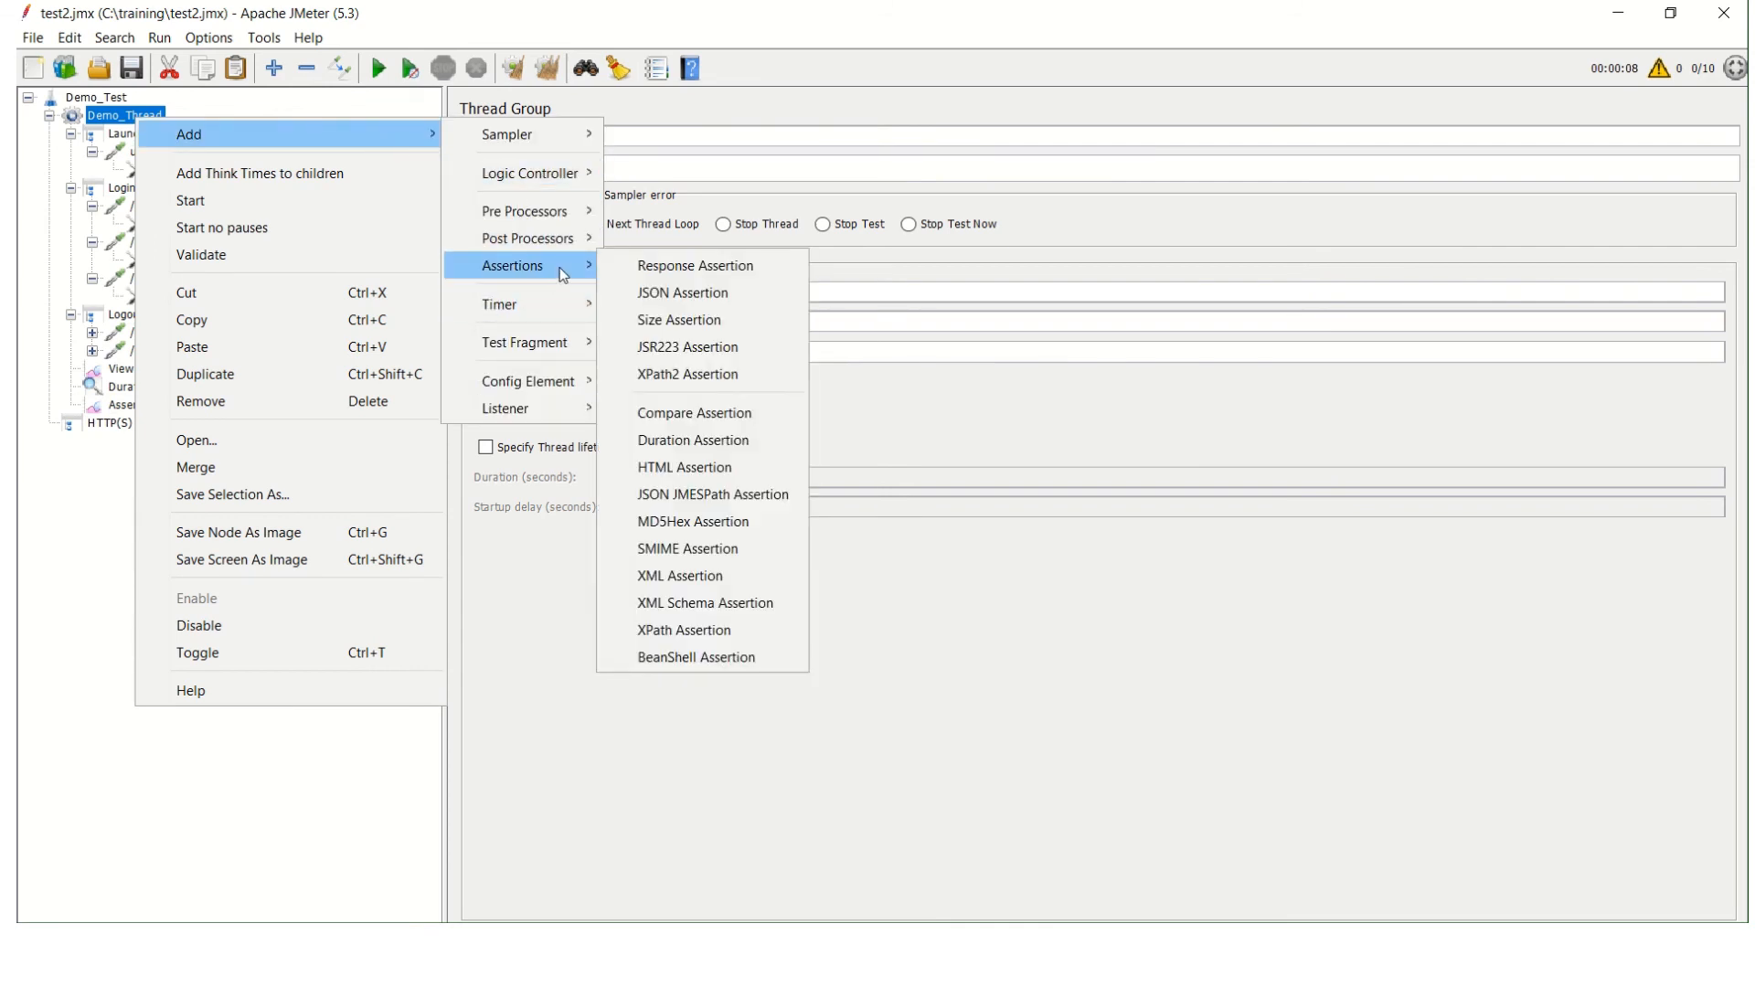
pyautogui.click(696, 331)
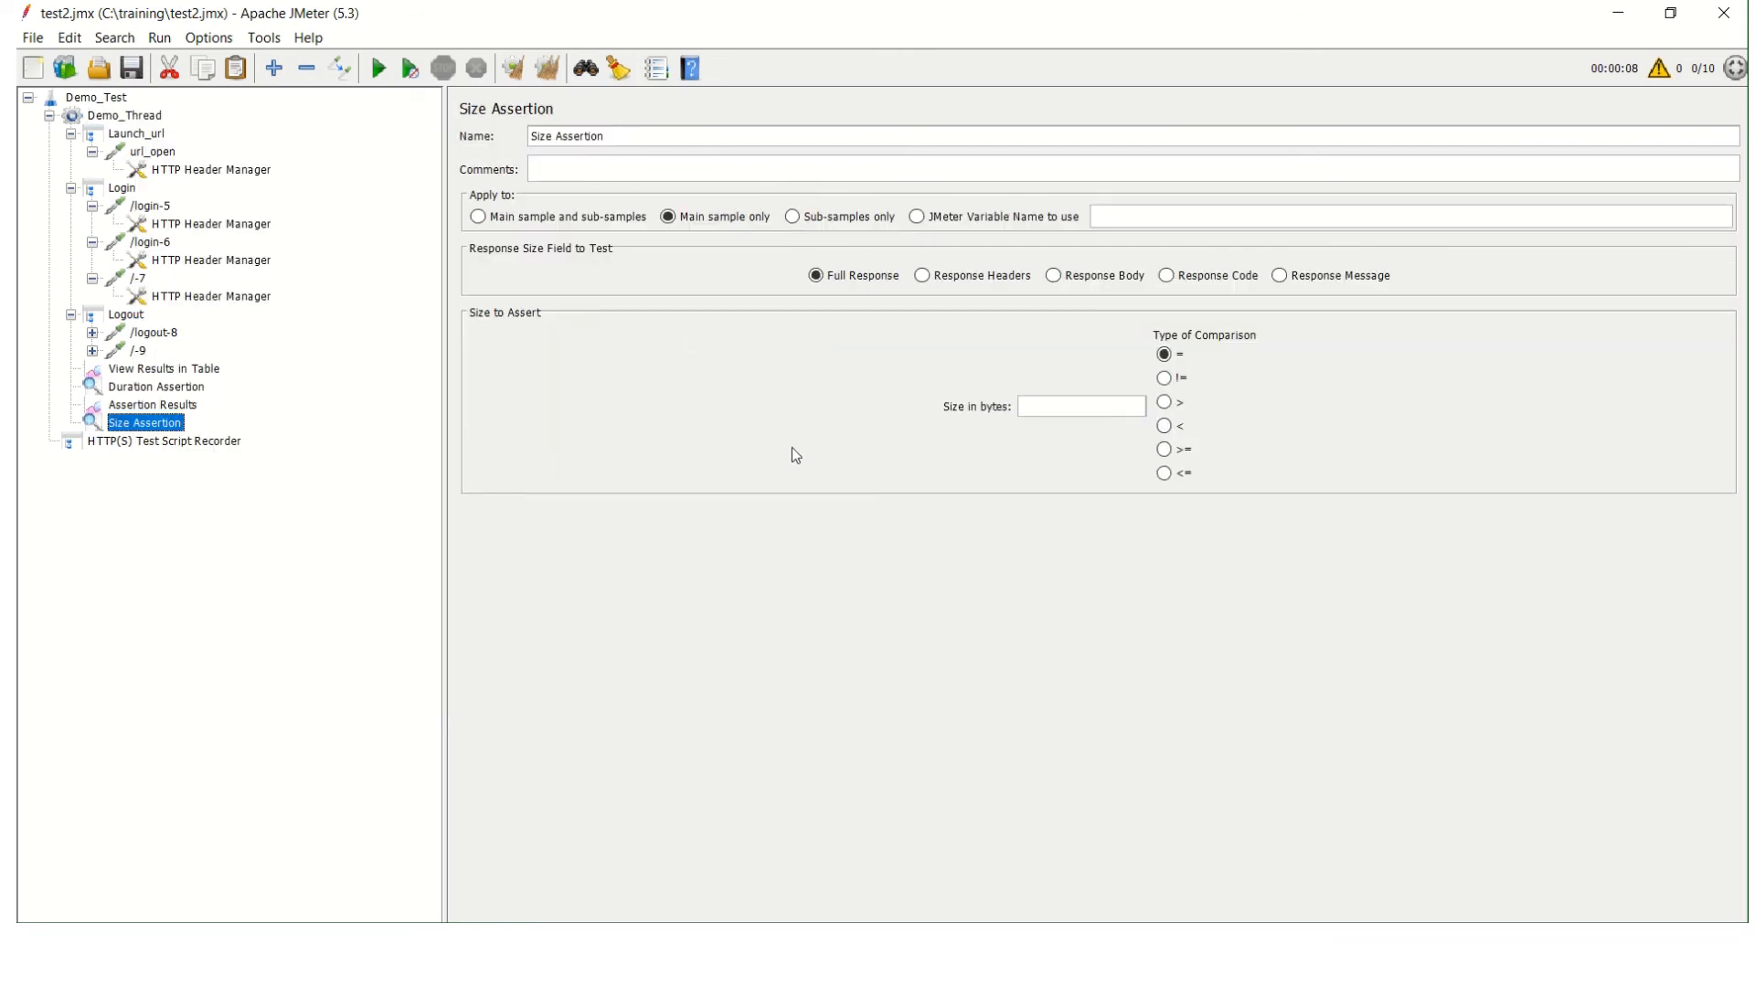
pyautogui.click(1045, 415)
pyautogui.write('800')
pyautogui.click(1165, 404)
# Clear the previous results, rerun the test and check the sample statuses in the results table.
pyautogui.click(135, 116)
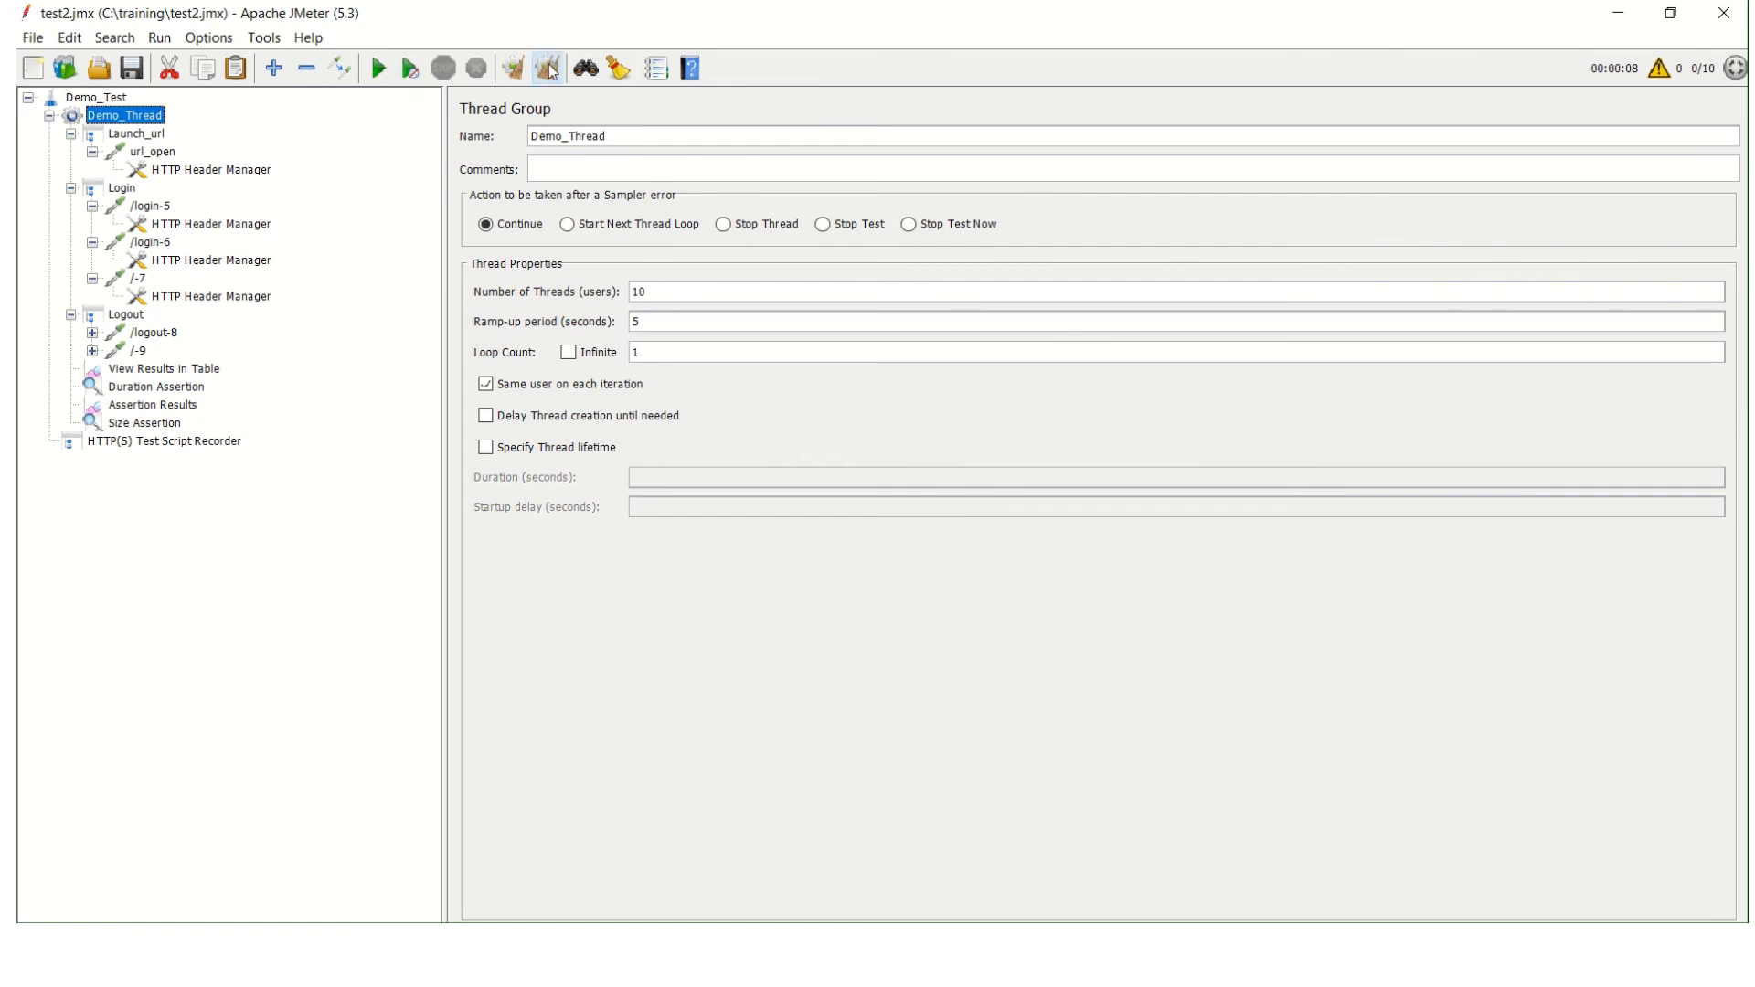
pyautogui.click(365, 71)
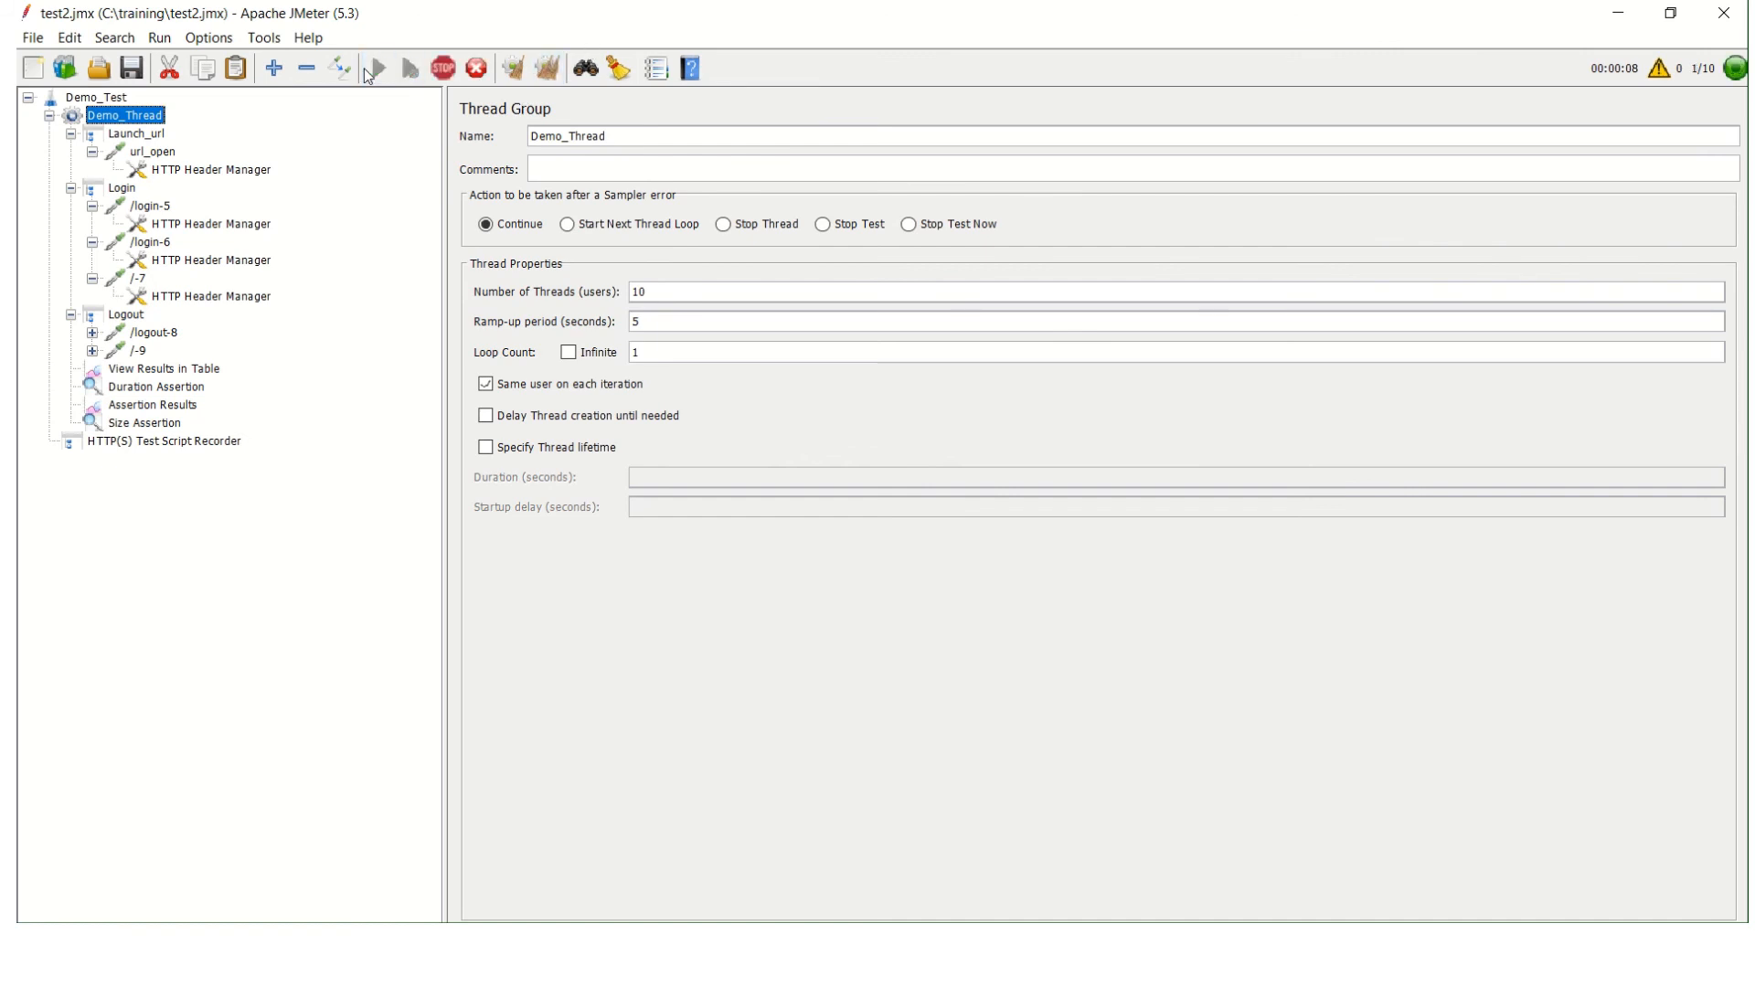
pyautogui.click(189, 371)
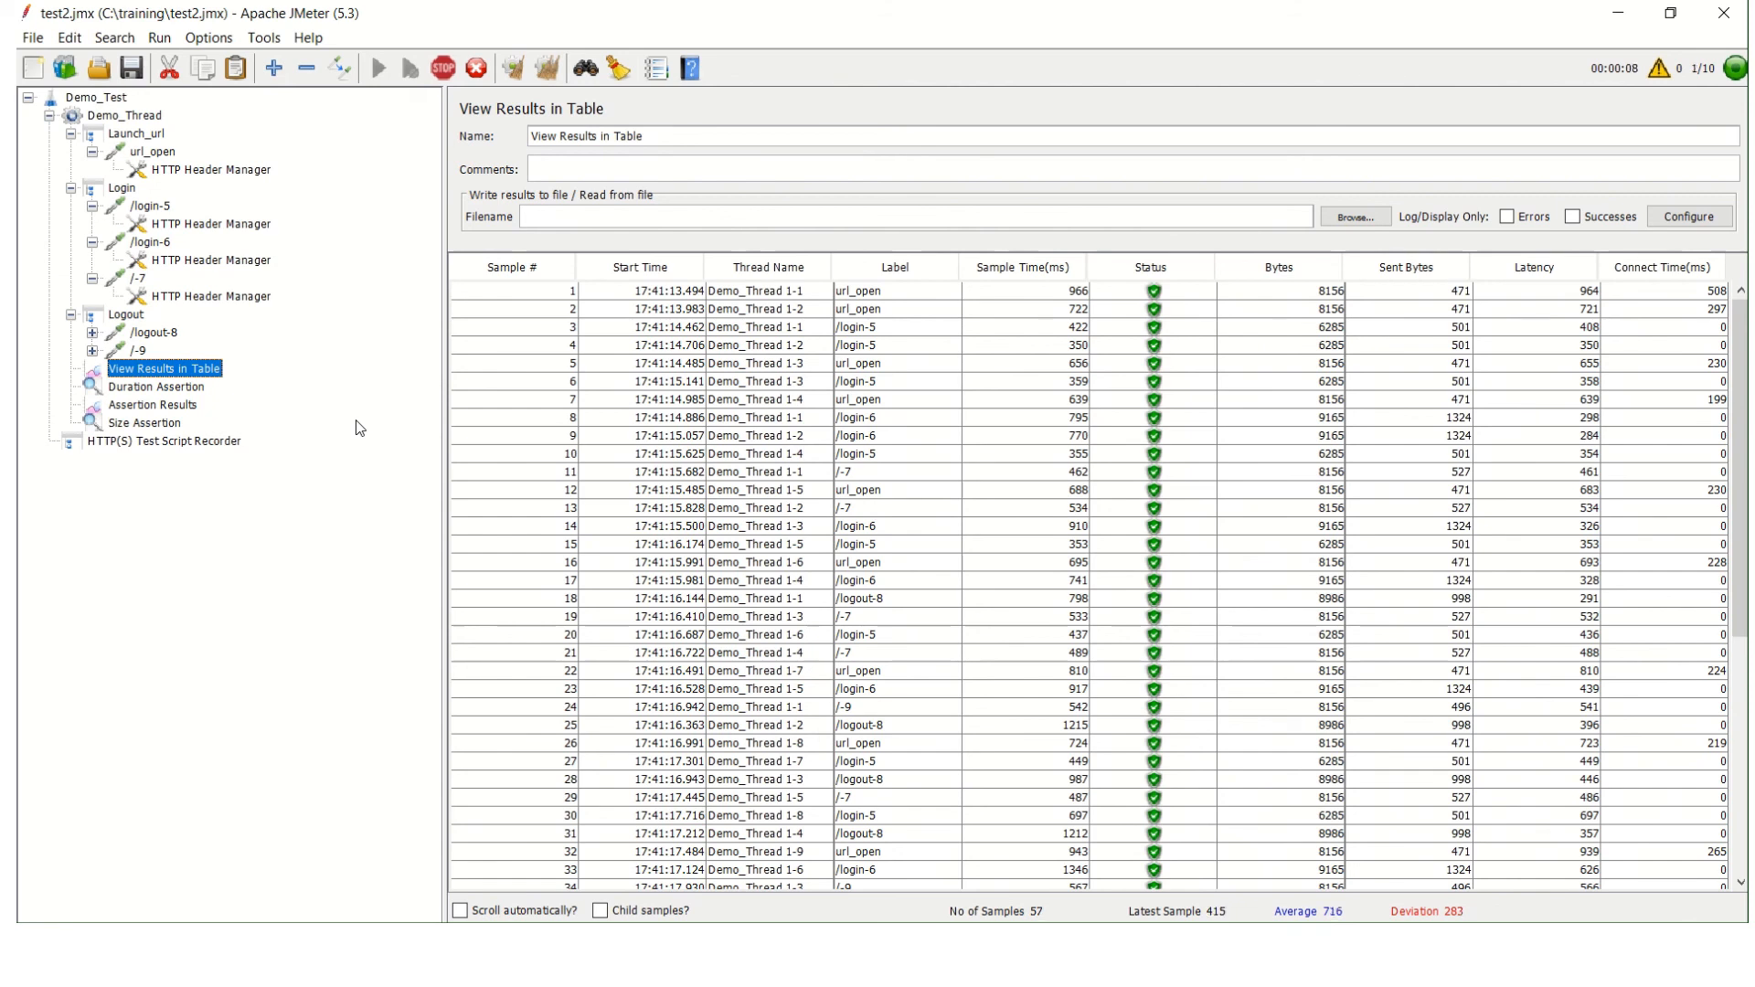
# Change the Size Assertion to require a response size less than 500 bytes.
pyautogui.click(156, 427)
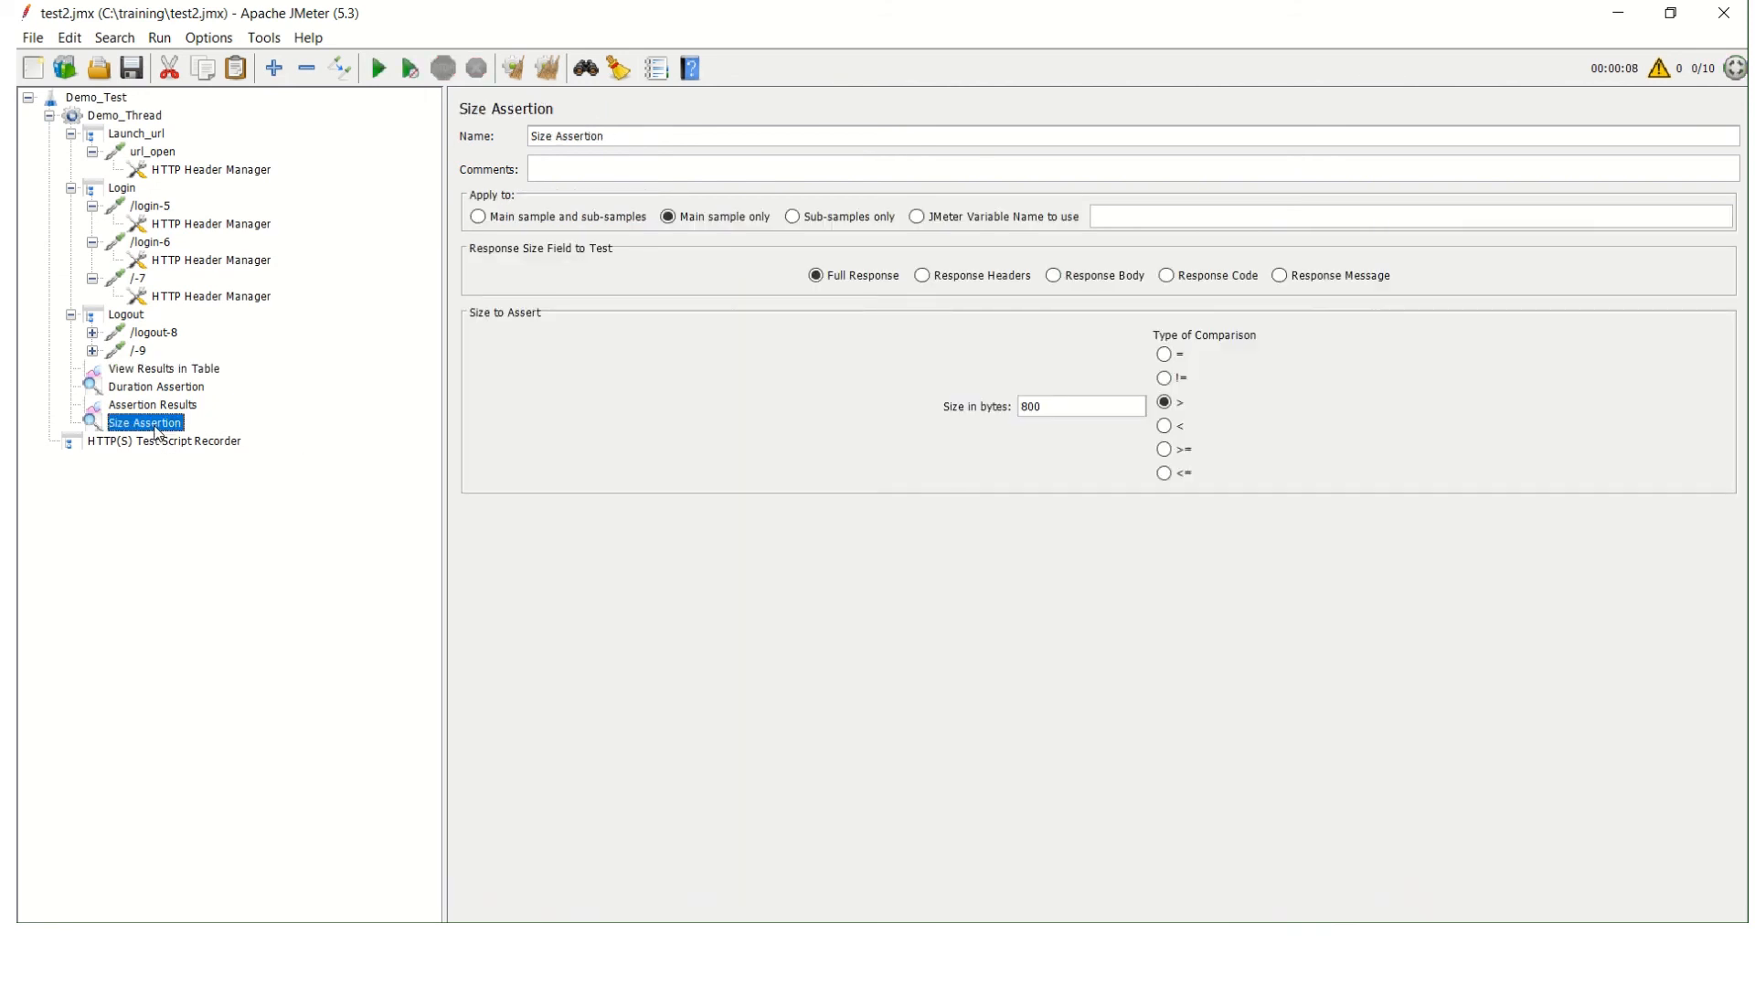
pyautogui.click(1160, 432)
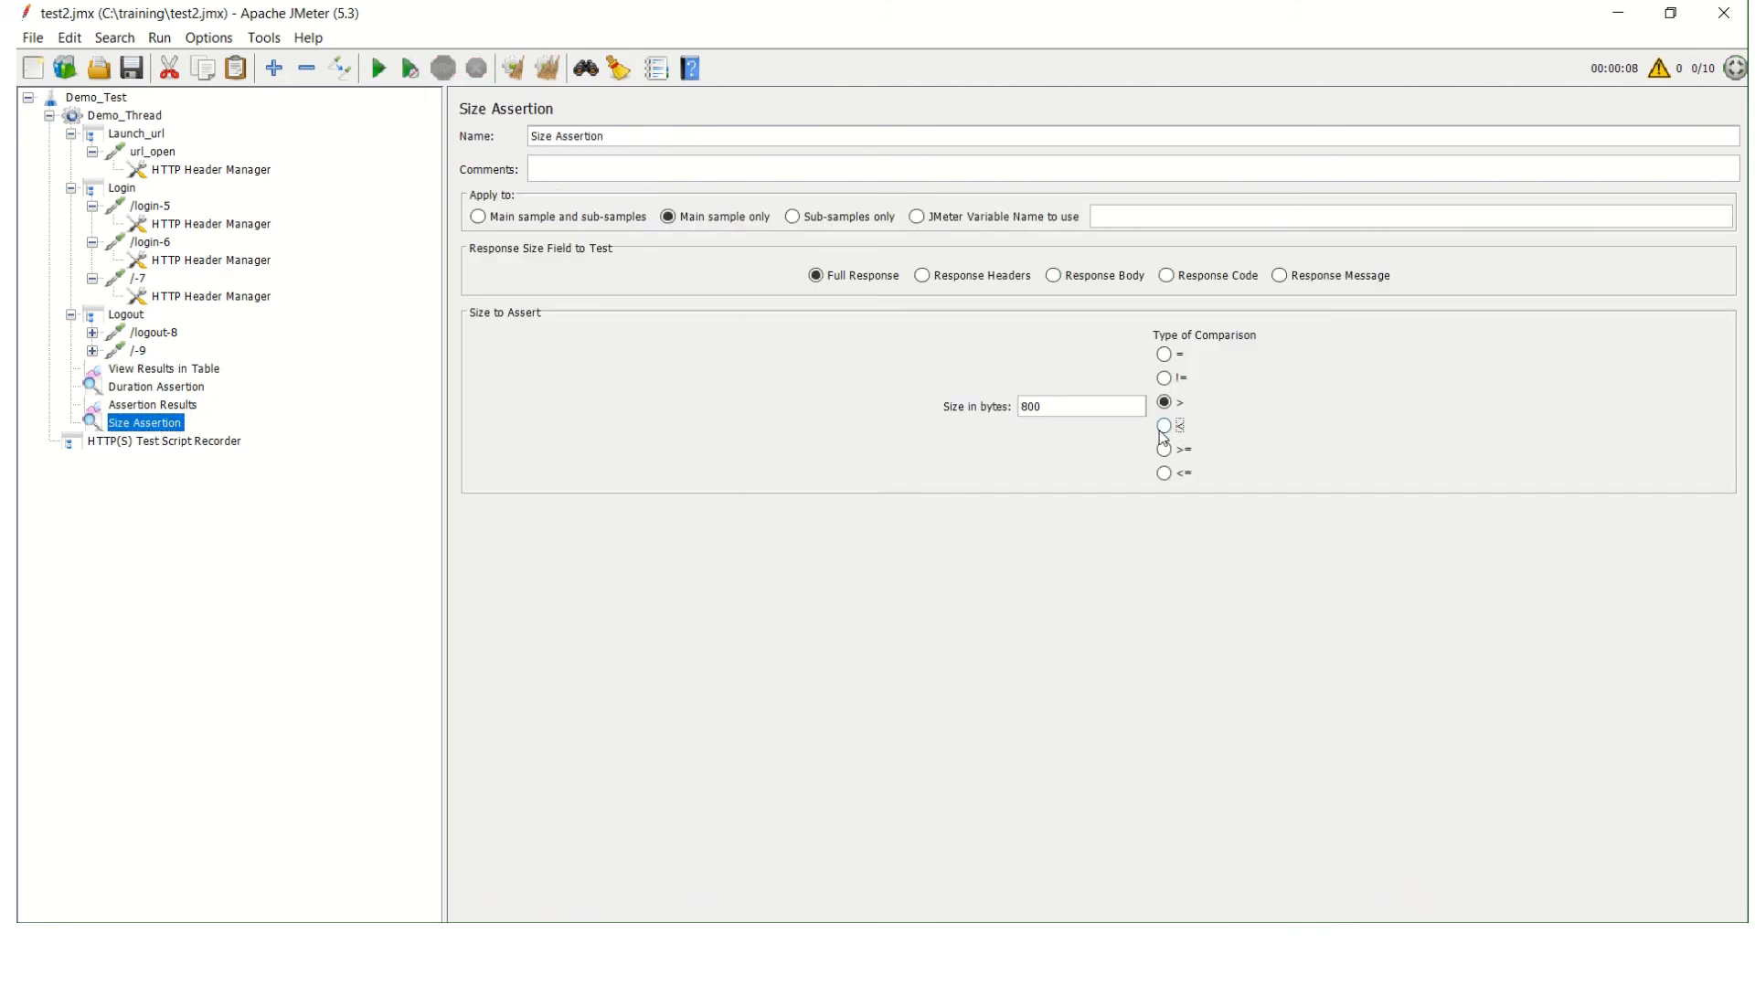
pyautogui.click(1032, 406)
# Rerun the test with the changed Size Assertion and read through the Assertion Results.
pyautogui.click(118, 117)
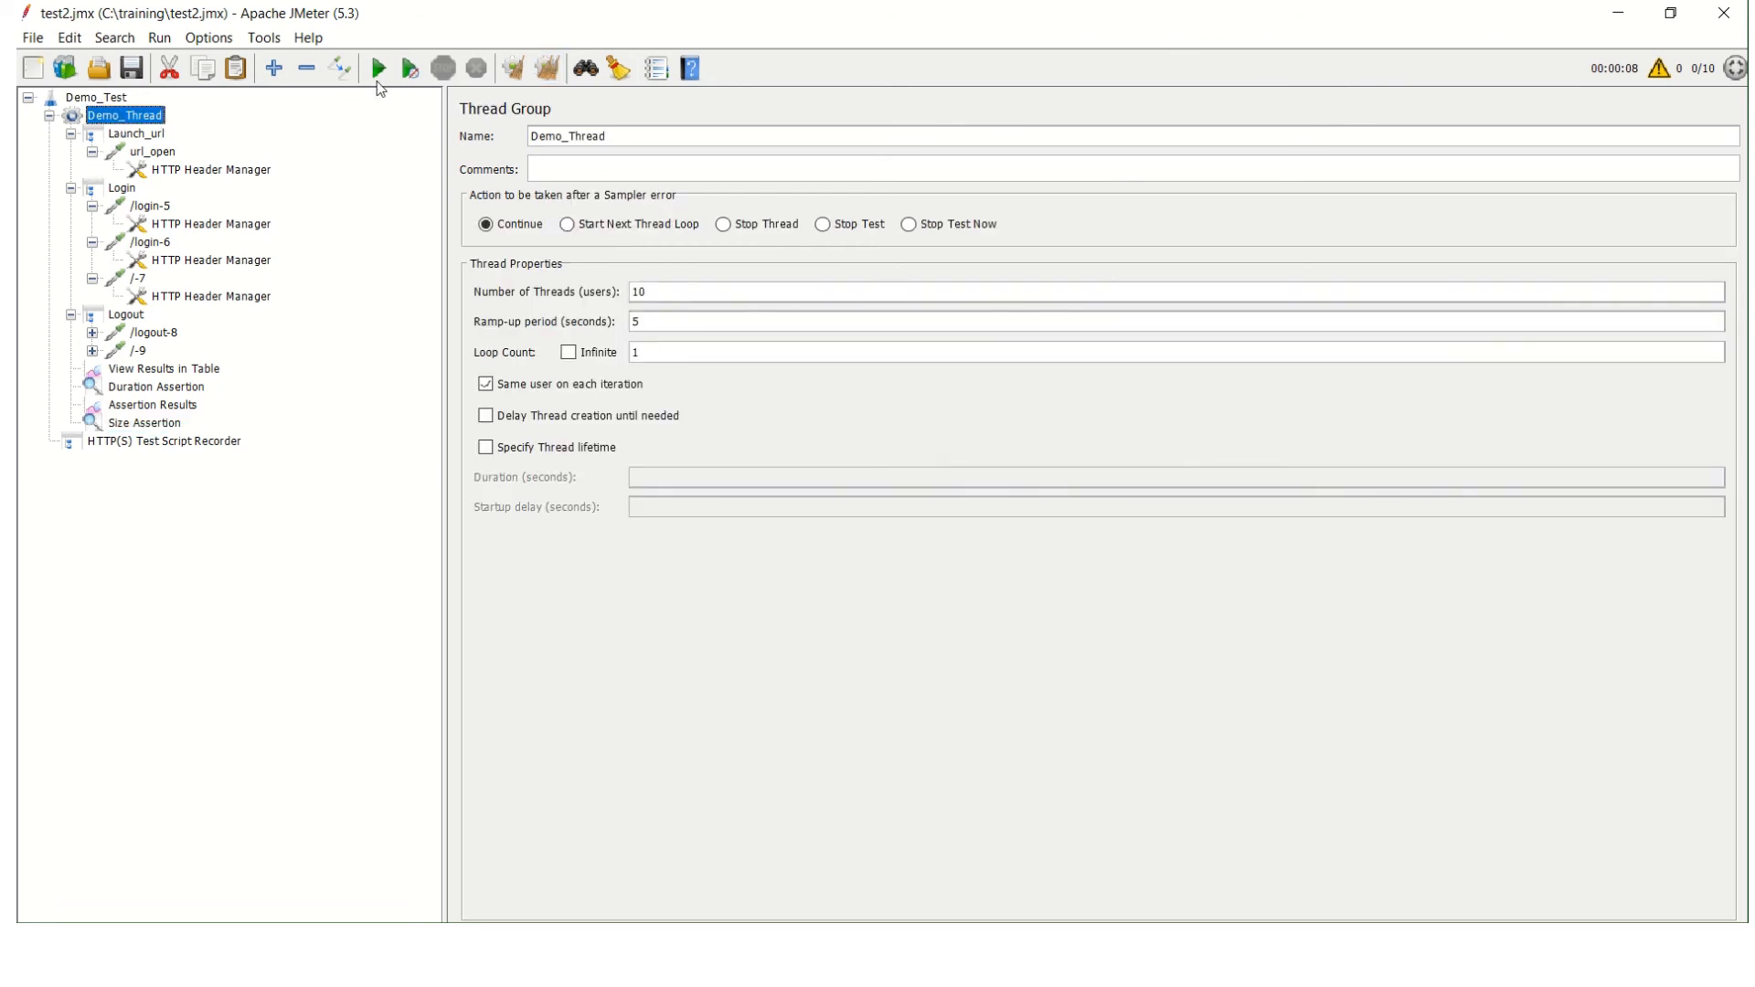
pyautogui.click(379, 69)
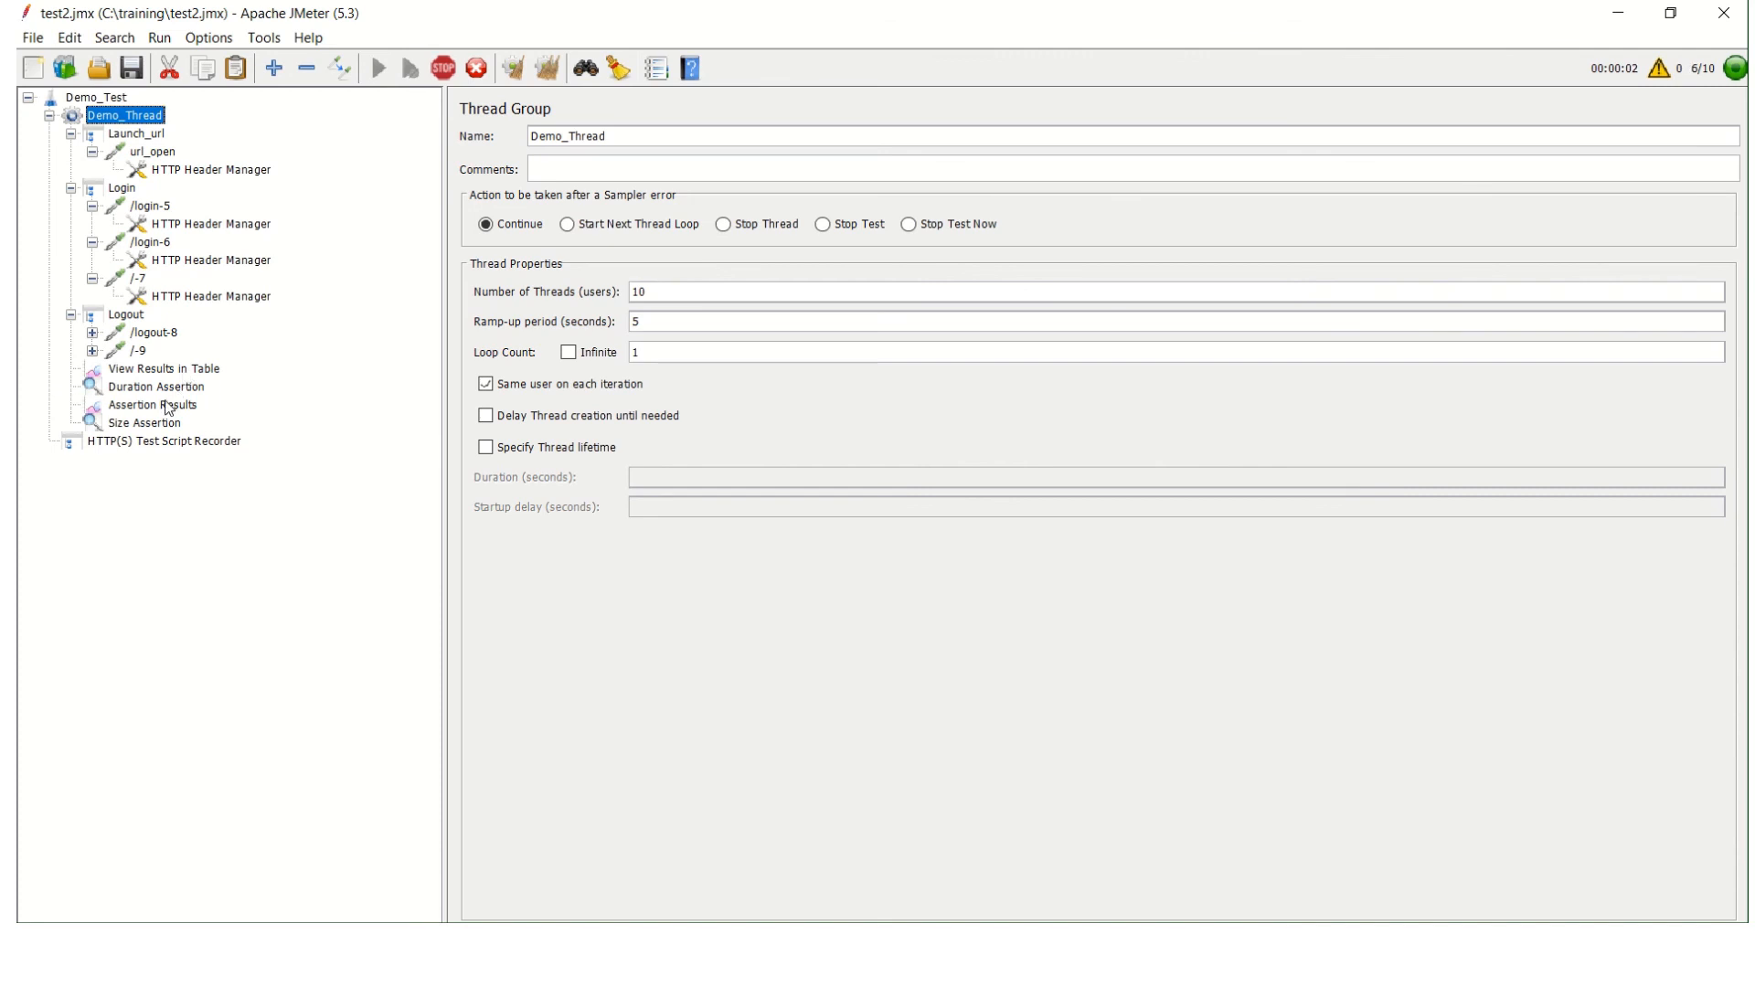
pyautogui.click(169, 408)
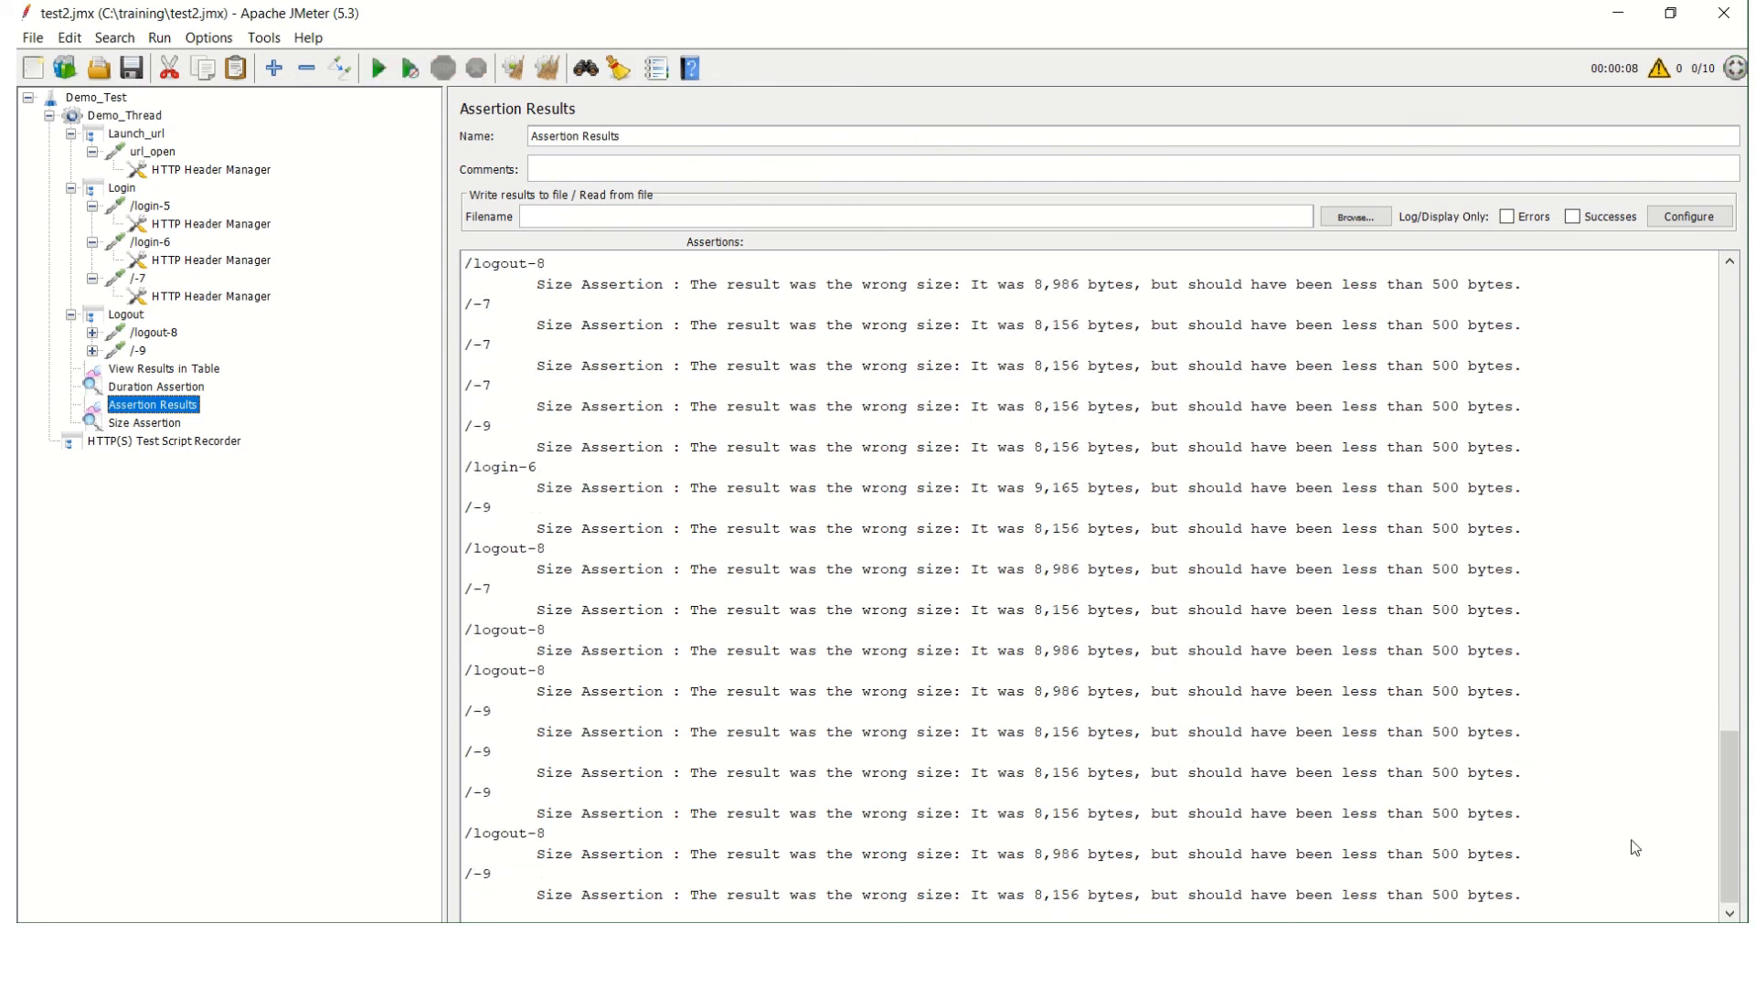
pyautogui.moveTo(1740, 816); pyautogui.dragTo(1740, 354)
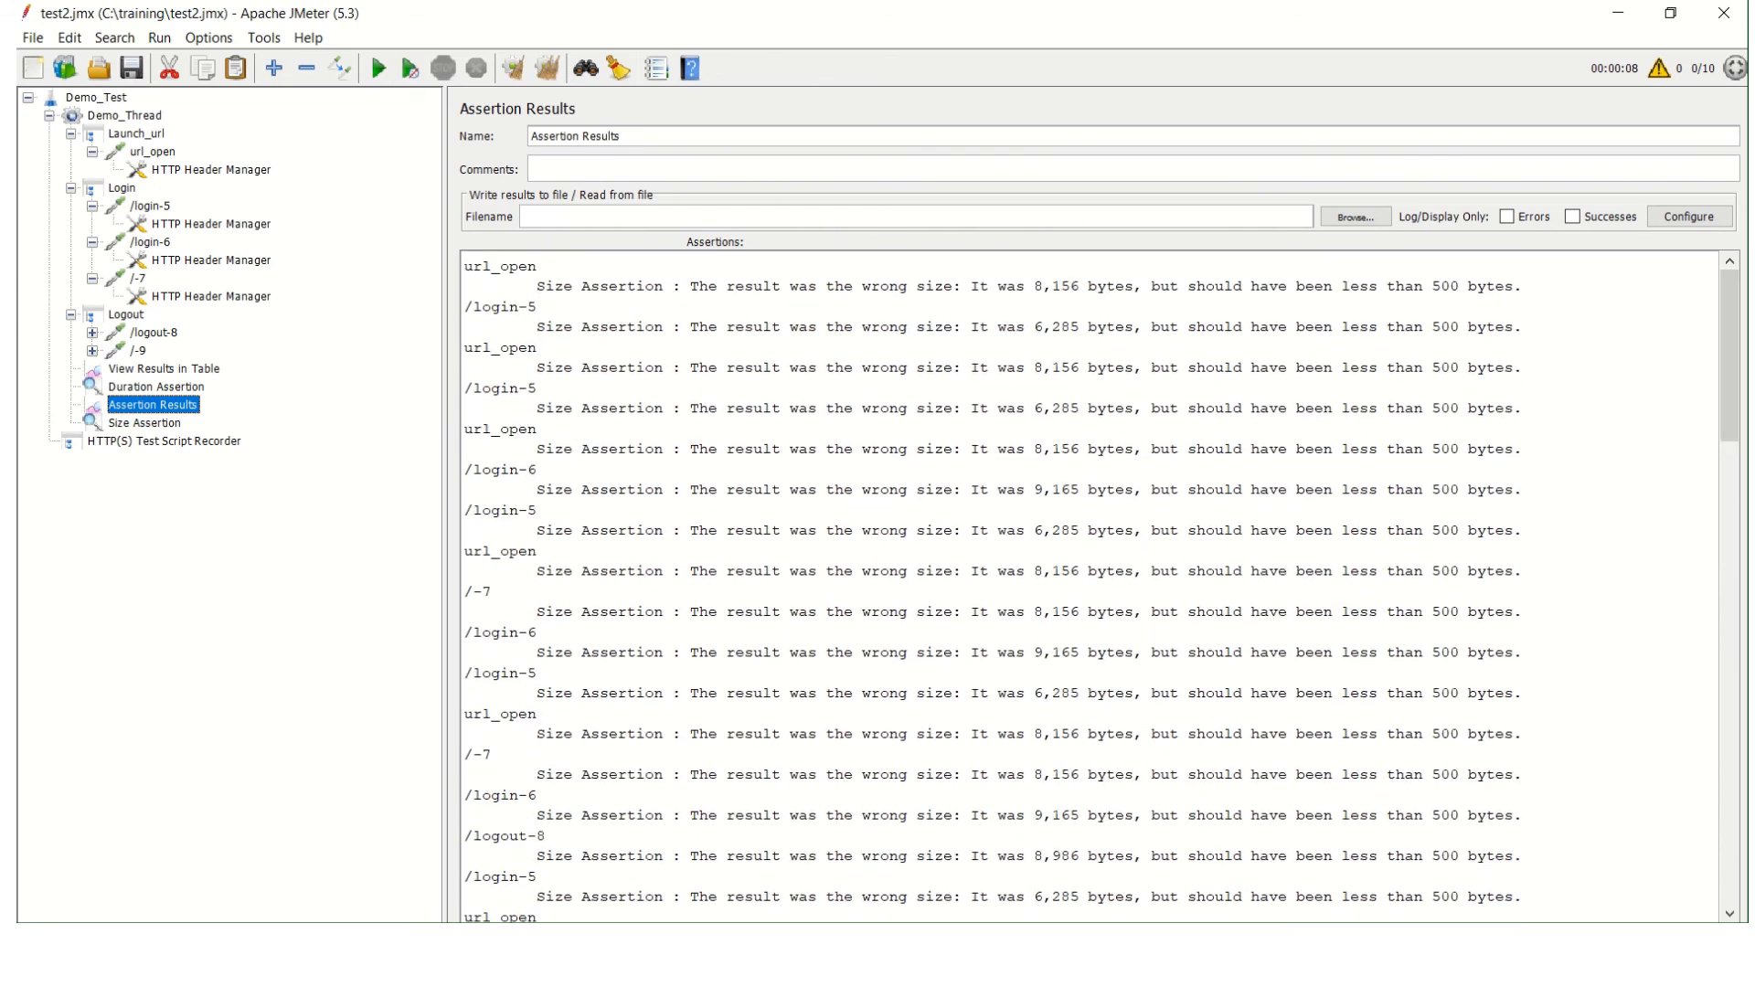
# Check the sample statuses and byte sizes in the results table and reopen the Duration Assertion.
pyautogui.click(166, 368)
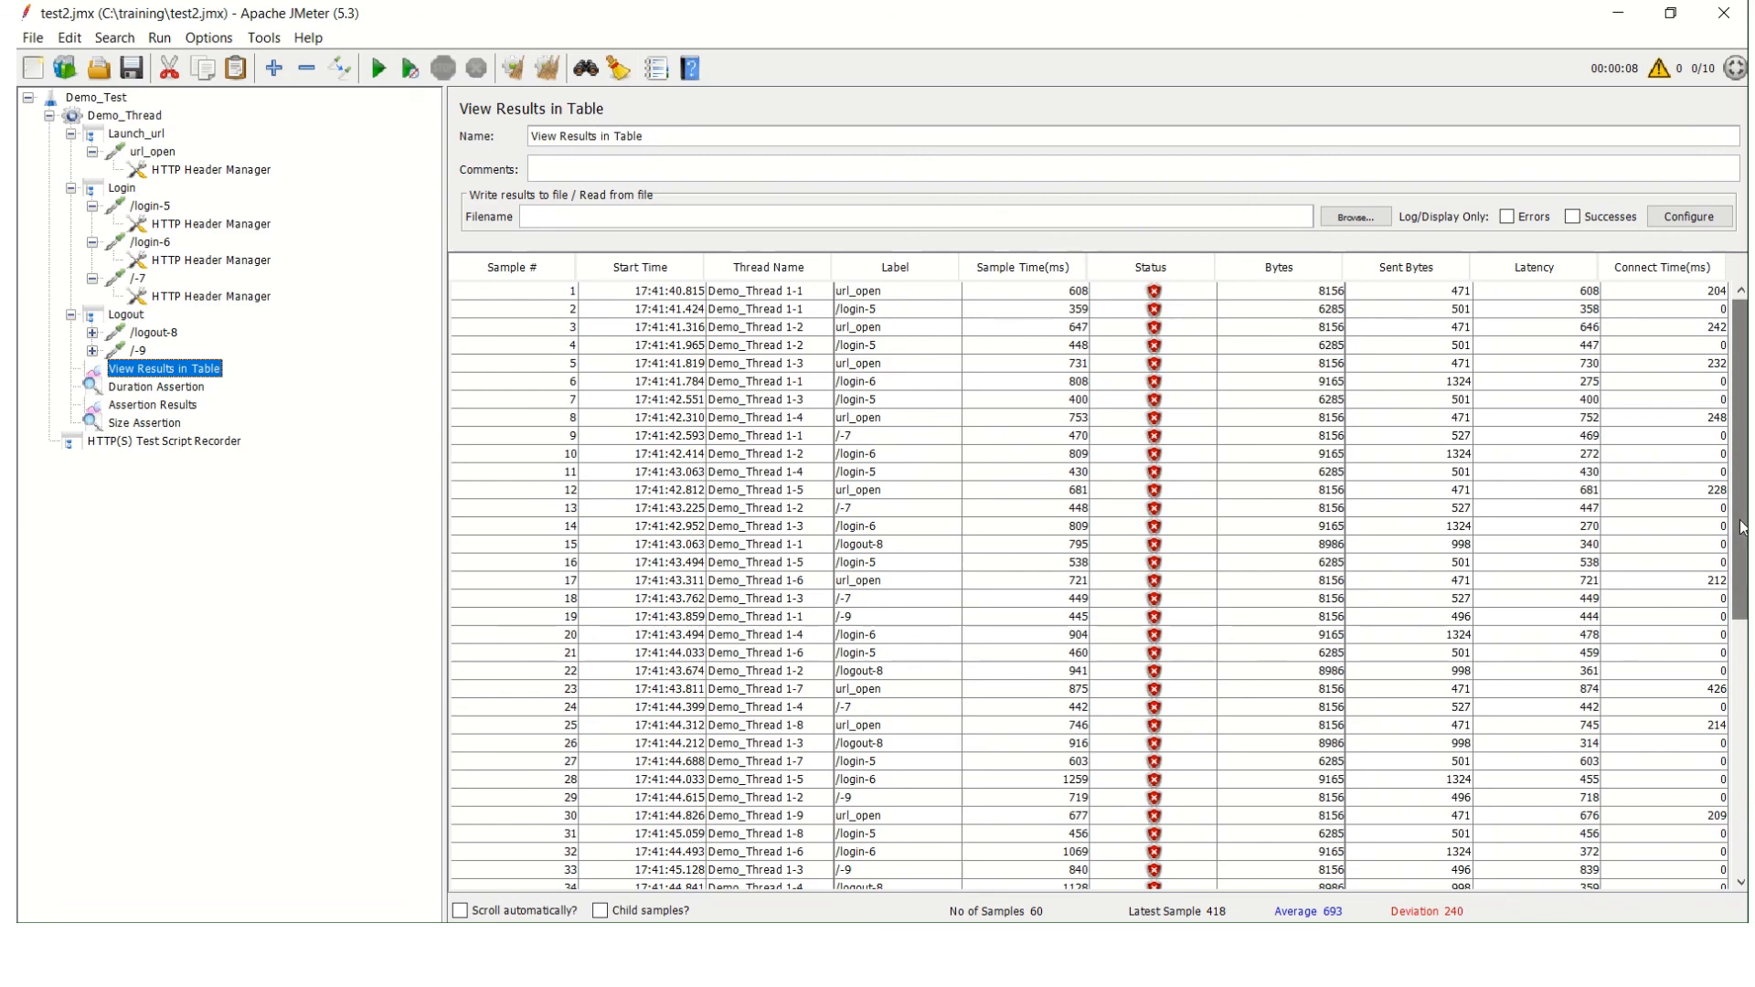
pyautogui.moveTo(1740, 457)
pyautogui.mouseDown()
pyautogui.moveTo(1740, 710)
pyautogui.moveTo(1740, 448)
pyautogui.mouseUp()
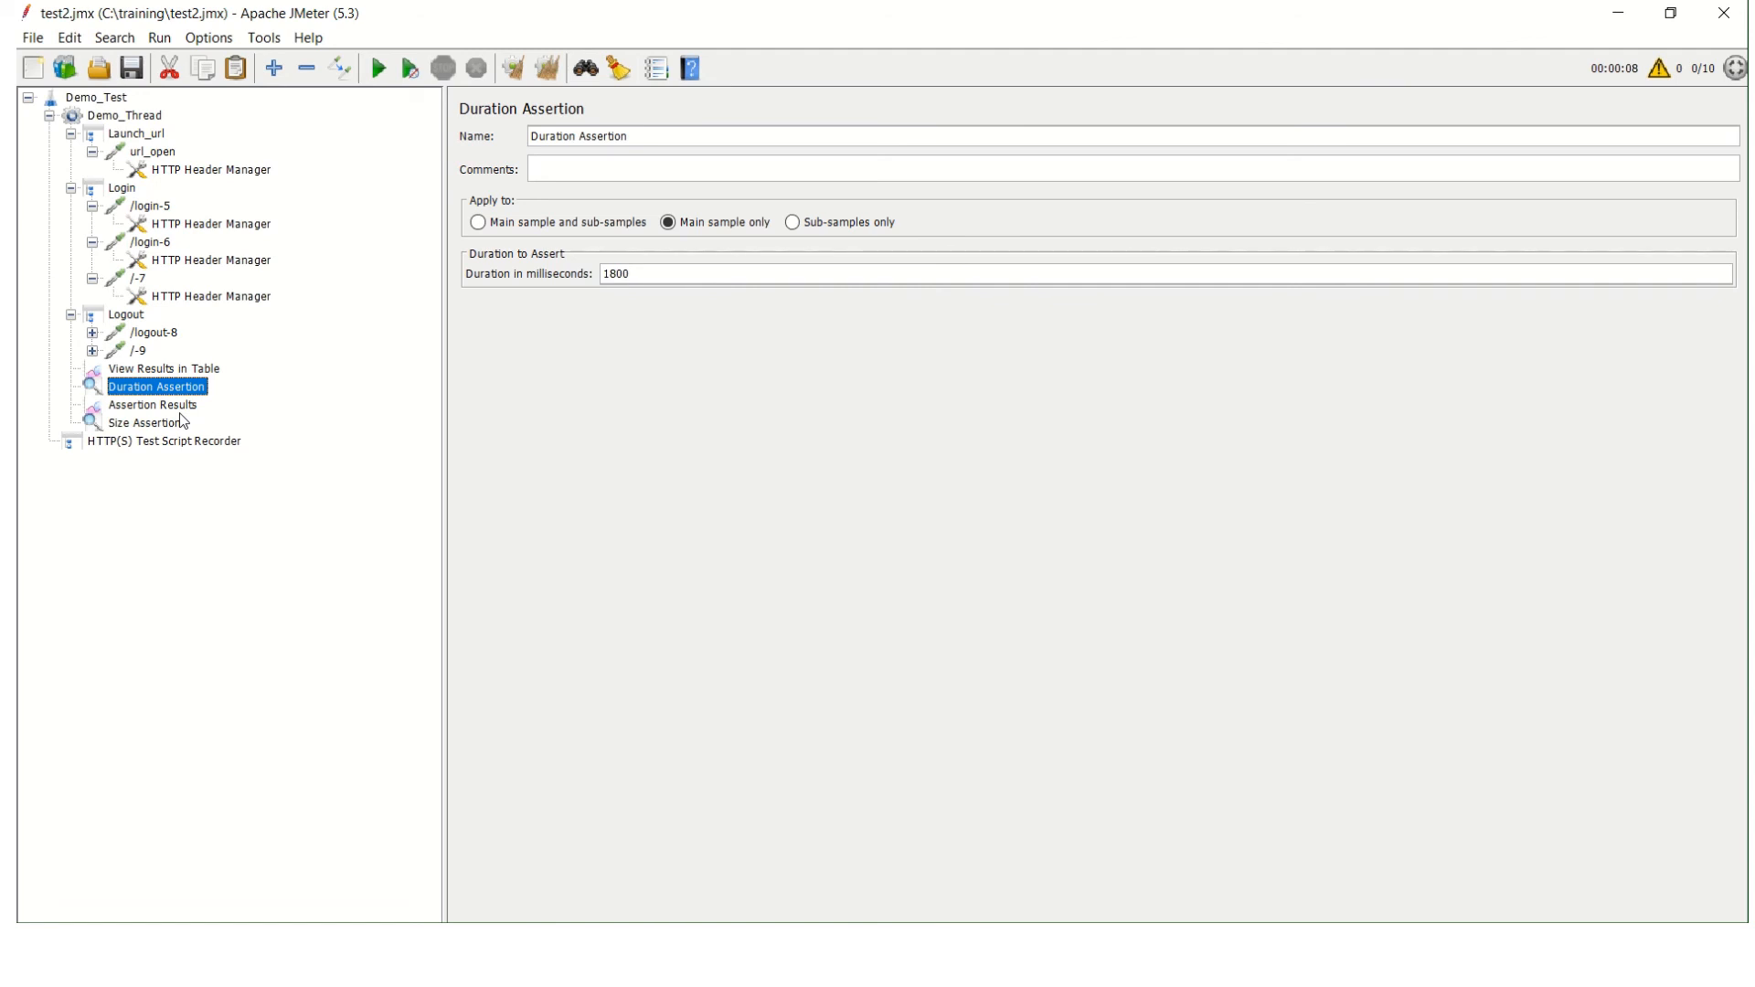
pyautogui.moveTo(733, 9)
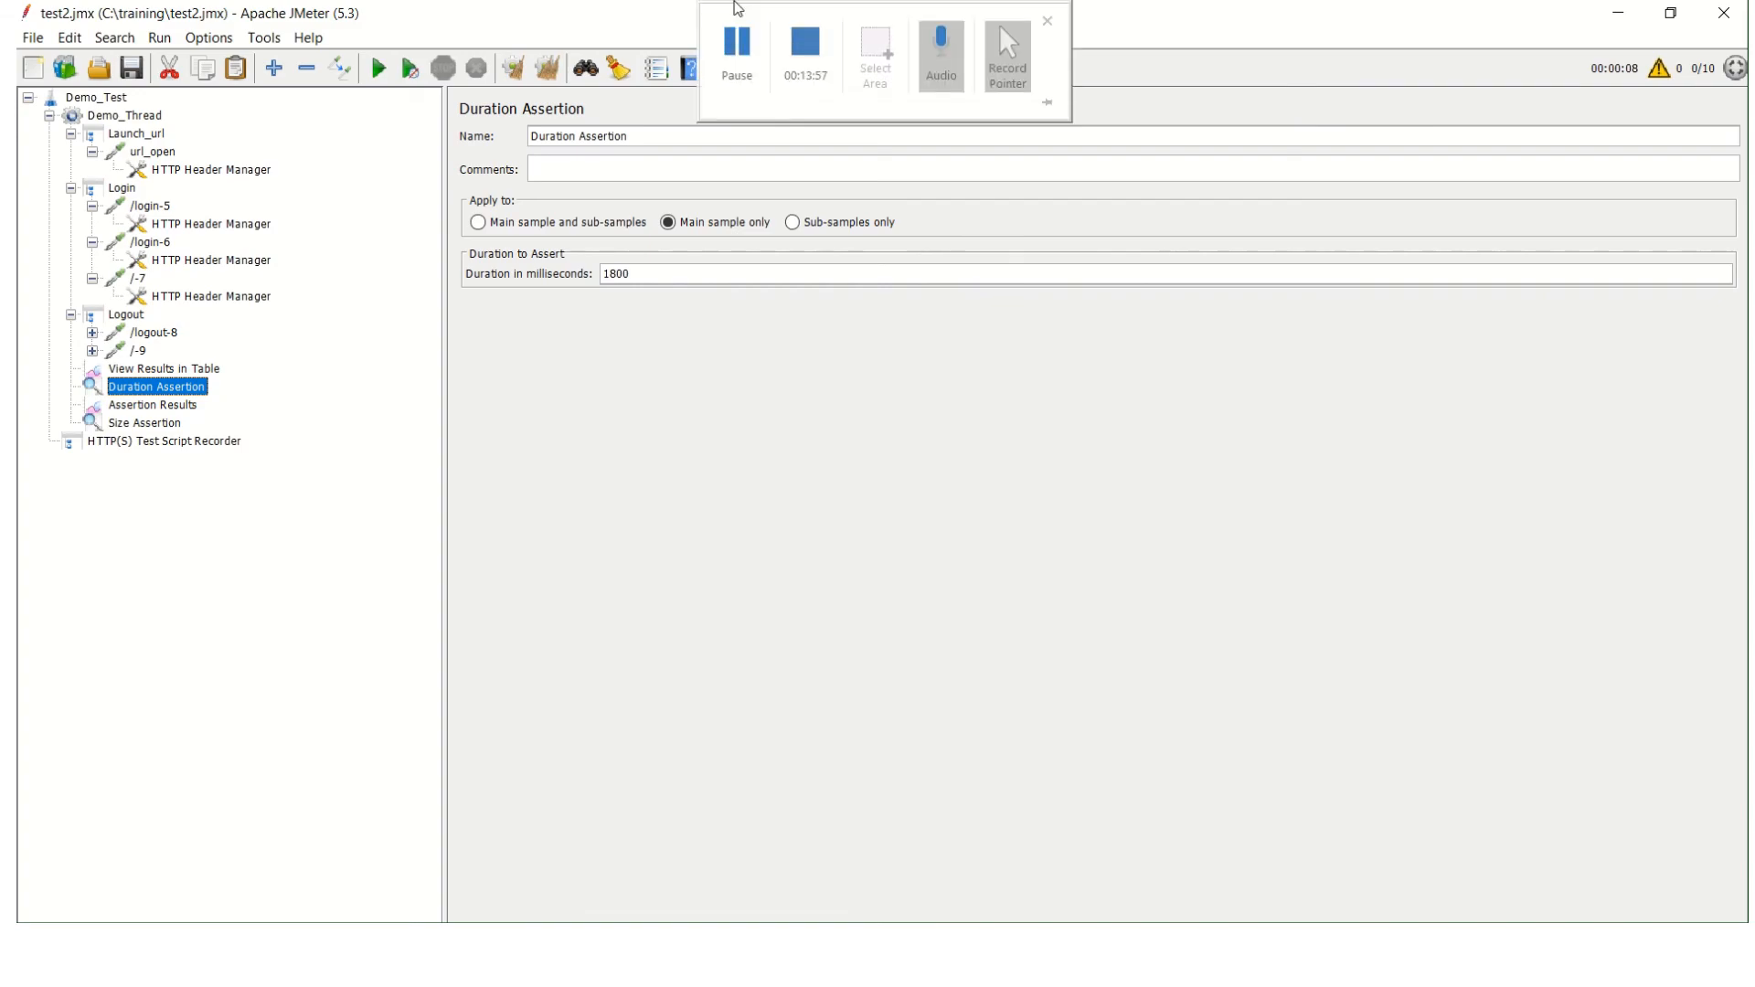